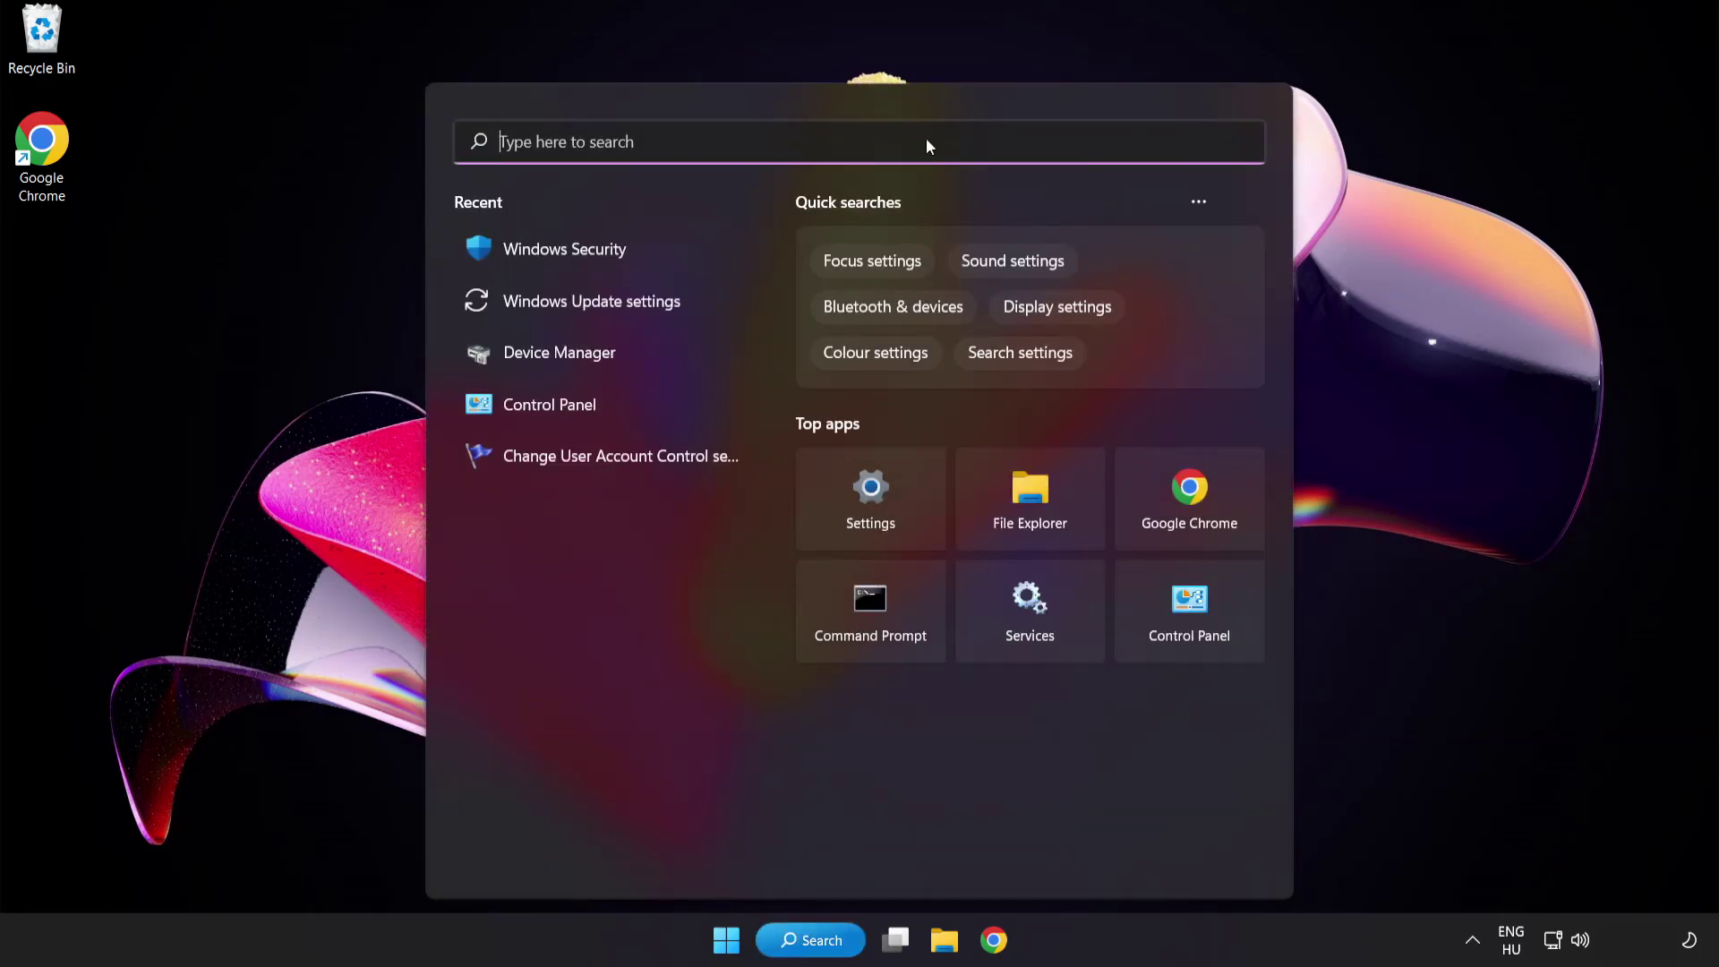
Search Windows for "device manager", open Device Manager and move its window toward the middle of the desktop
{"action": "type", "text": "device manag"}
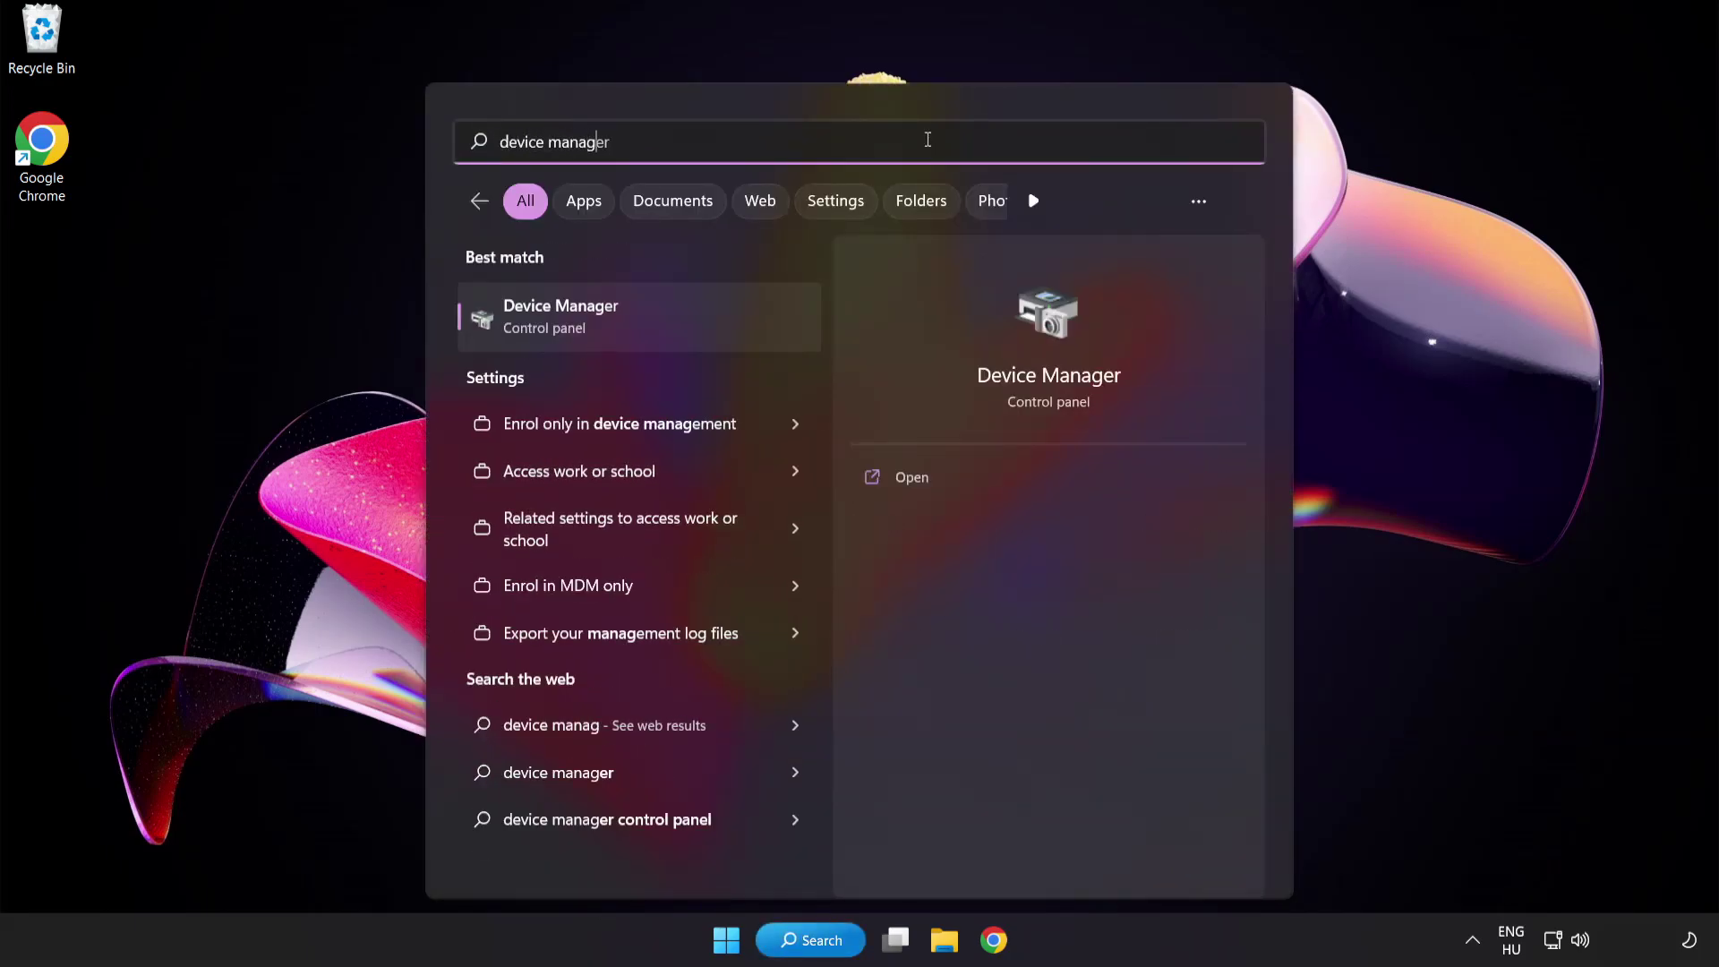
{"action": "type", "text": "er"}
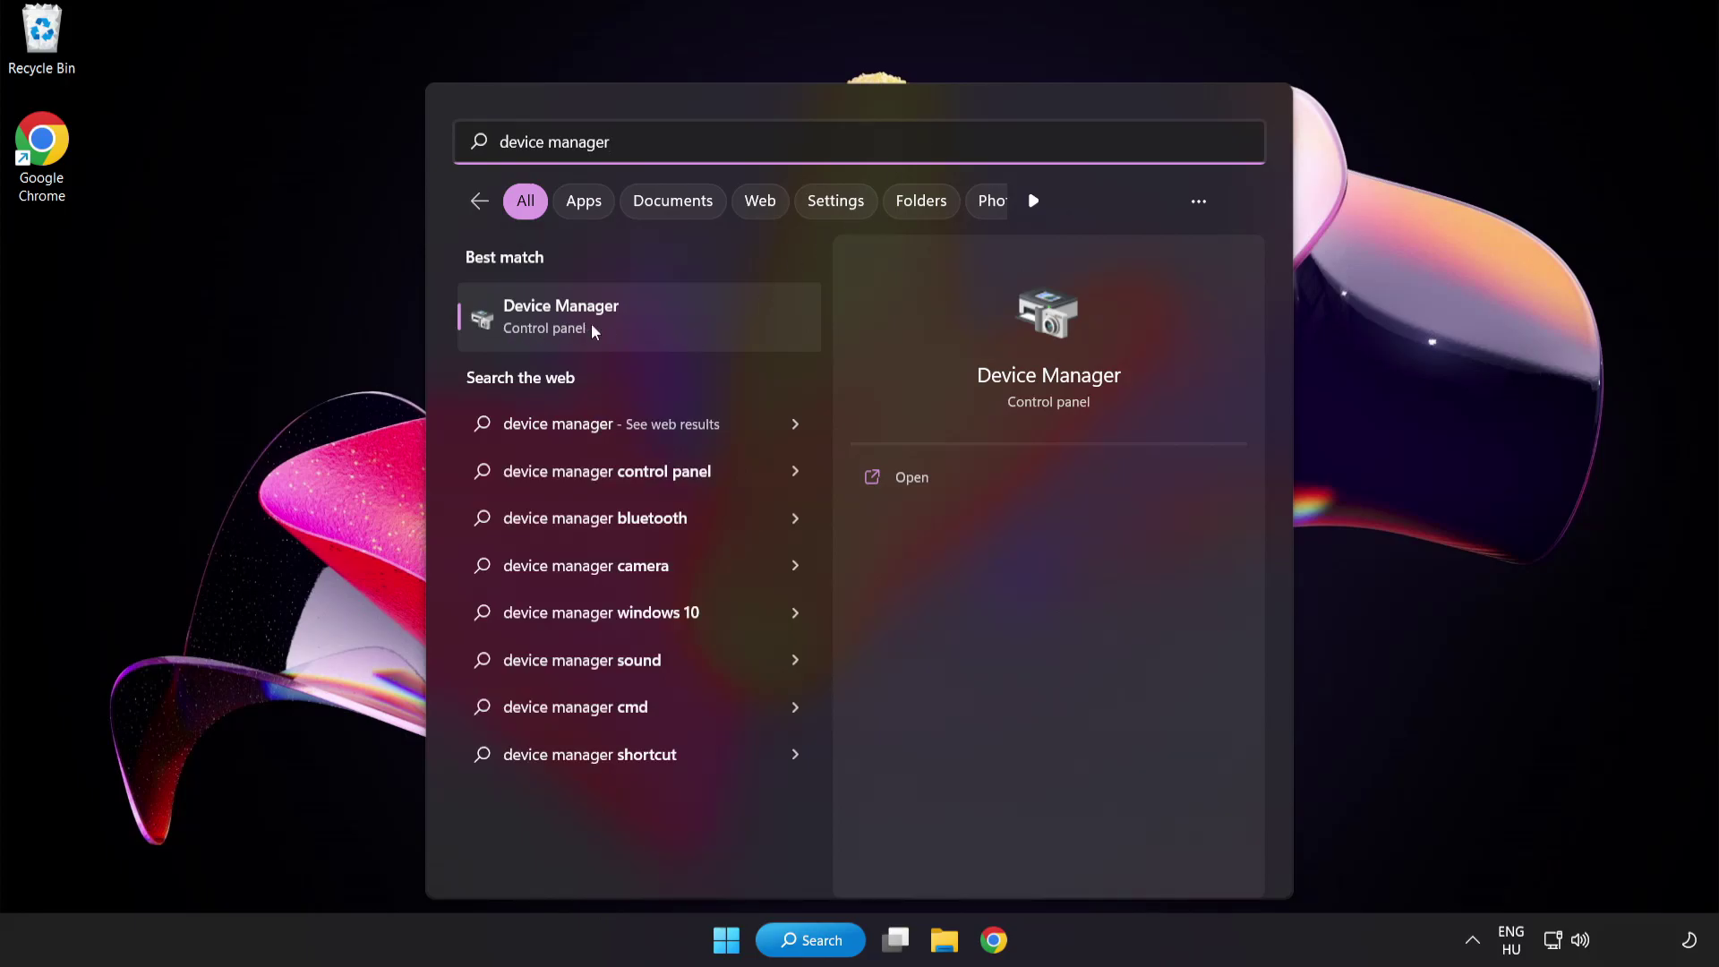
{"action": "left_click", "coordinate": [687, 325]}
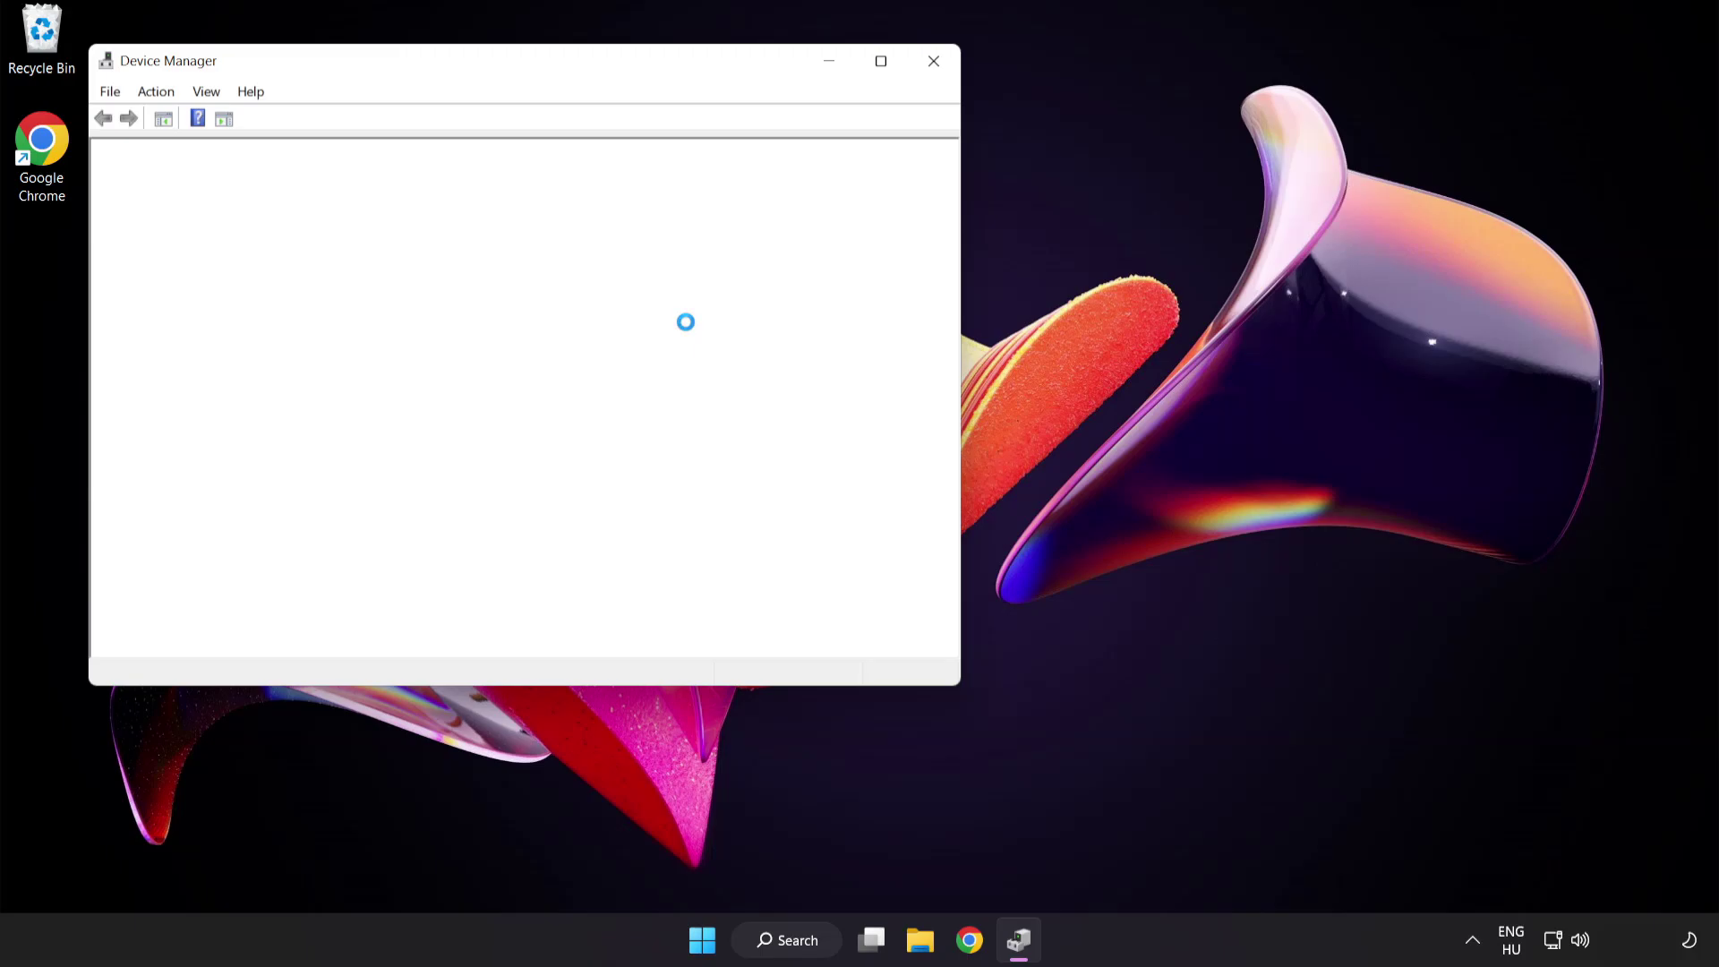
{"action": "left_click_drag", "start_coordinate": [557, 73], "coordinate": [839, 180]}
Run an automatic driver update for the VMware SVGA 3D display adapter, and close Device Manager
{"action": "left_click", "coordinate": [484, 369]}
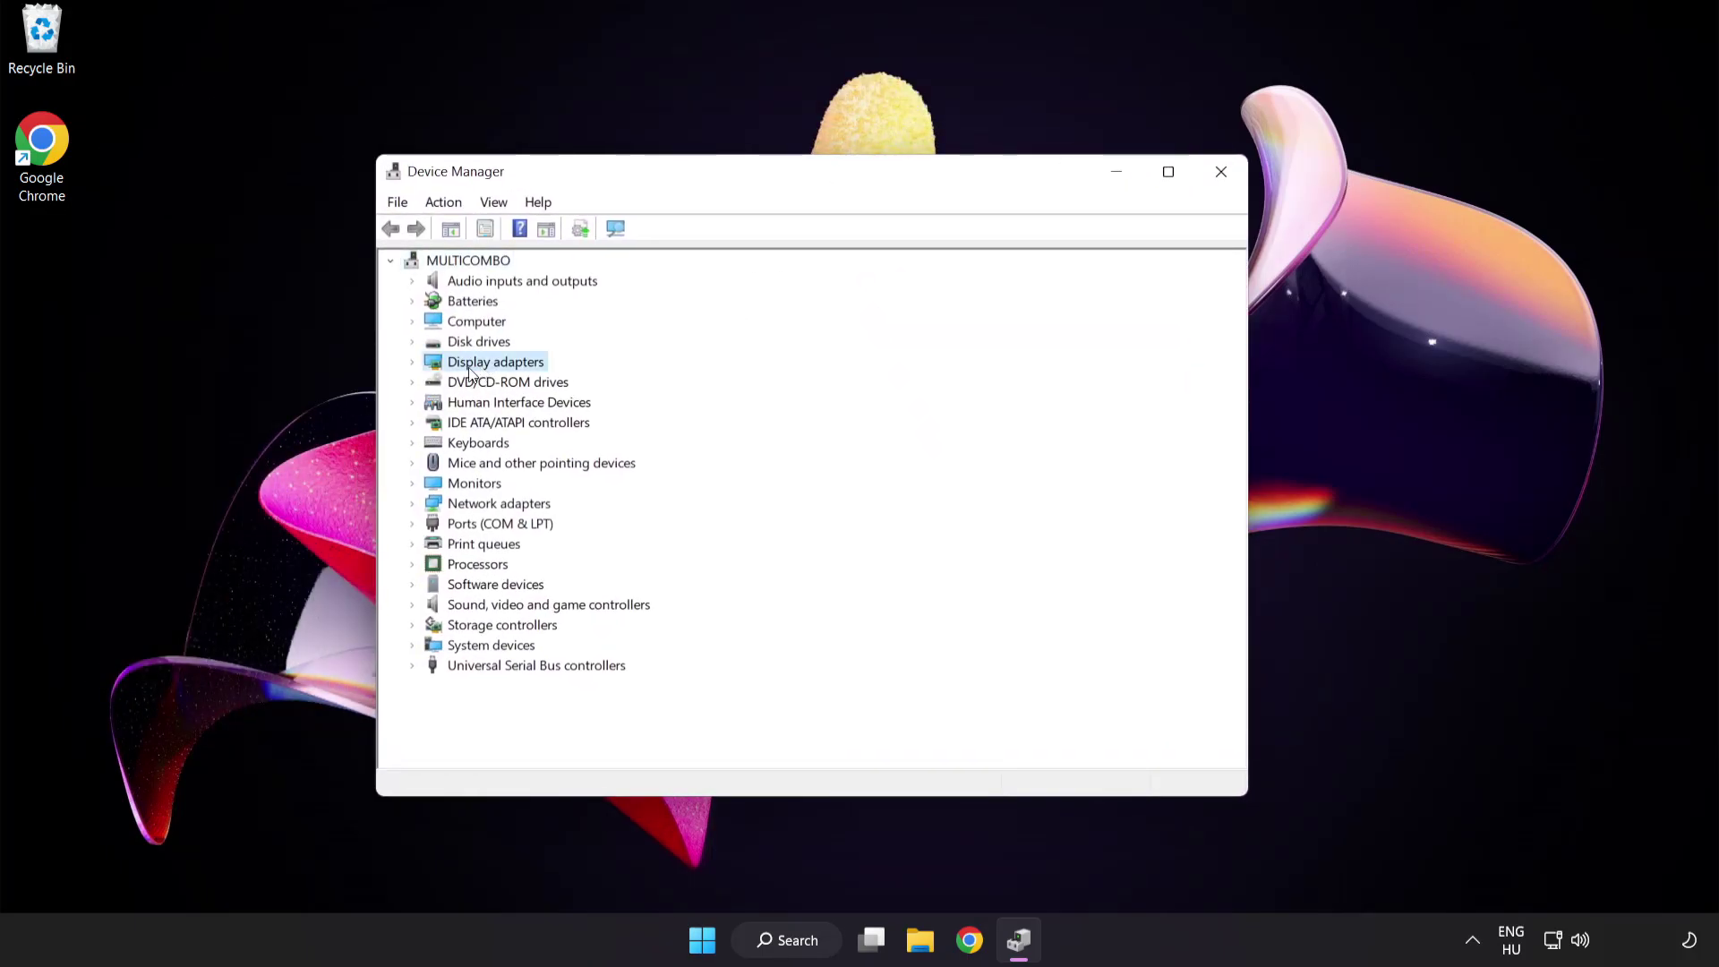
{"action": "left_click", "coordinate": [412, 363]}
{"action": "left_click", "coordinate": [449, 374]}
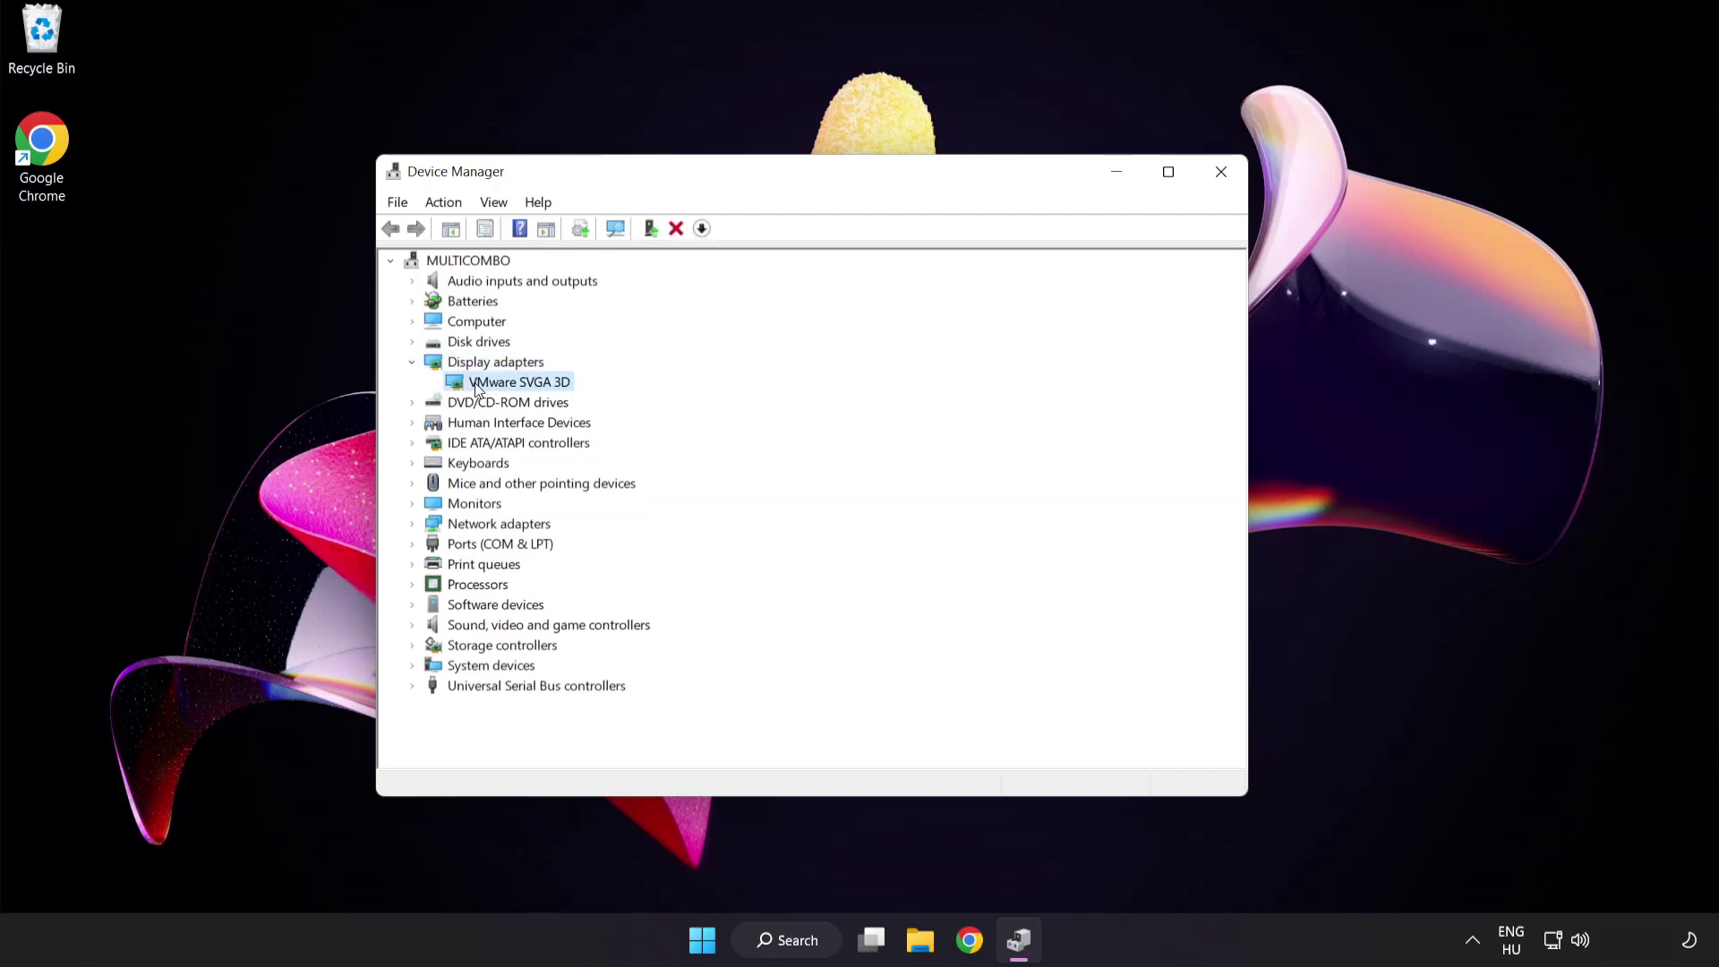
{"action": "right_click", "coordinate": [505, 382]}
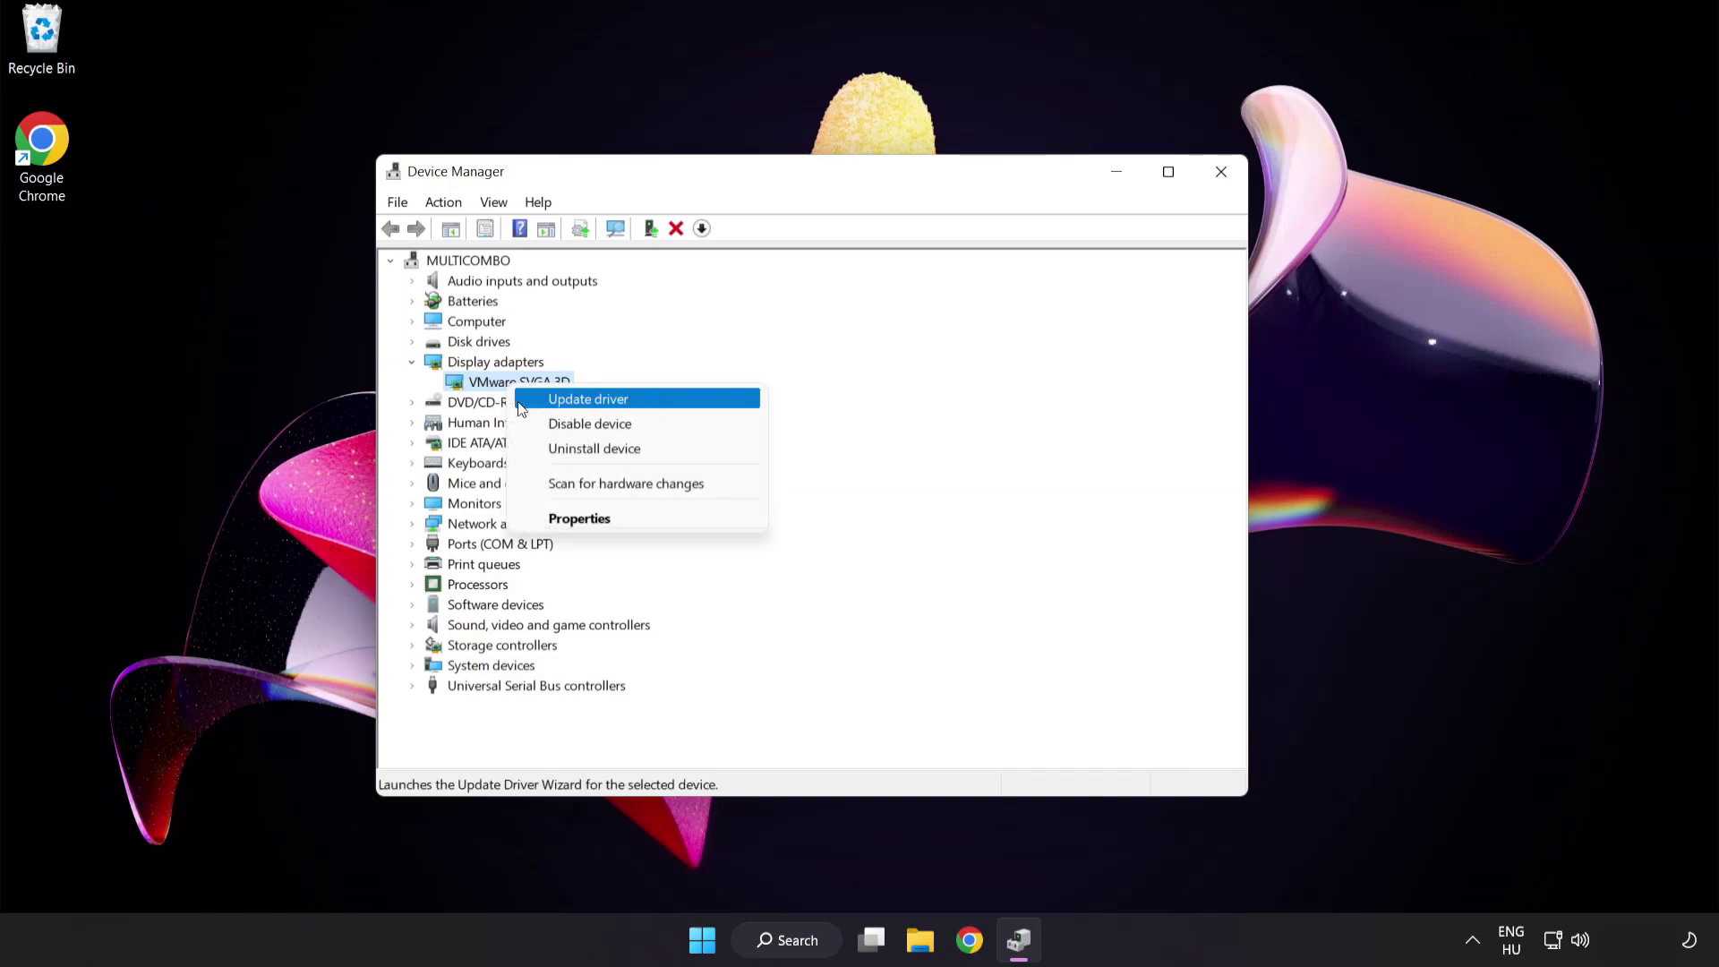
{"action": "left_click", "coordinate": [667, 400]}
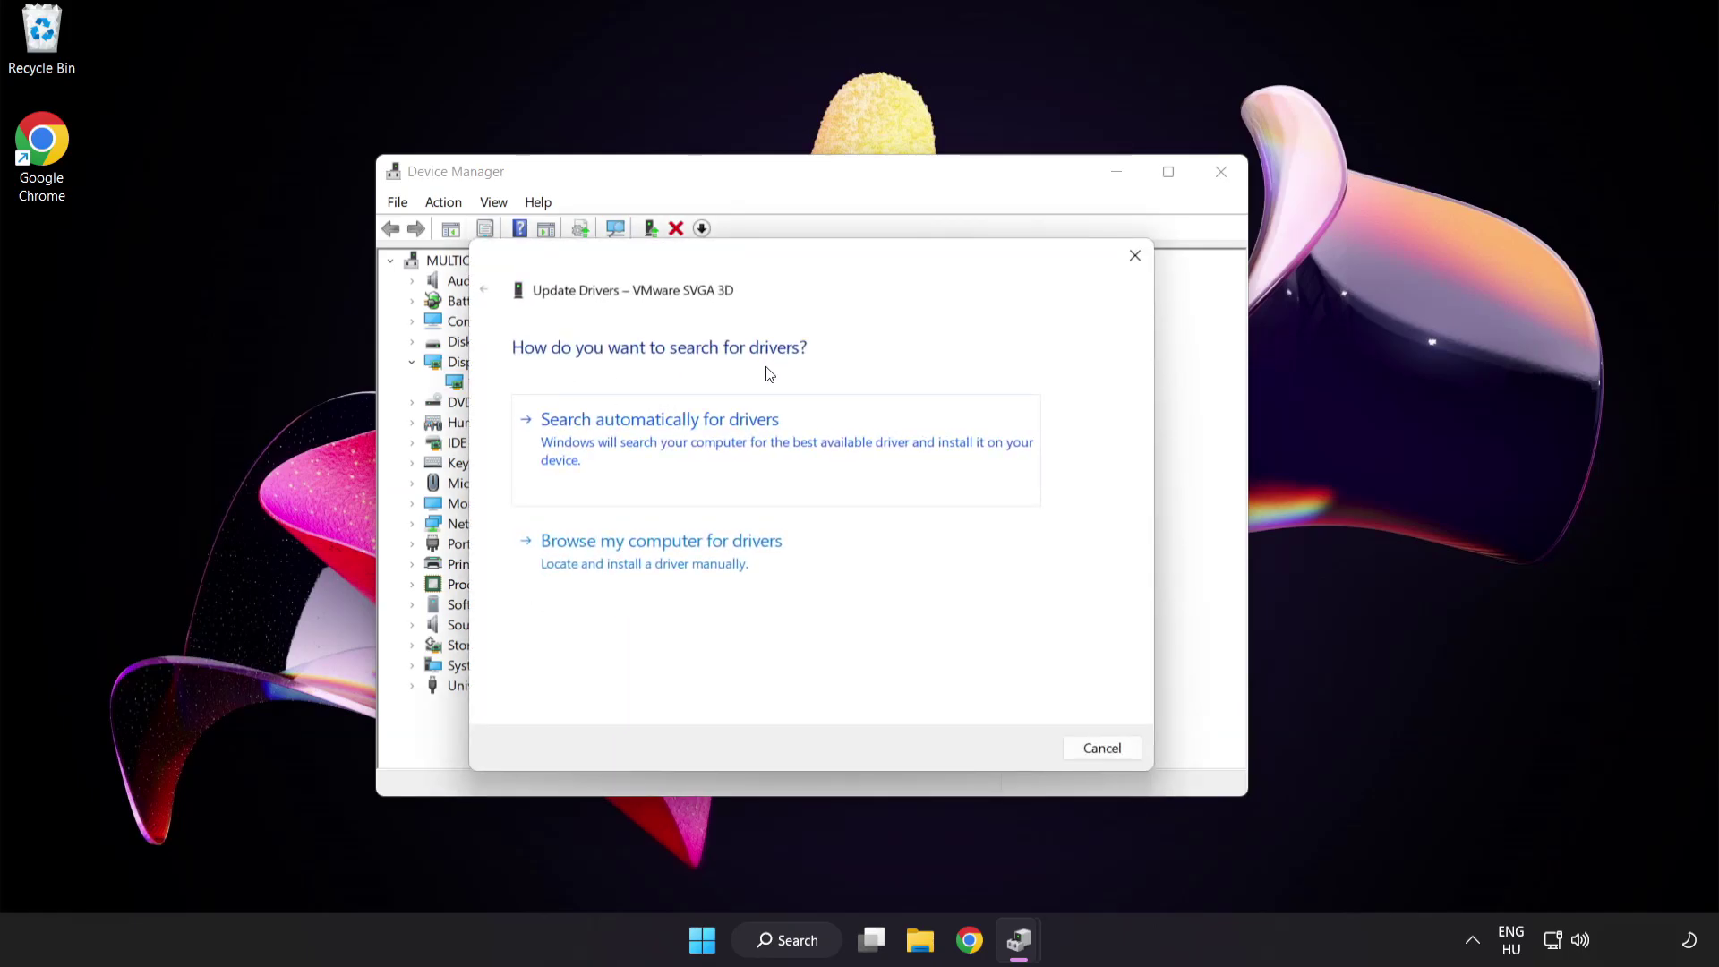
{"action": "left_click", "coordinate": [749, 442]}
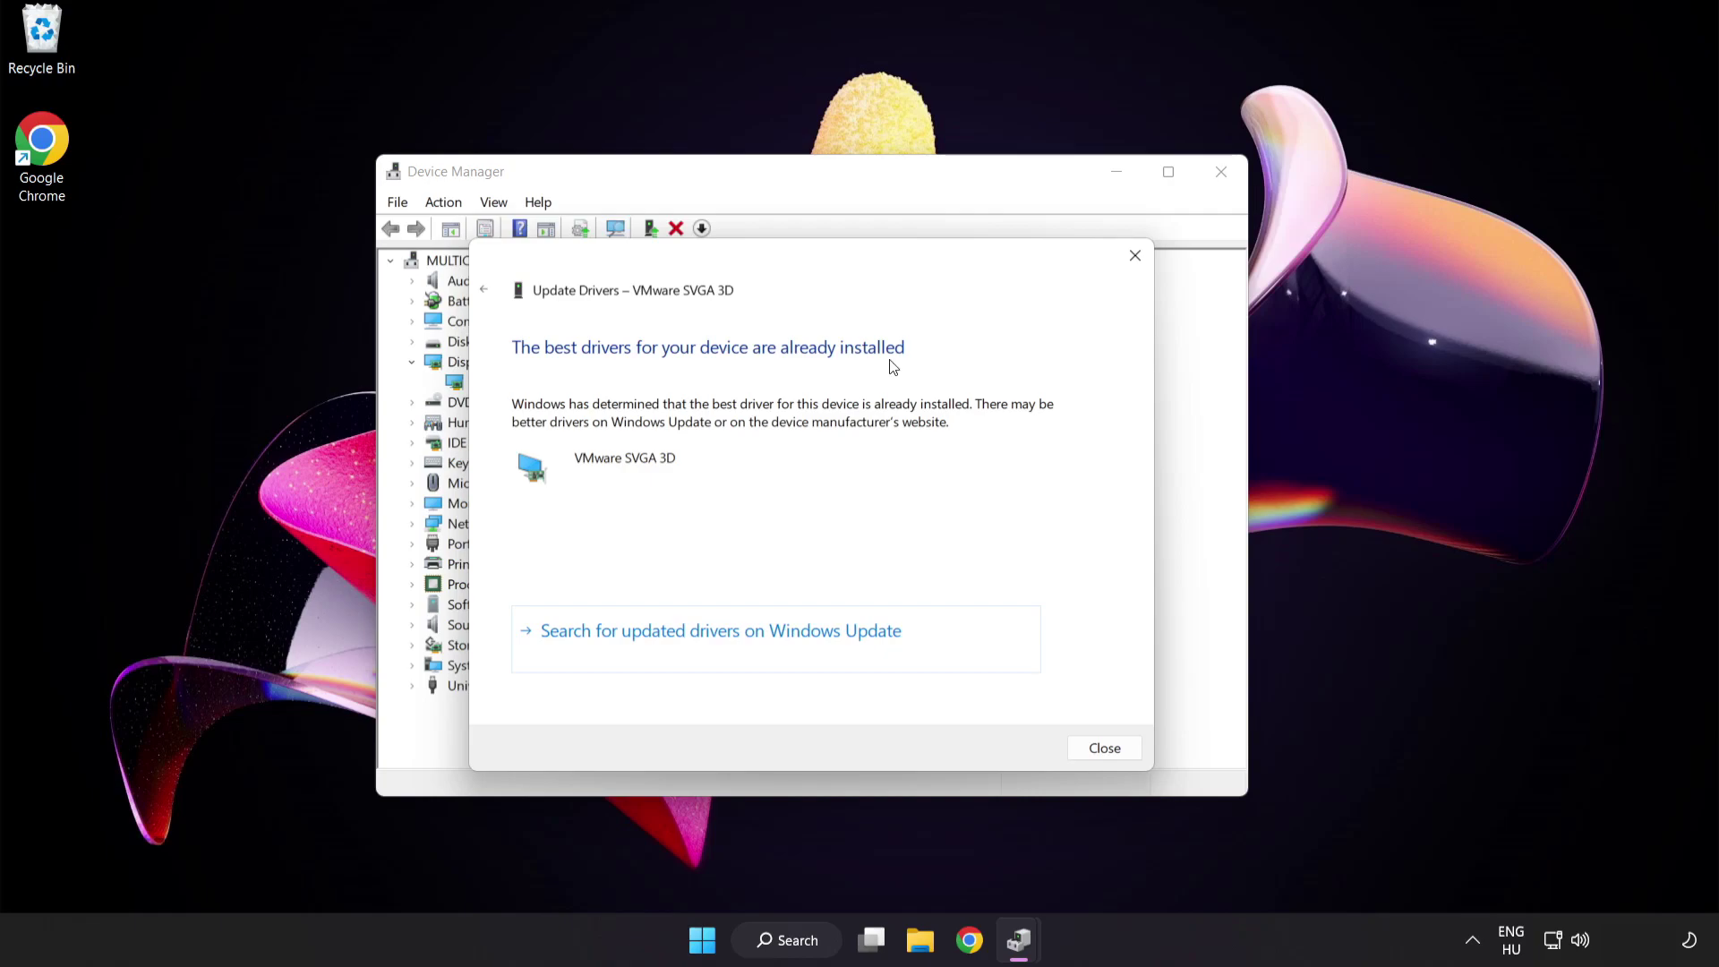
{"action": "left_click", "coordinate": [1100, 750]}
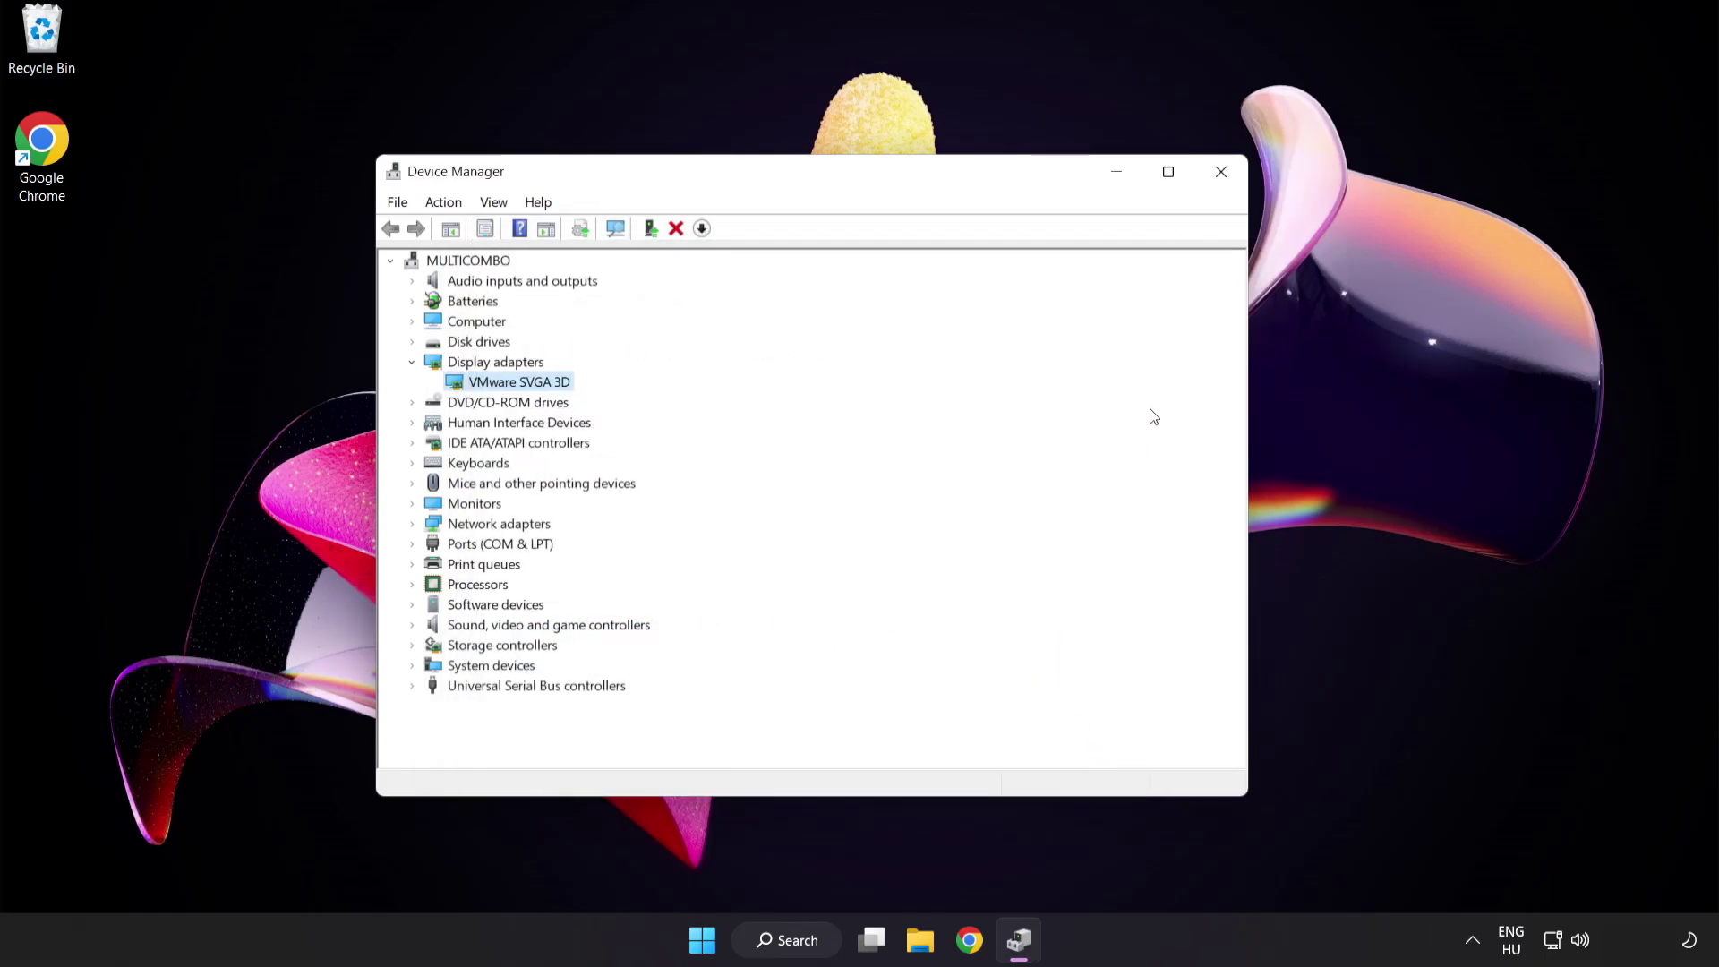
{"action": "left_click", "coordinate": [1221, 176]}
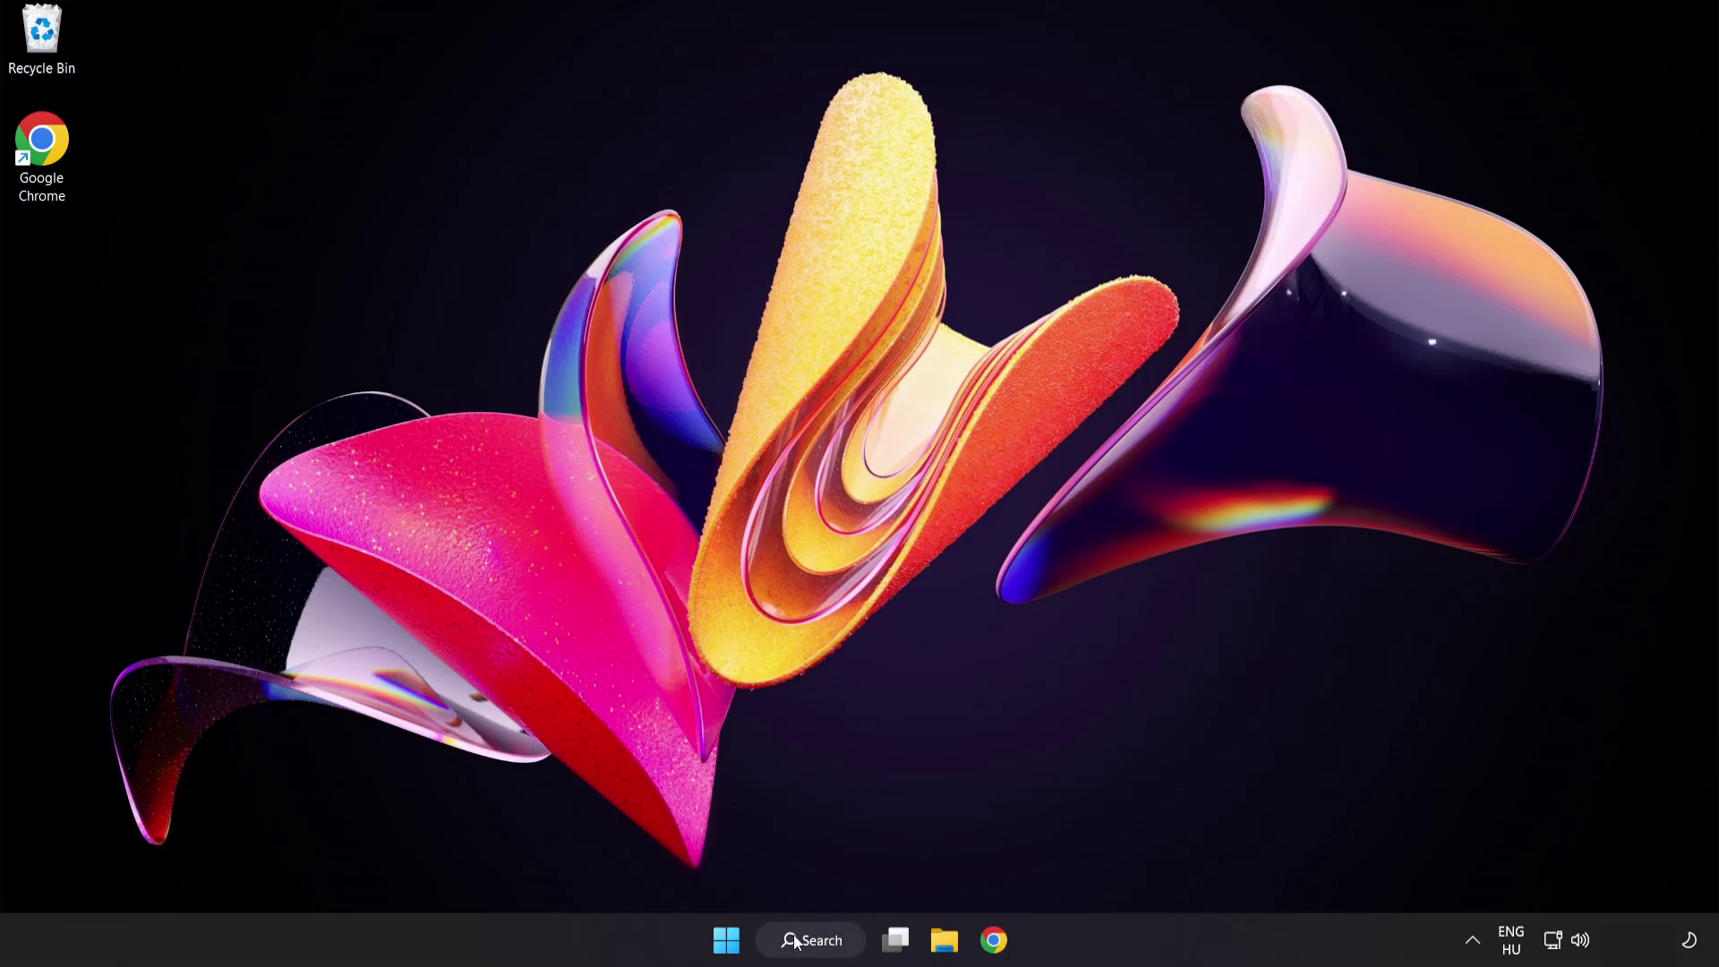
Search Windows for "update", check for updates in the Windows Update settings, and close Settings
{"action": "left_click", "coordinate": [825, 947]}
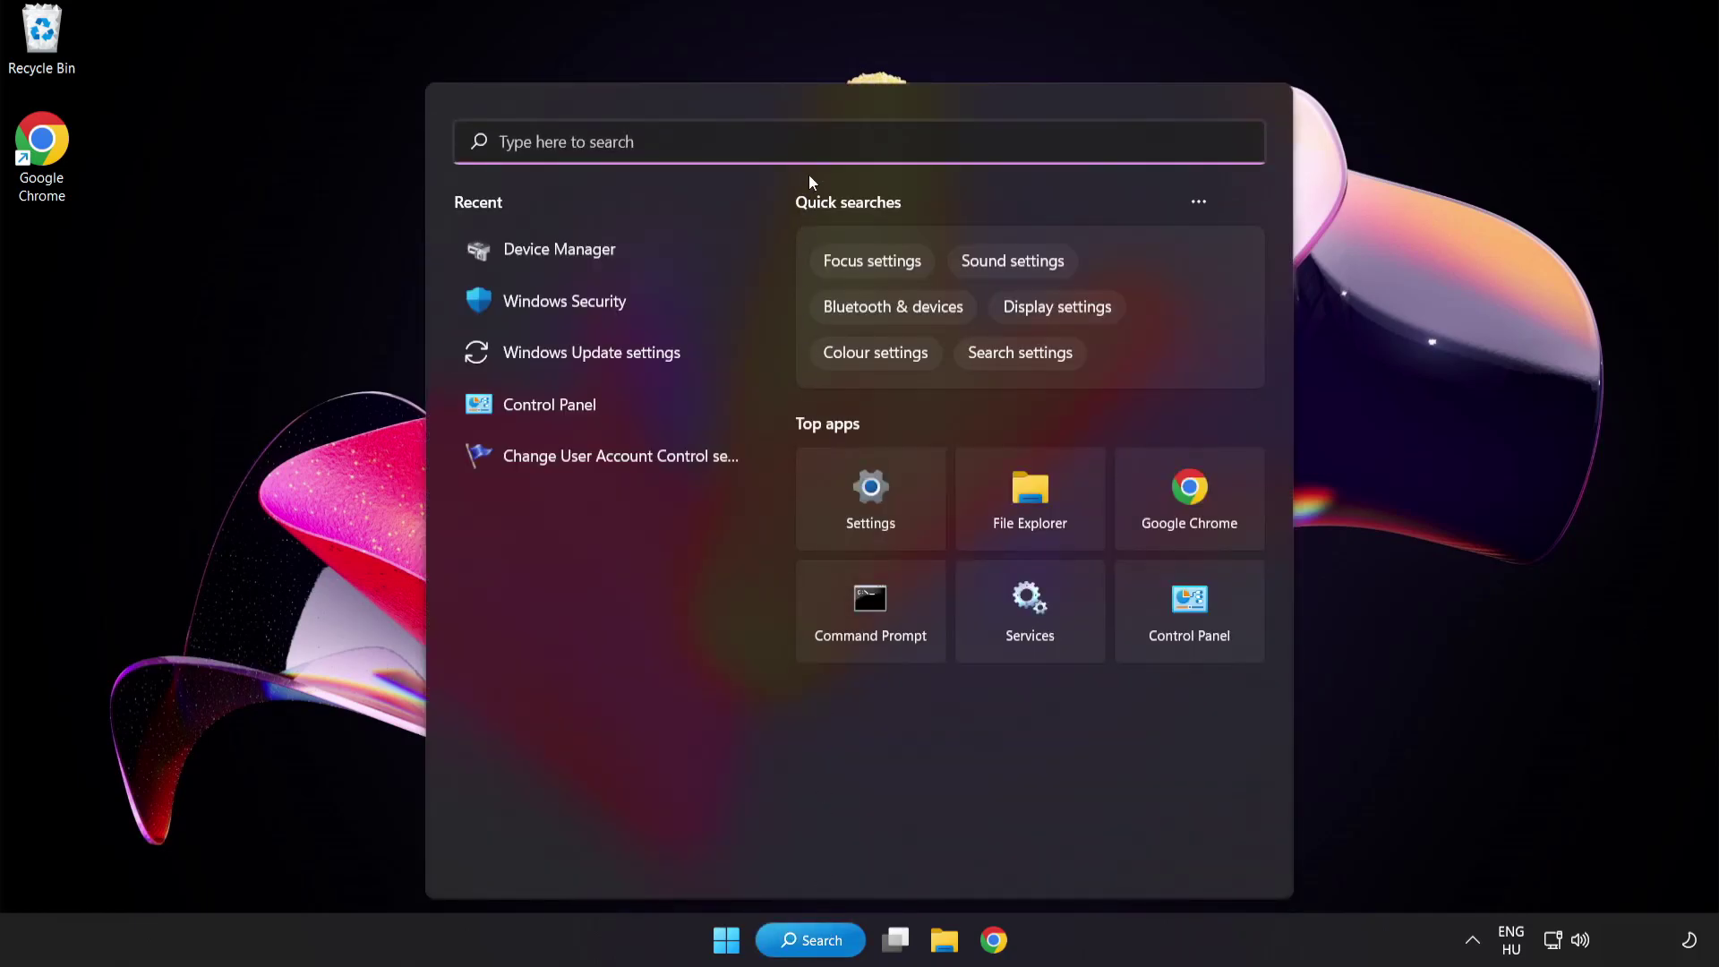
{"action": "type", "text": "update"}
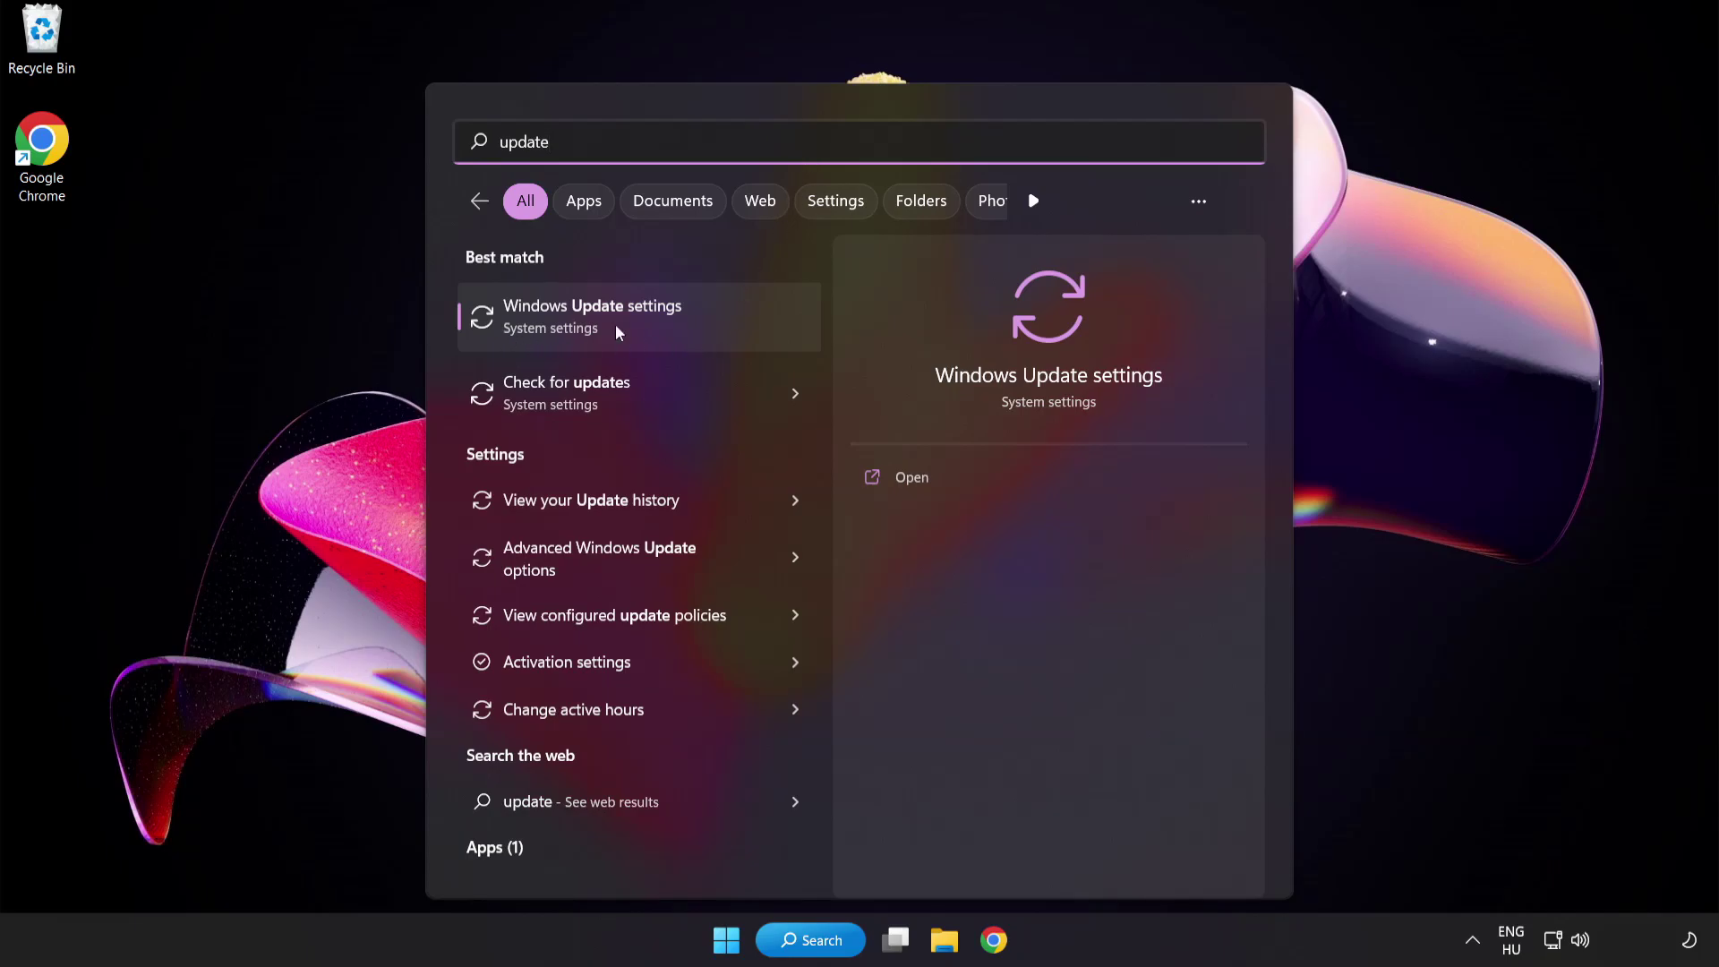
{"action": "left_click", "coordinate": [657, 326]}
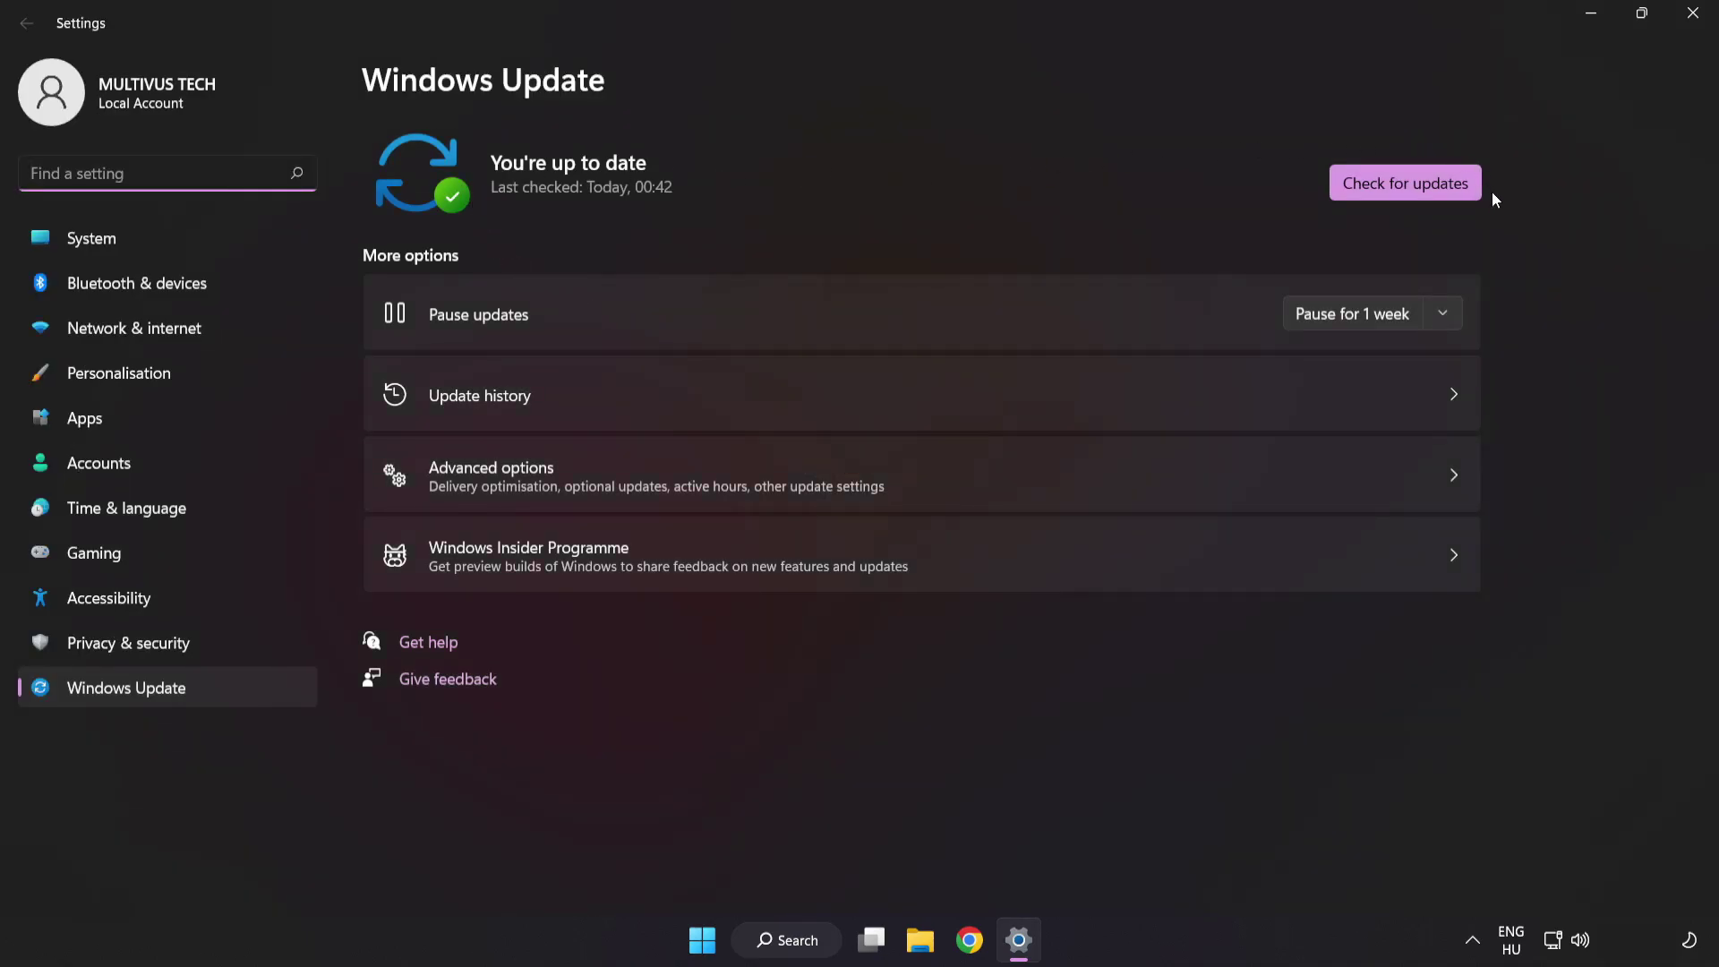
{"action": "left_click", "coordinate": [1398, 192]}
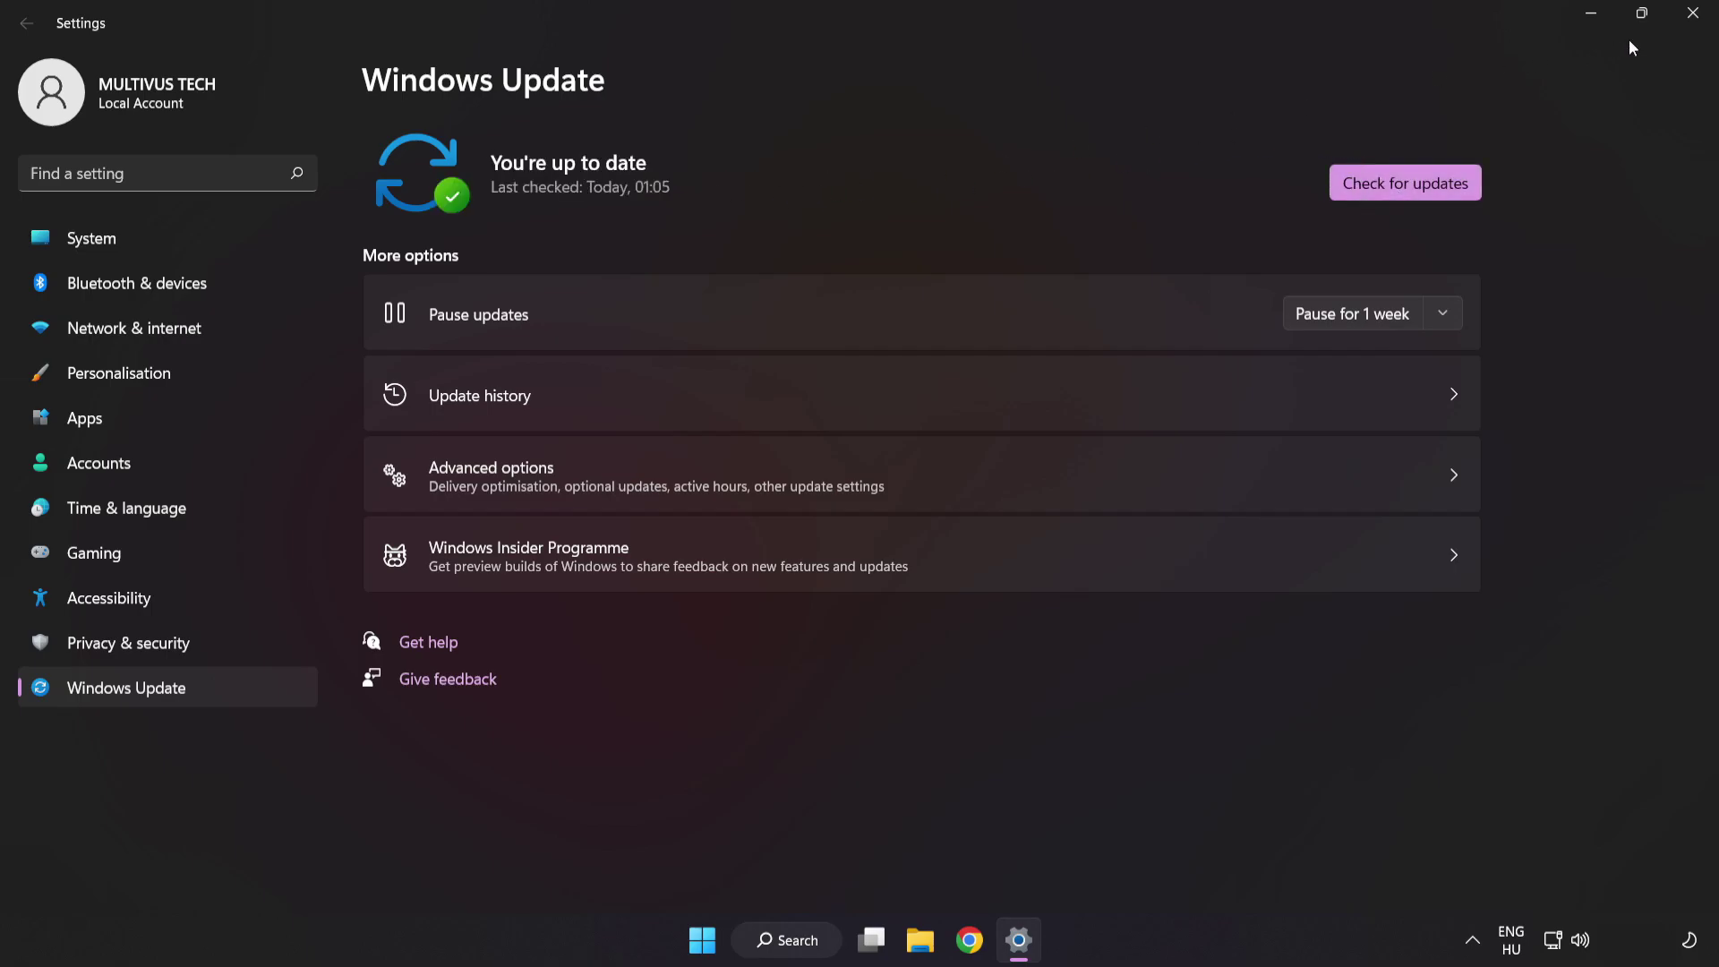
{"action": "left_click", "coordinate": [1690, 25]}
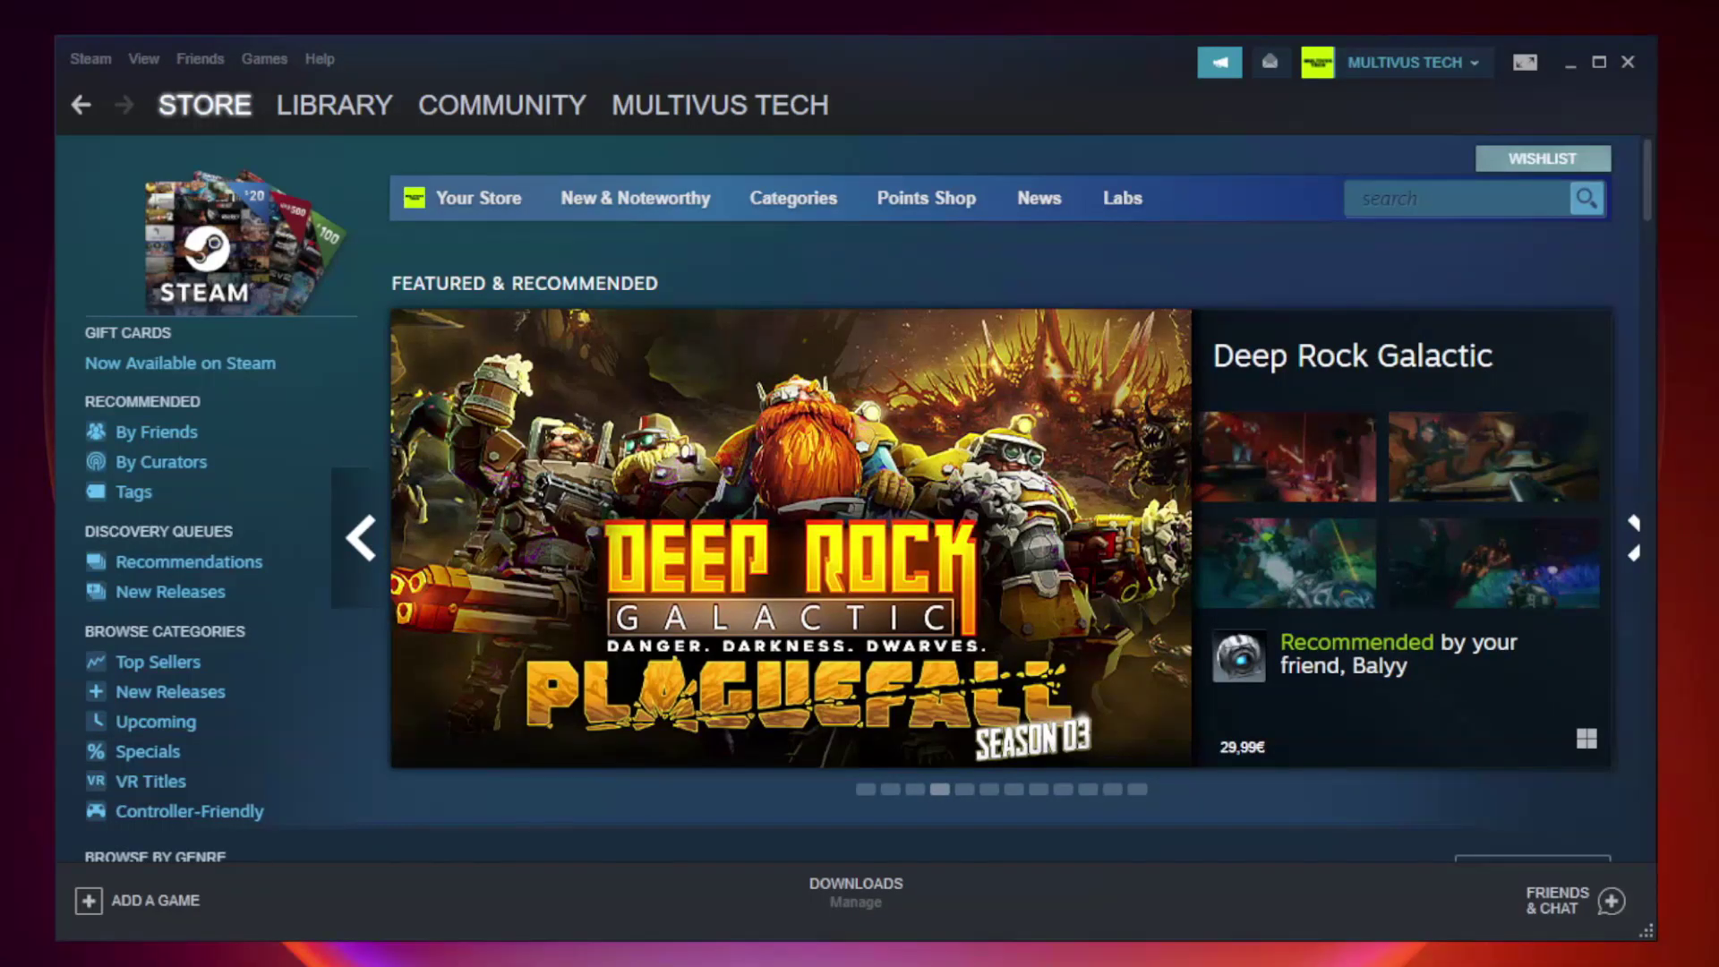
In the Steam library, verify the integrity of the local files of the favorite game YOUR NOT WORKING GAME
{"action": "mouse_move", "coordinate": [362, 107]}
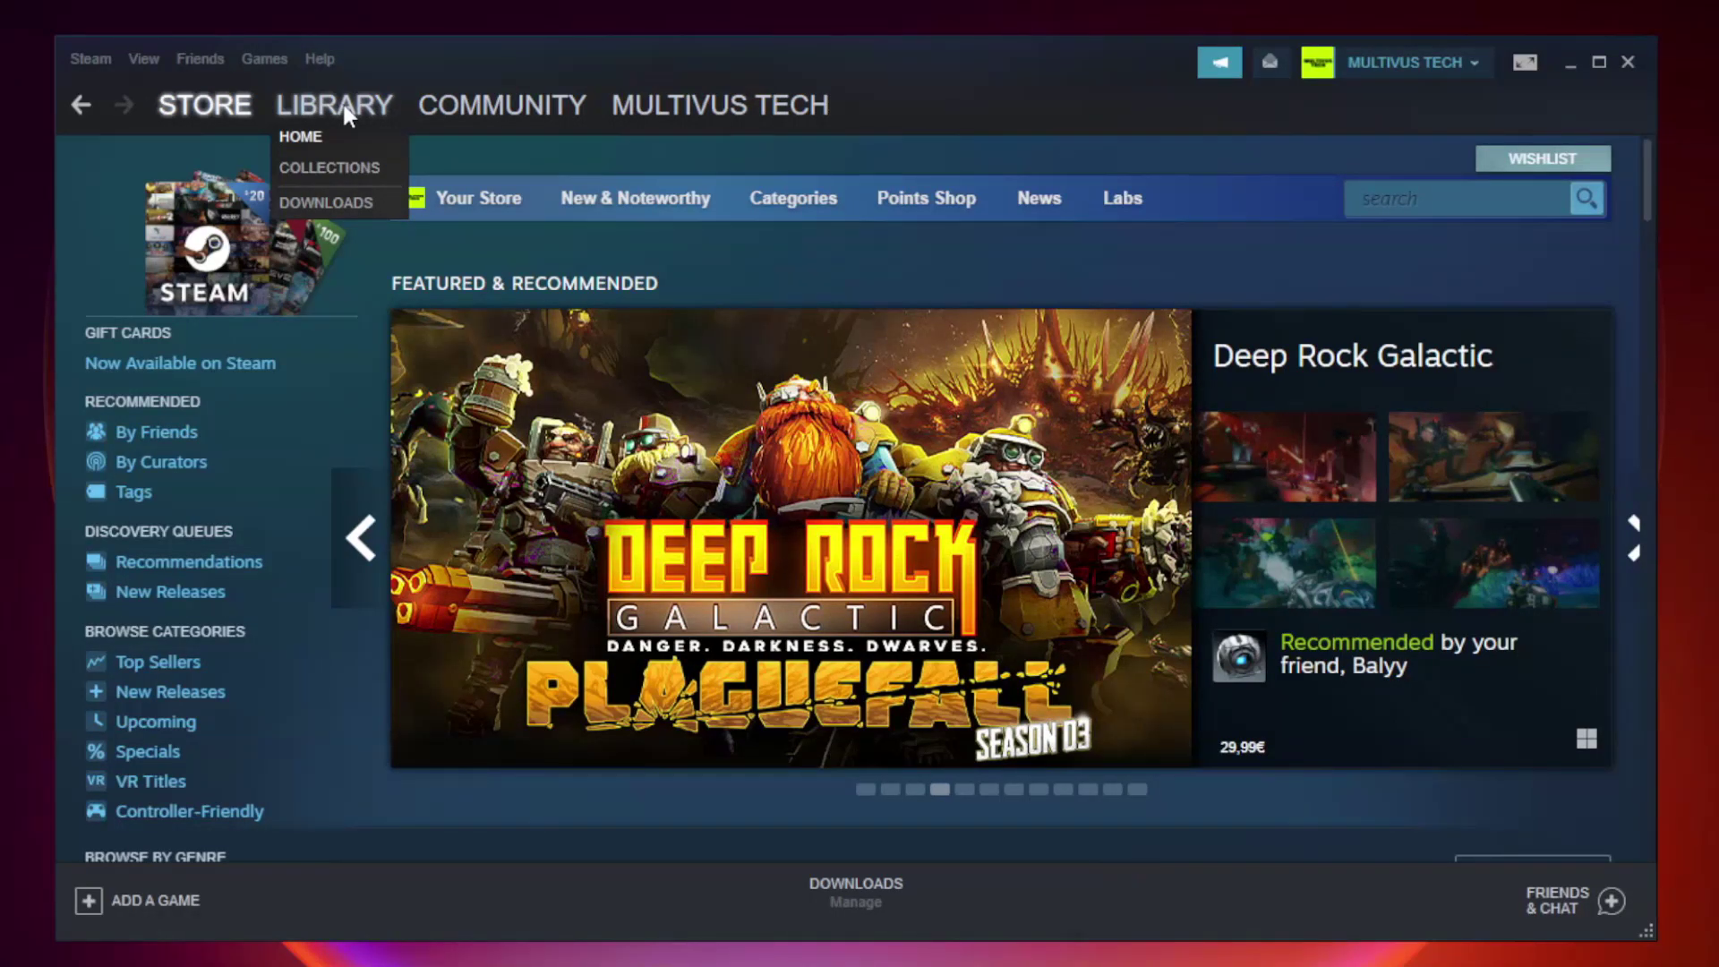
{"action": "left_click", "coordinate": [348, 111]}
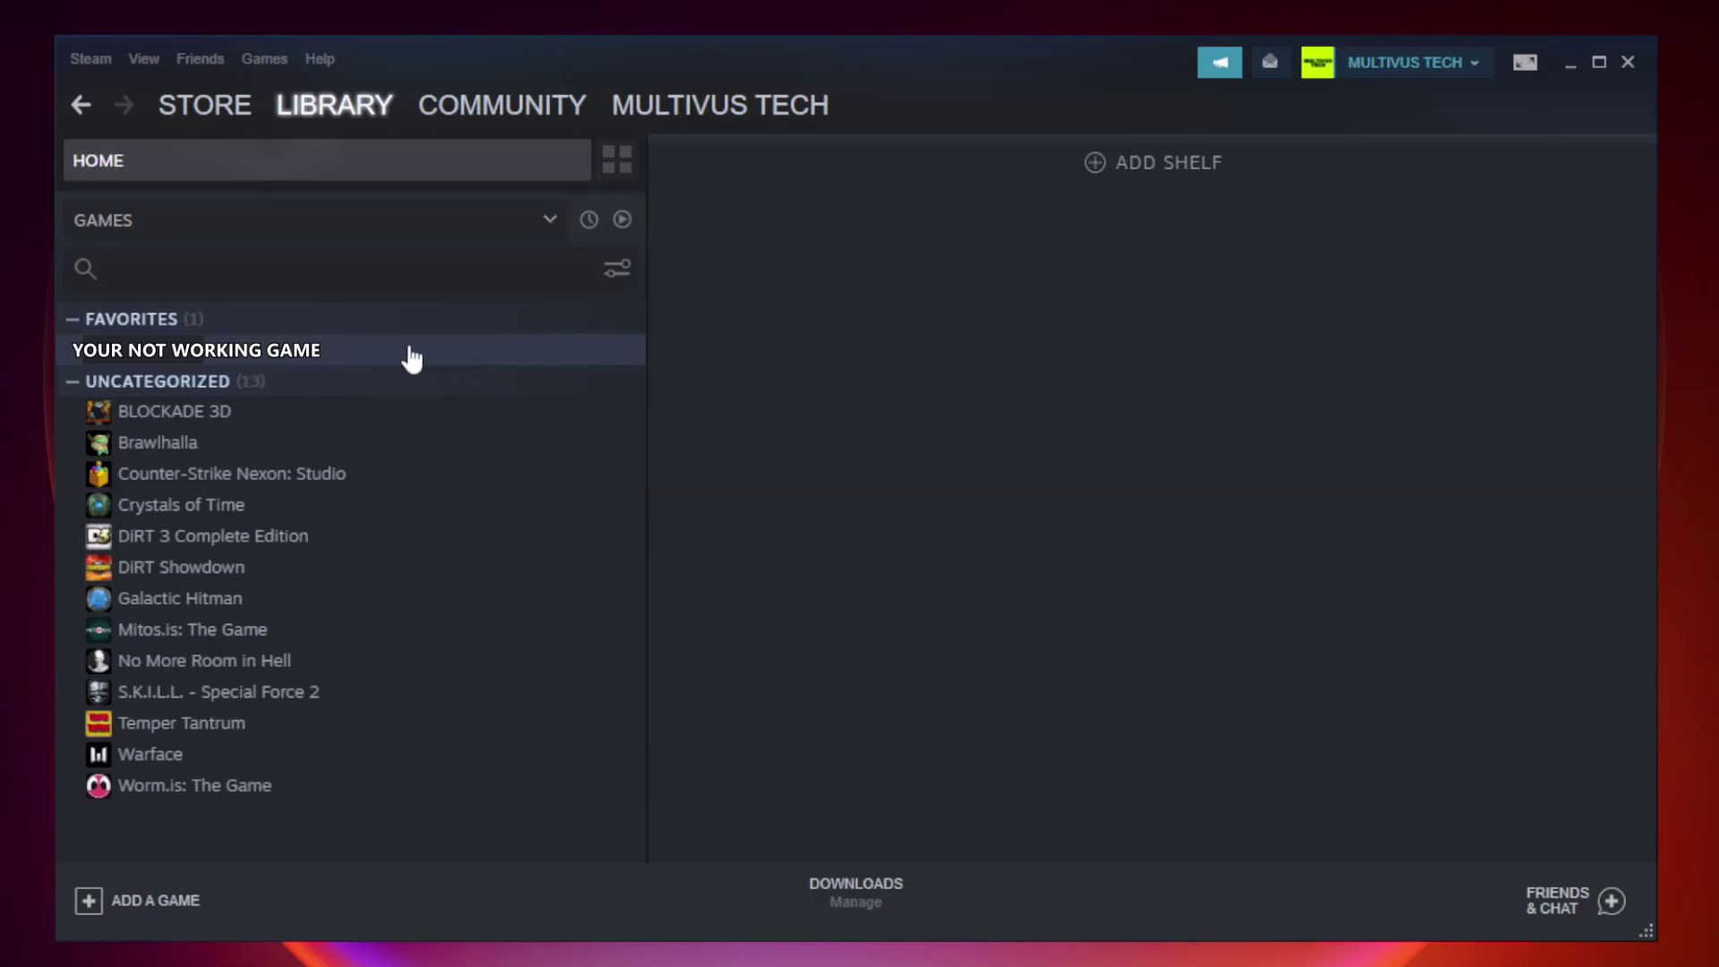
{"action": "right_click", "coordinate": [371, 357]}
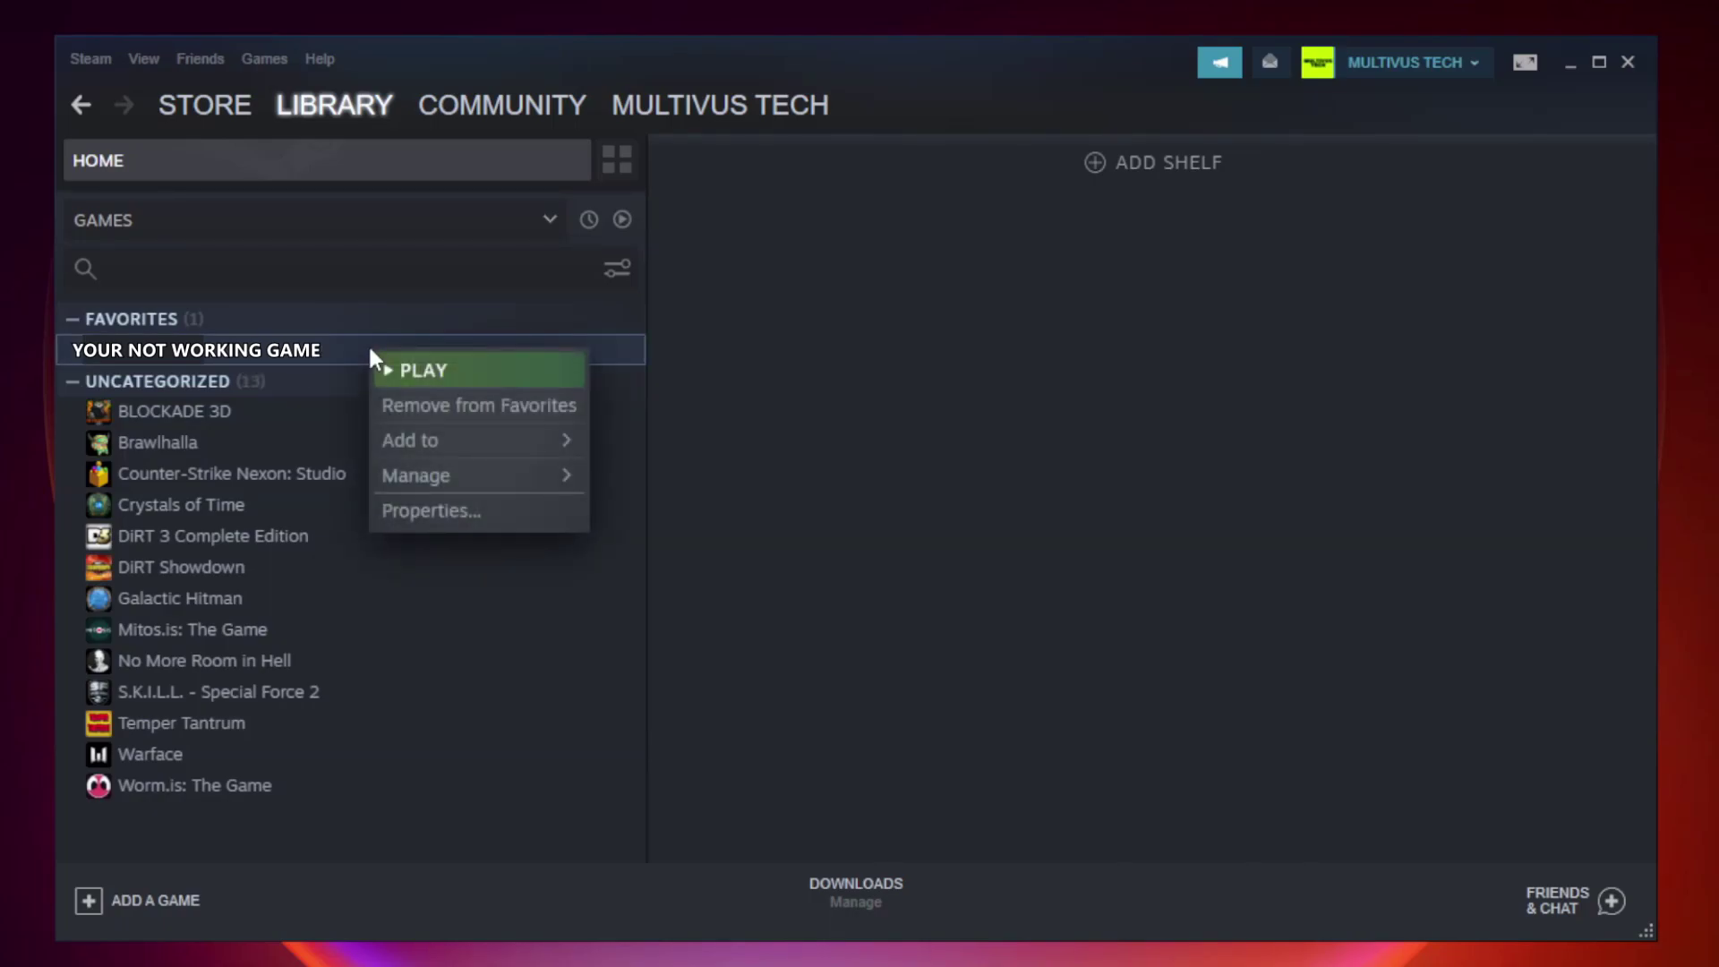
{"action": "left_click", "coordinate": [474, 515]}
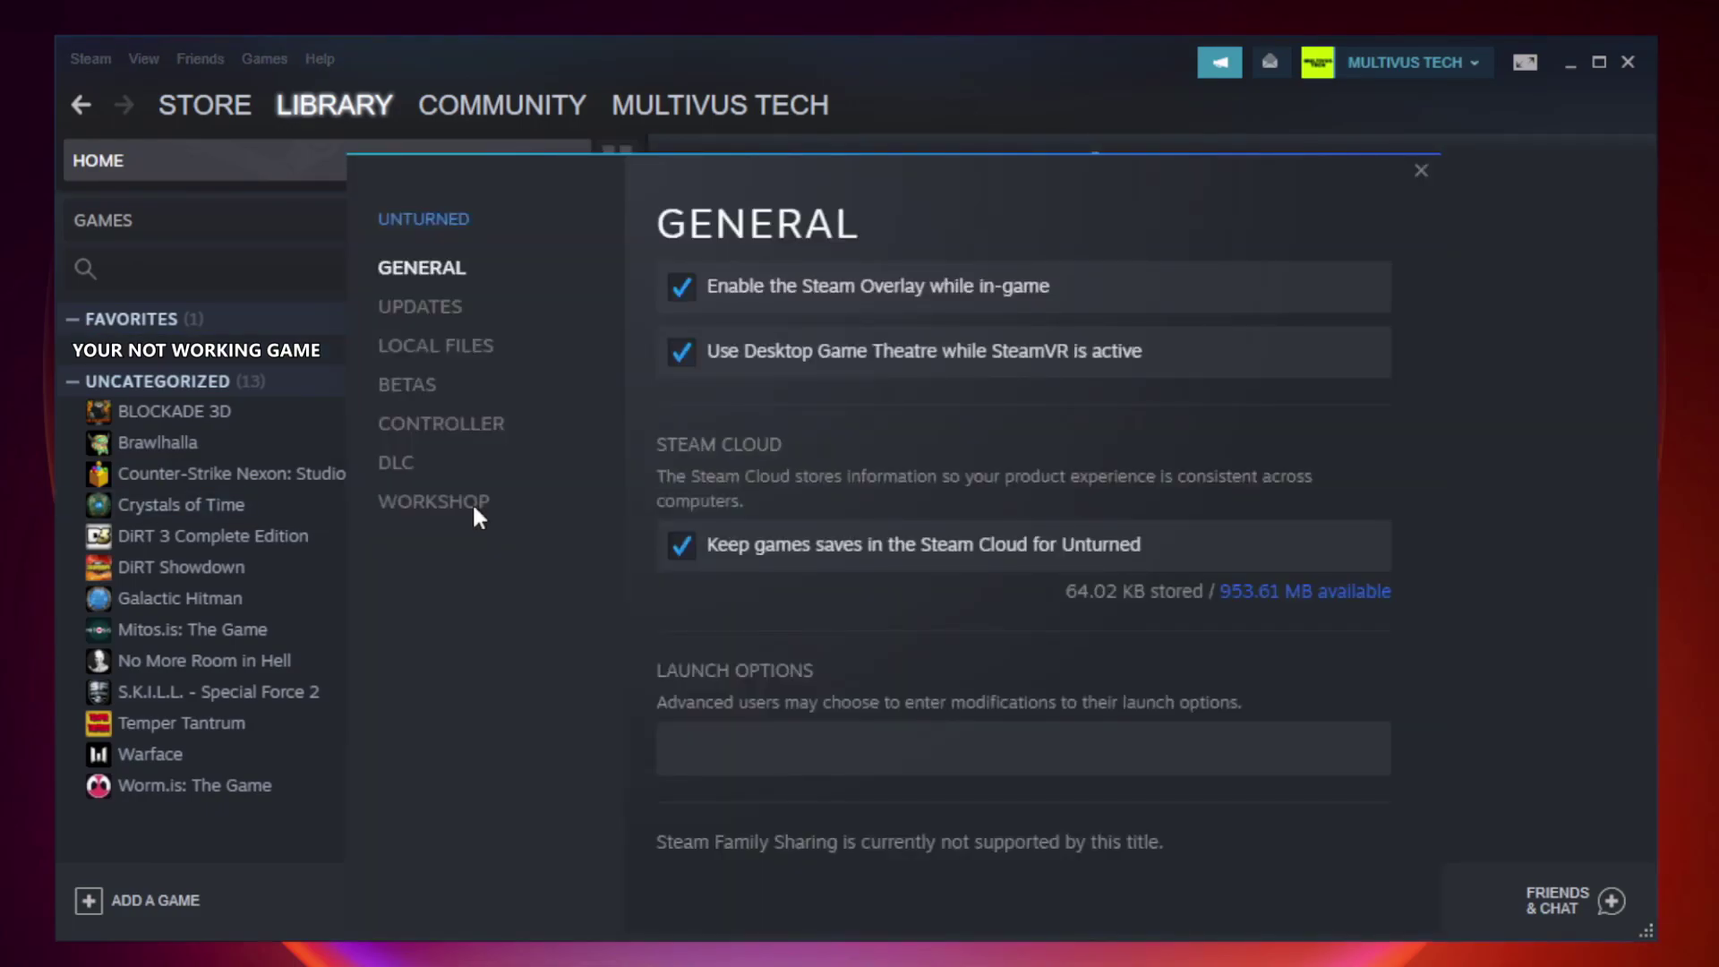
{"action": "left_click", "coordinate": [455, 353]}
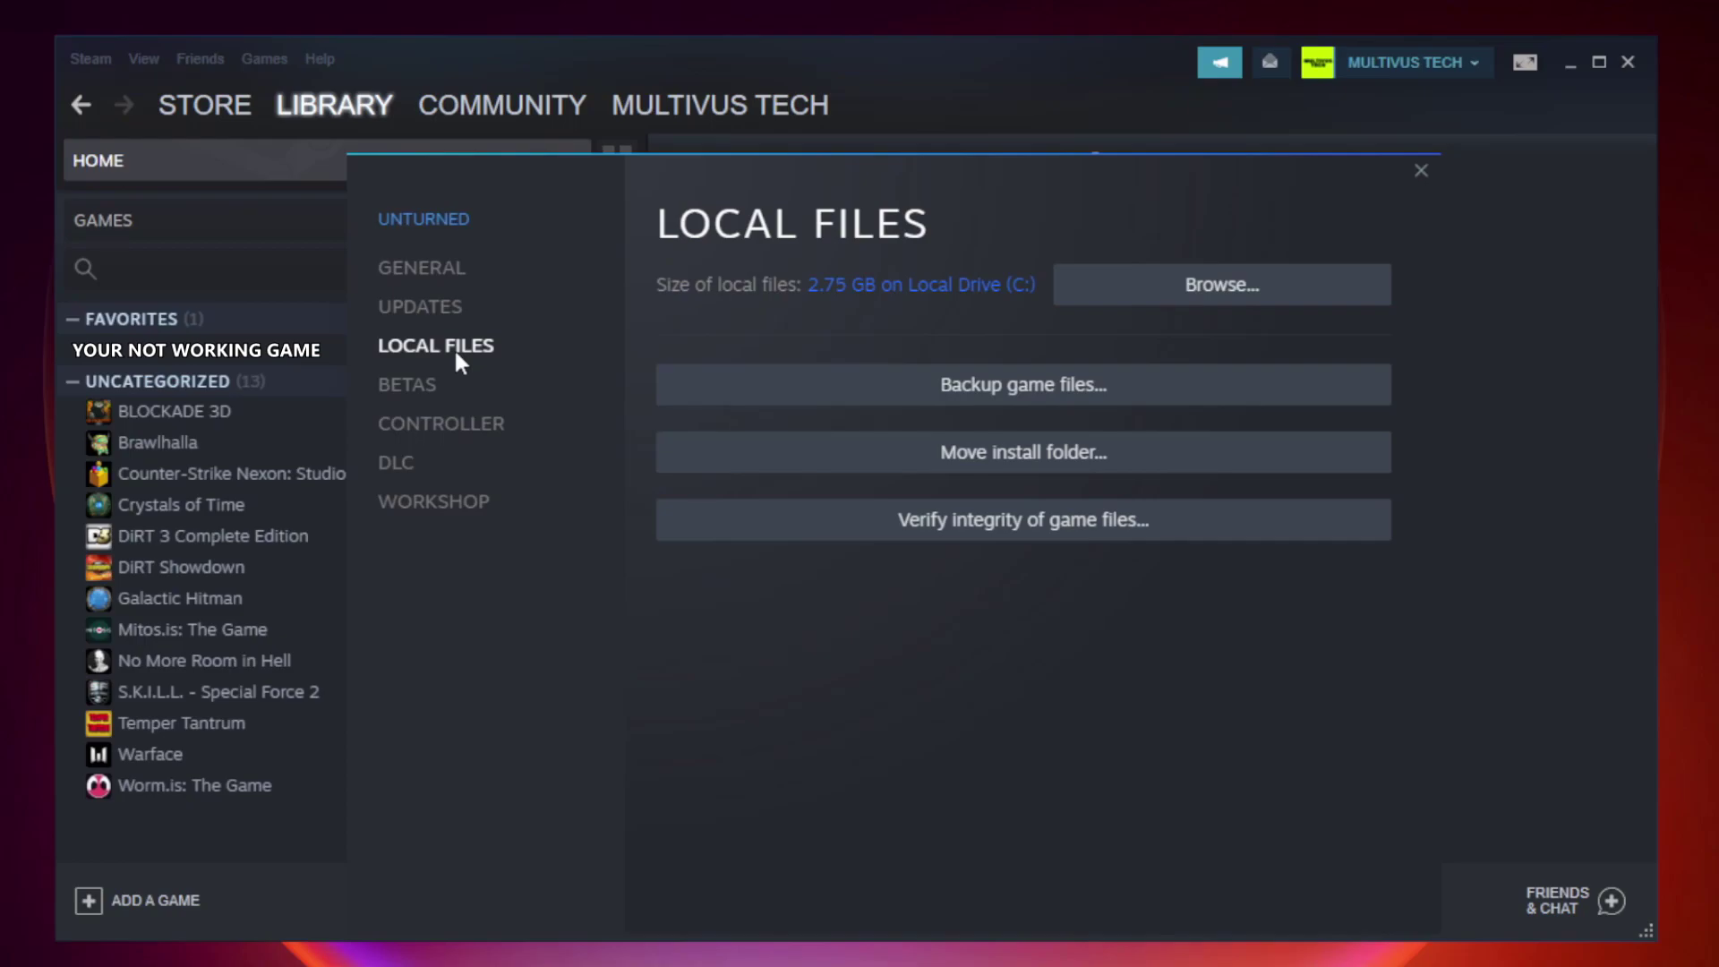
{"action": "left_click", "coordinate": [1039, 531]}
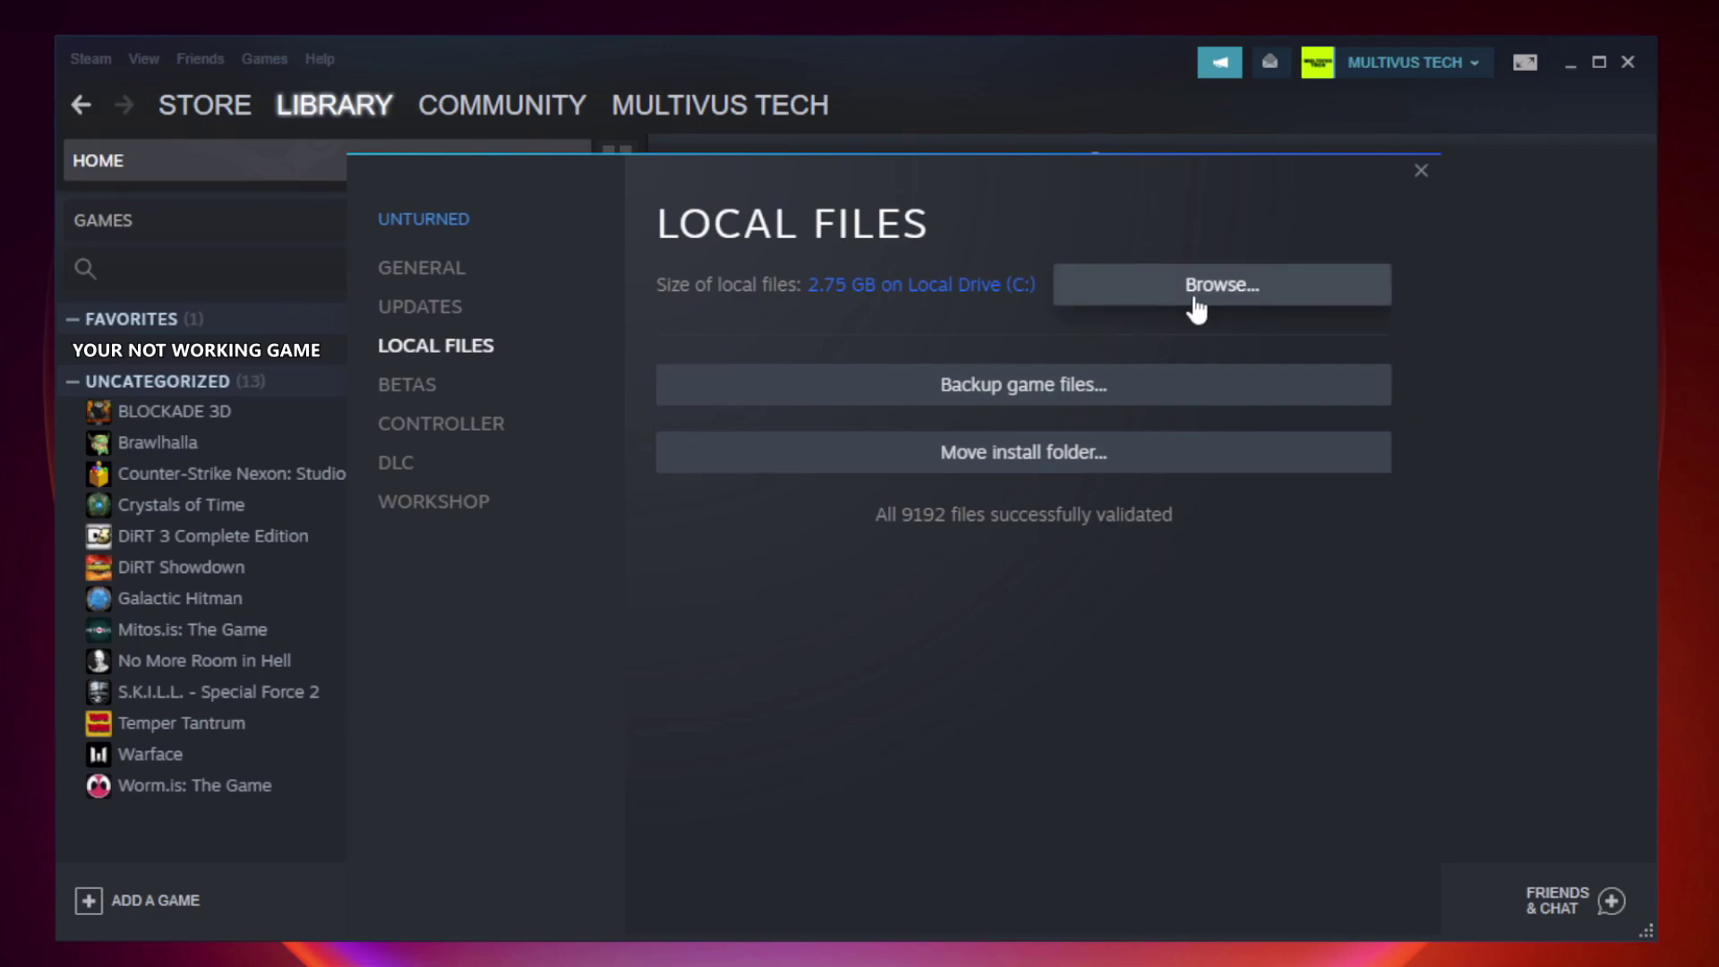
Browse to the game's install folder and open the properties of the YOUR NOT WORKING GAME shortcut
{"action": "left_click", "coordinate": [1228, 309]}
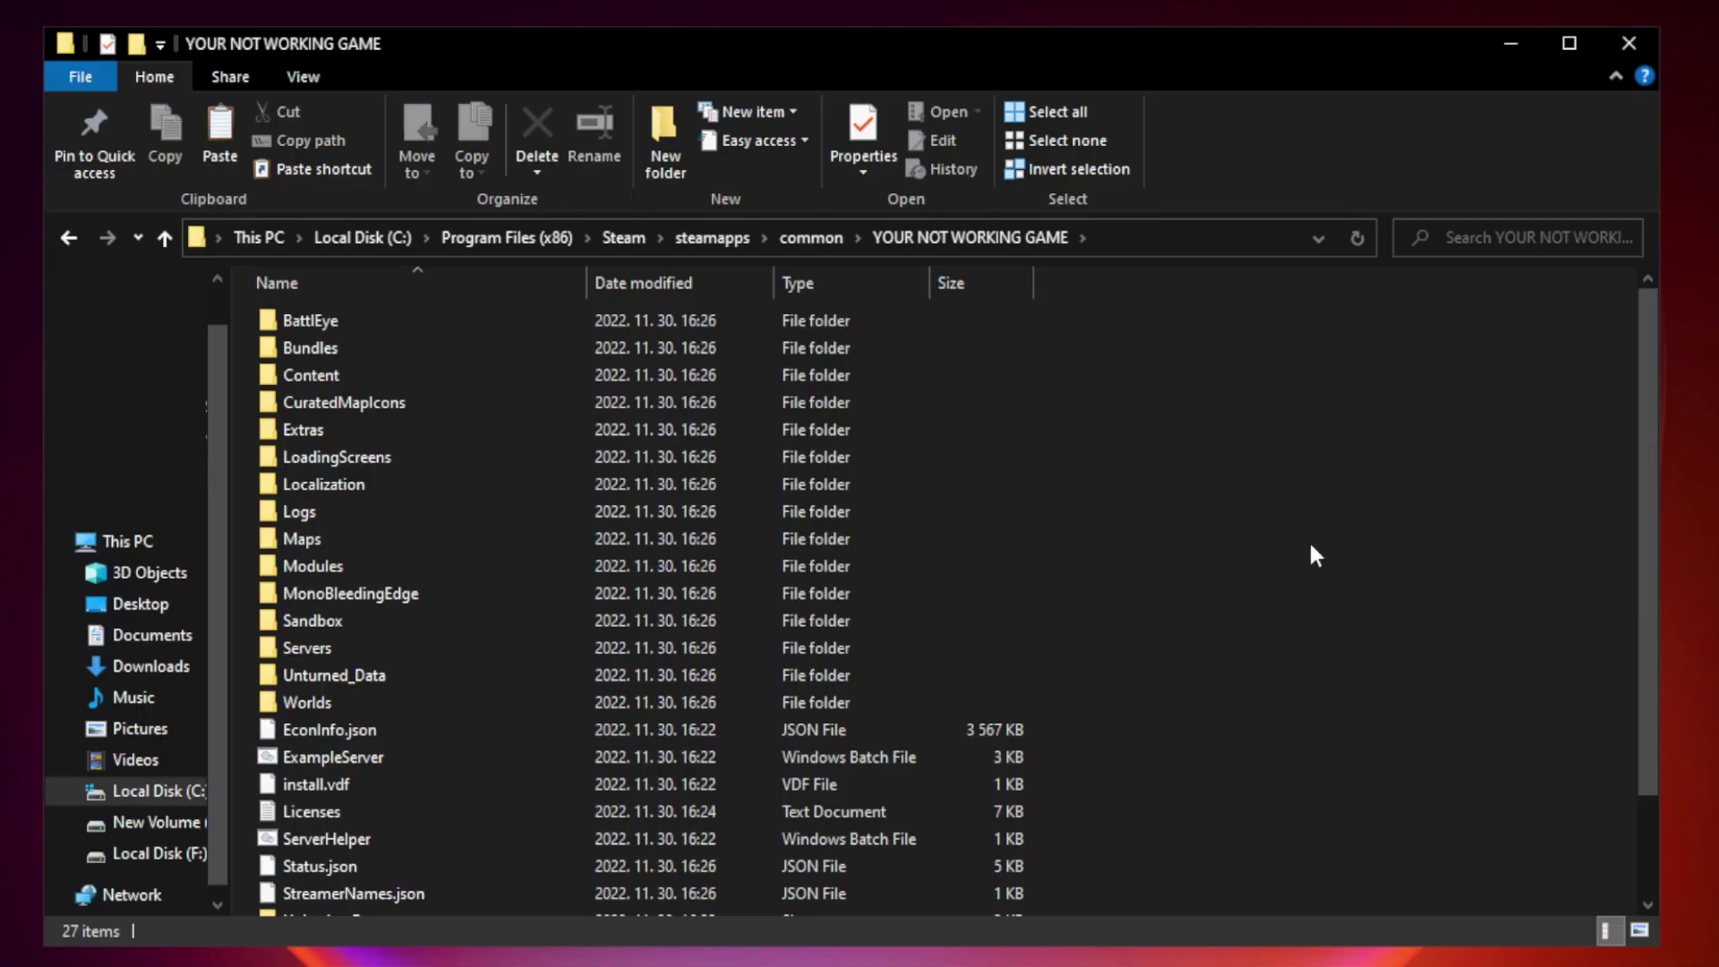
{"action": "left_click_drag", "start_coordinate": [1649, 469], "coordinate": [1650, 616]}
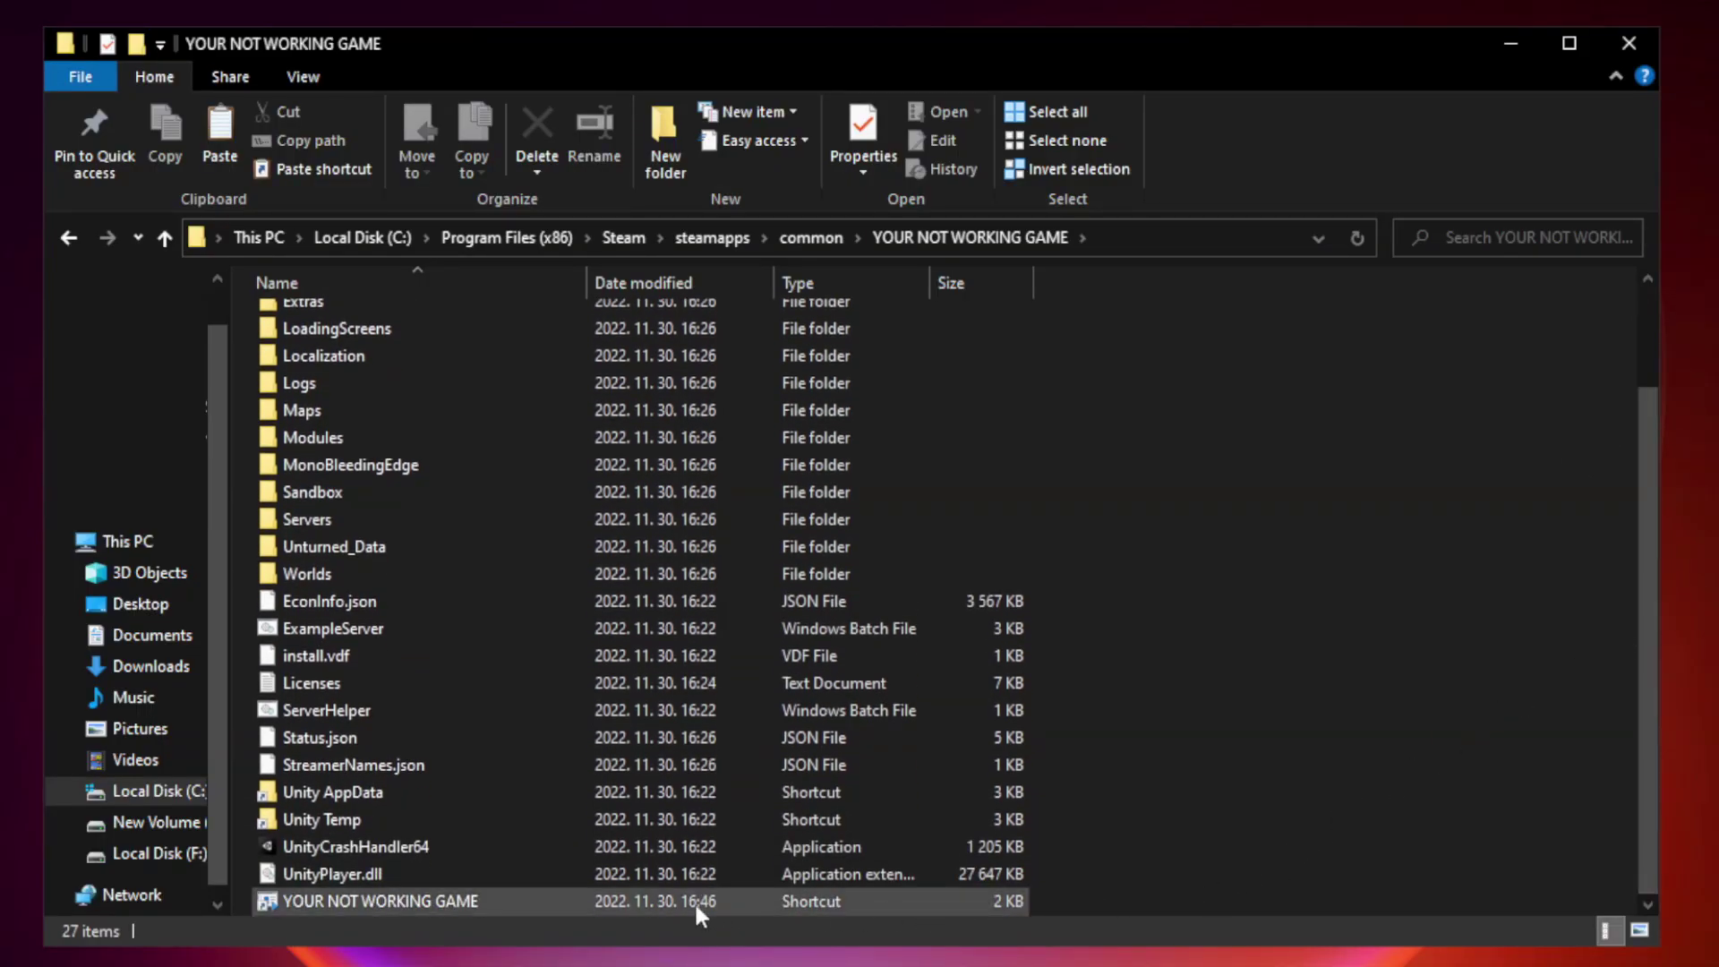
{"action": "left_click", "coordinate": [647, 903]}
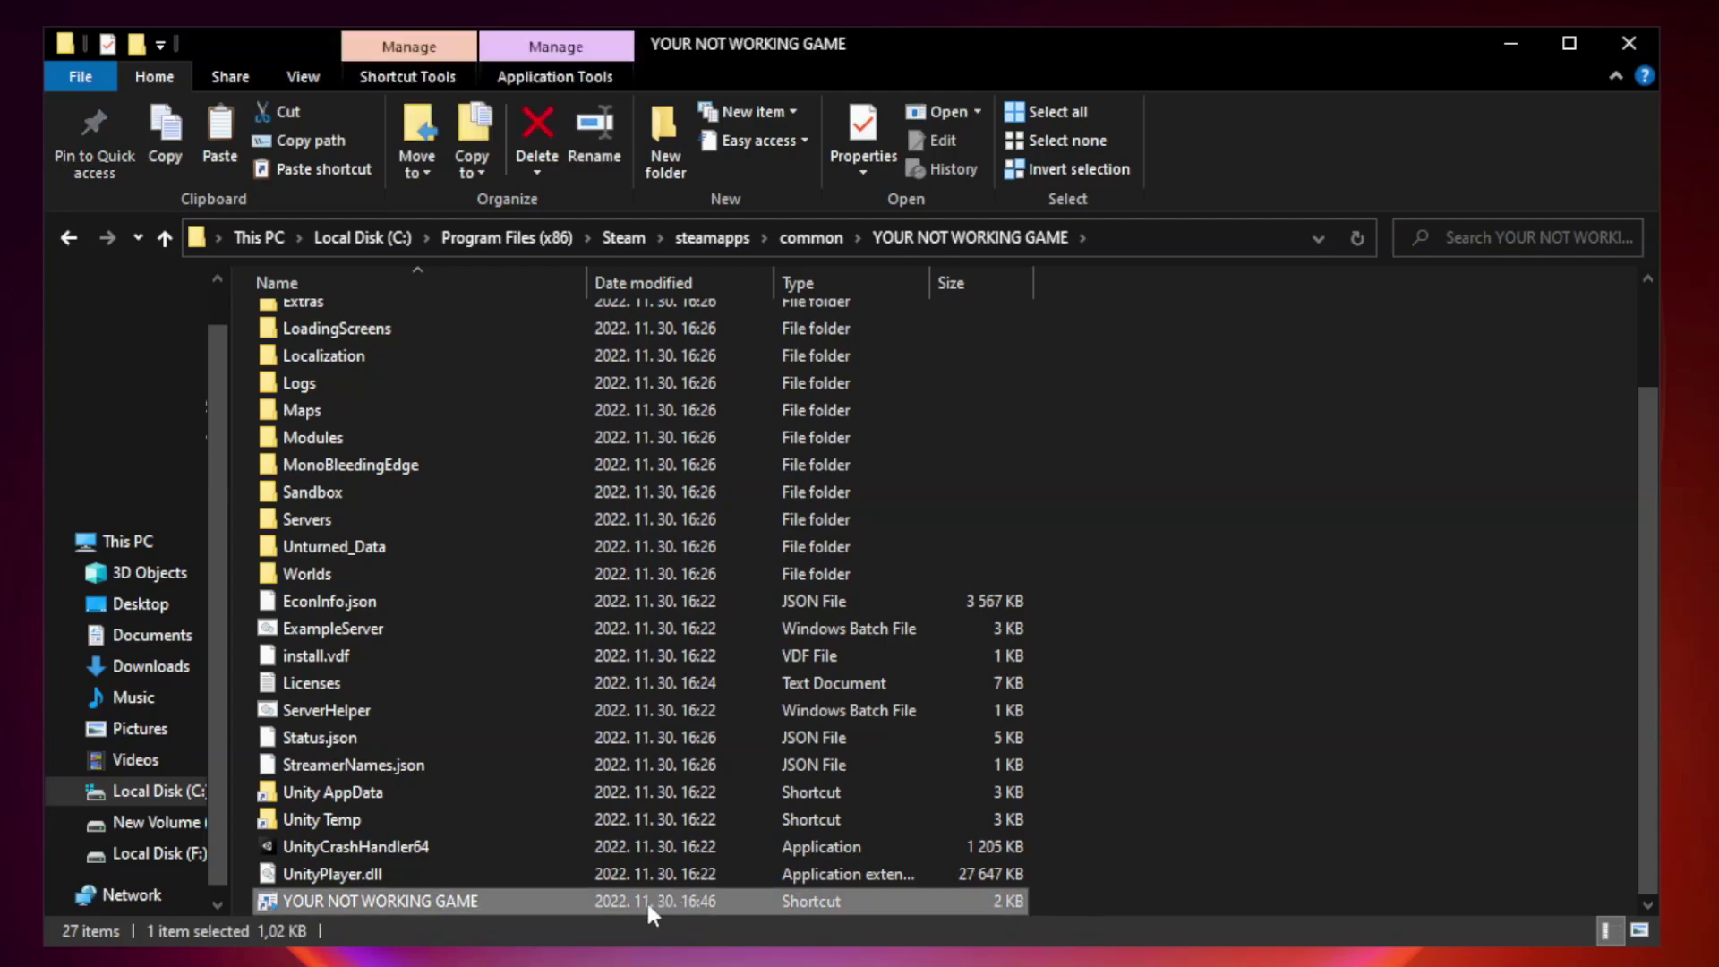
{"action": "right_click", "coordinate": [583, 905]}
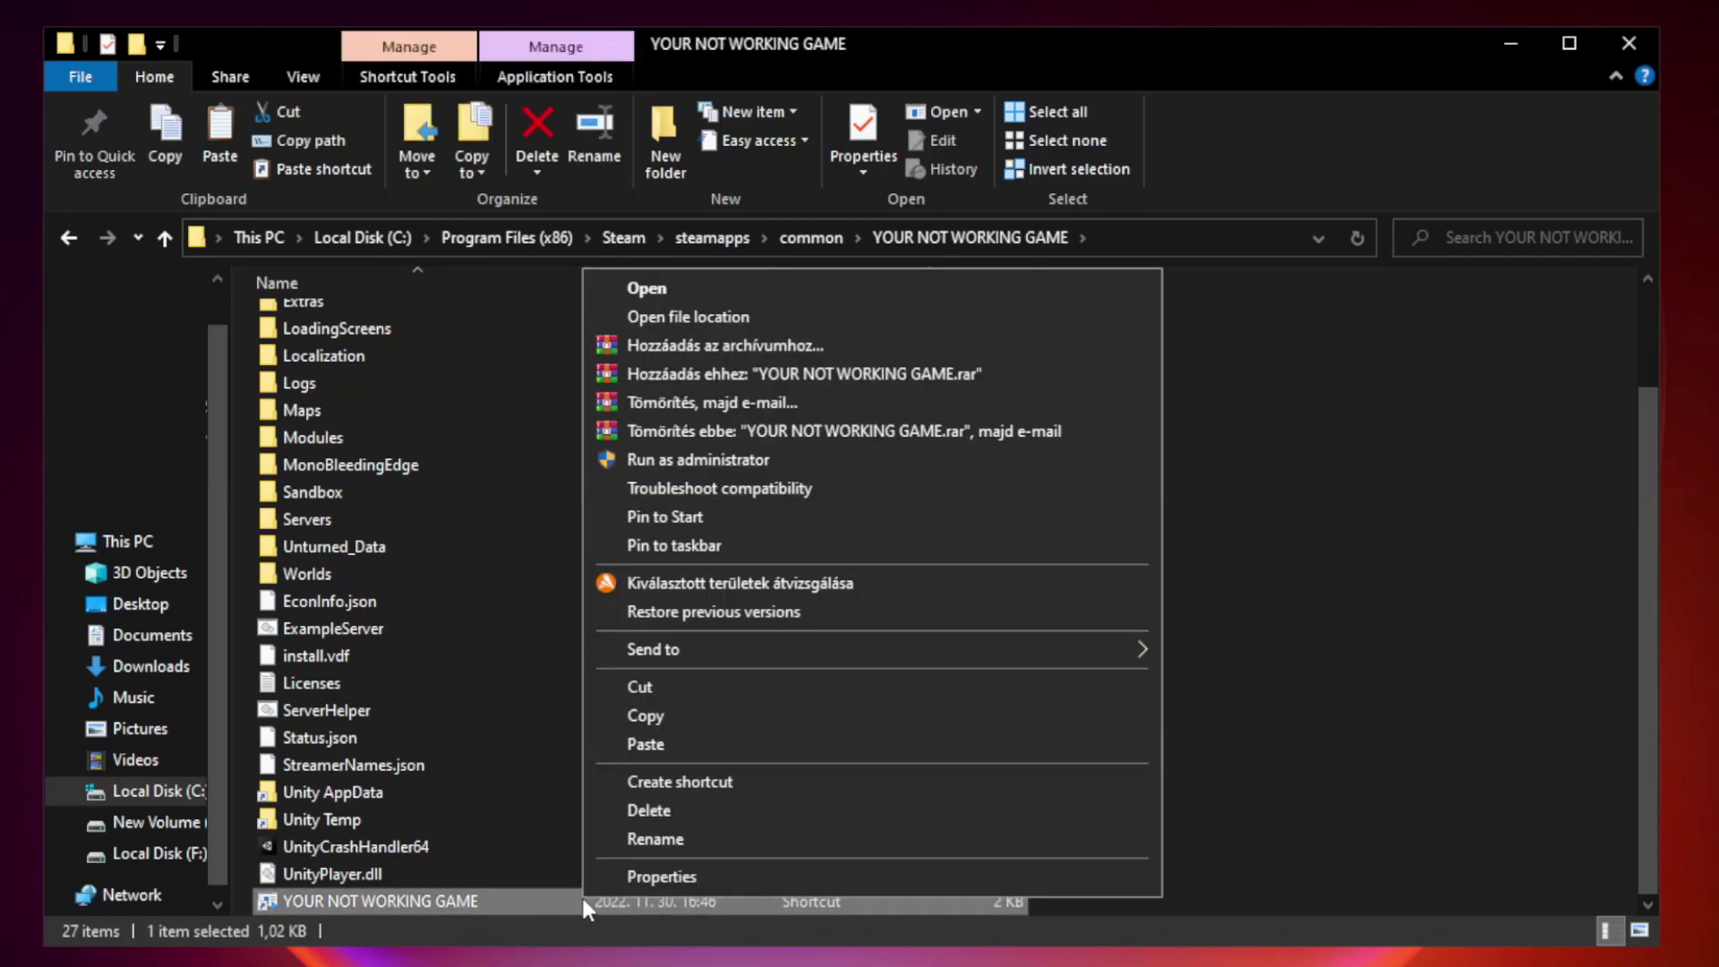
{"action": "left_click", "coordinate": [866, 876]}
{"action": "left_click_drag", "start_coordinate": [853, 472], "coordinate": [852, 194]}
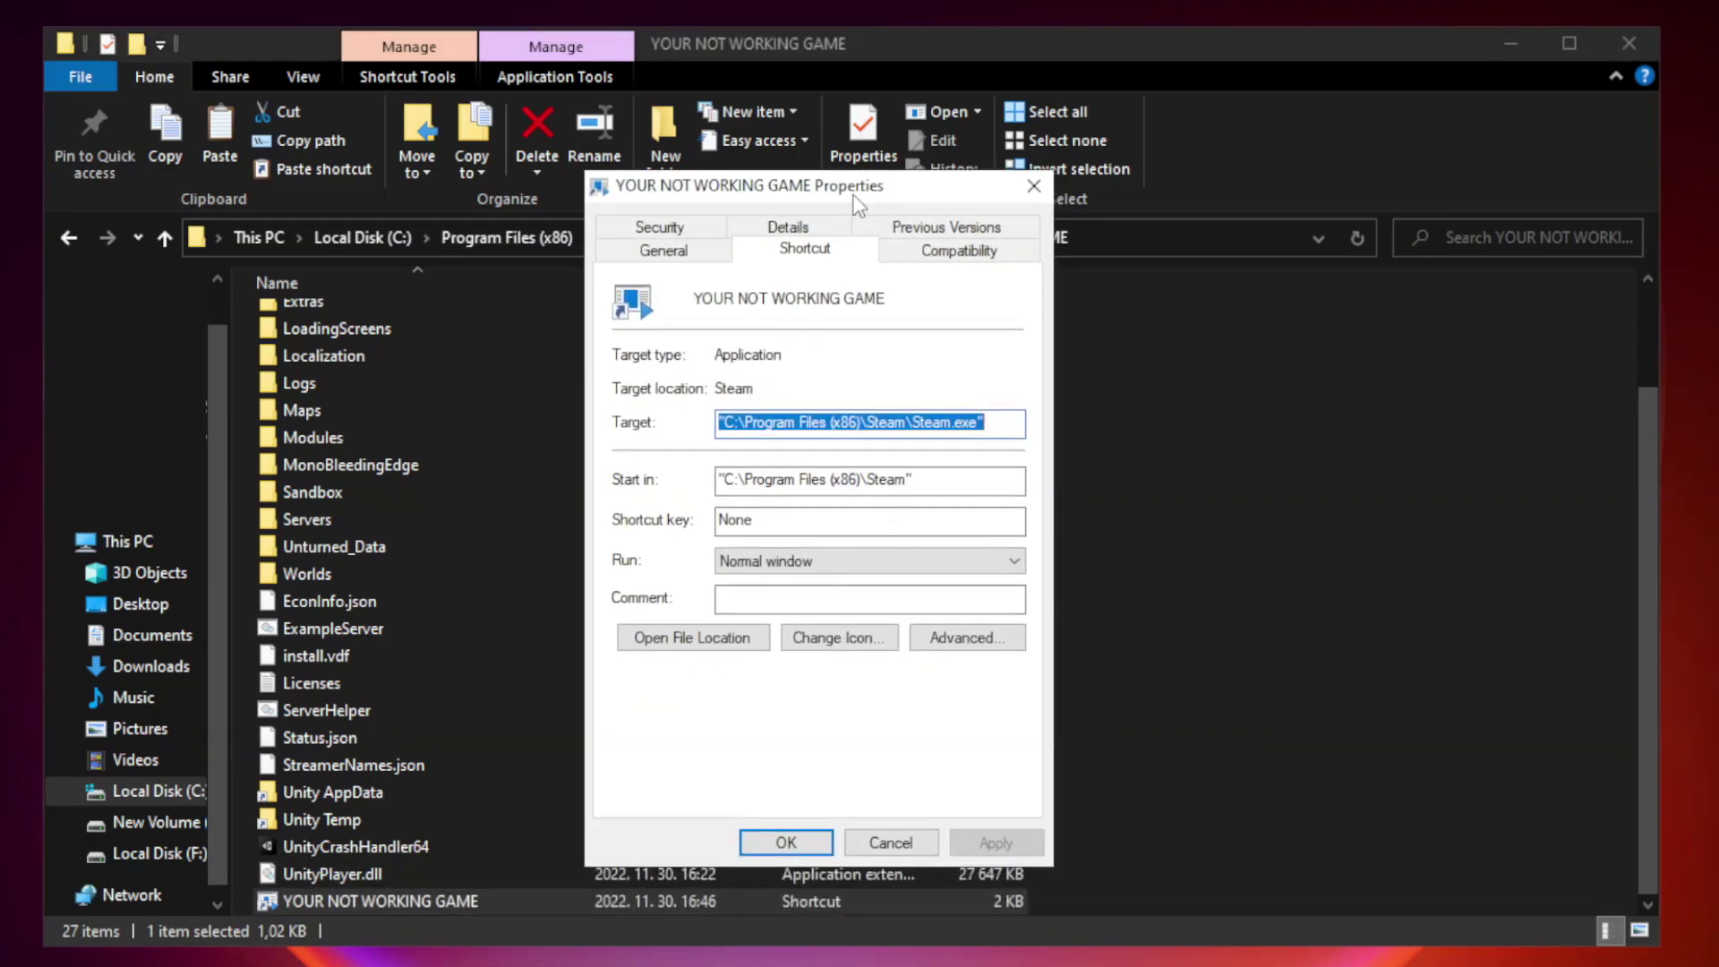
Apply Windows 8 compatibility mode, disabled fullscreen optimizations and run as administrator to the shortcut, and close the game folder
{"action": "left_click", "coordinate": [951, 257]}
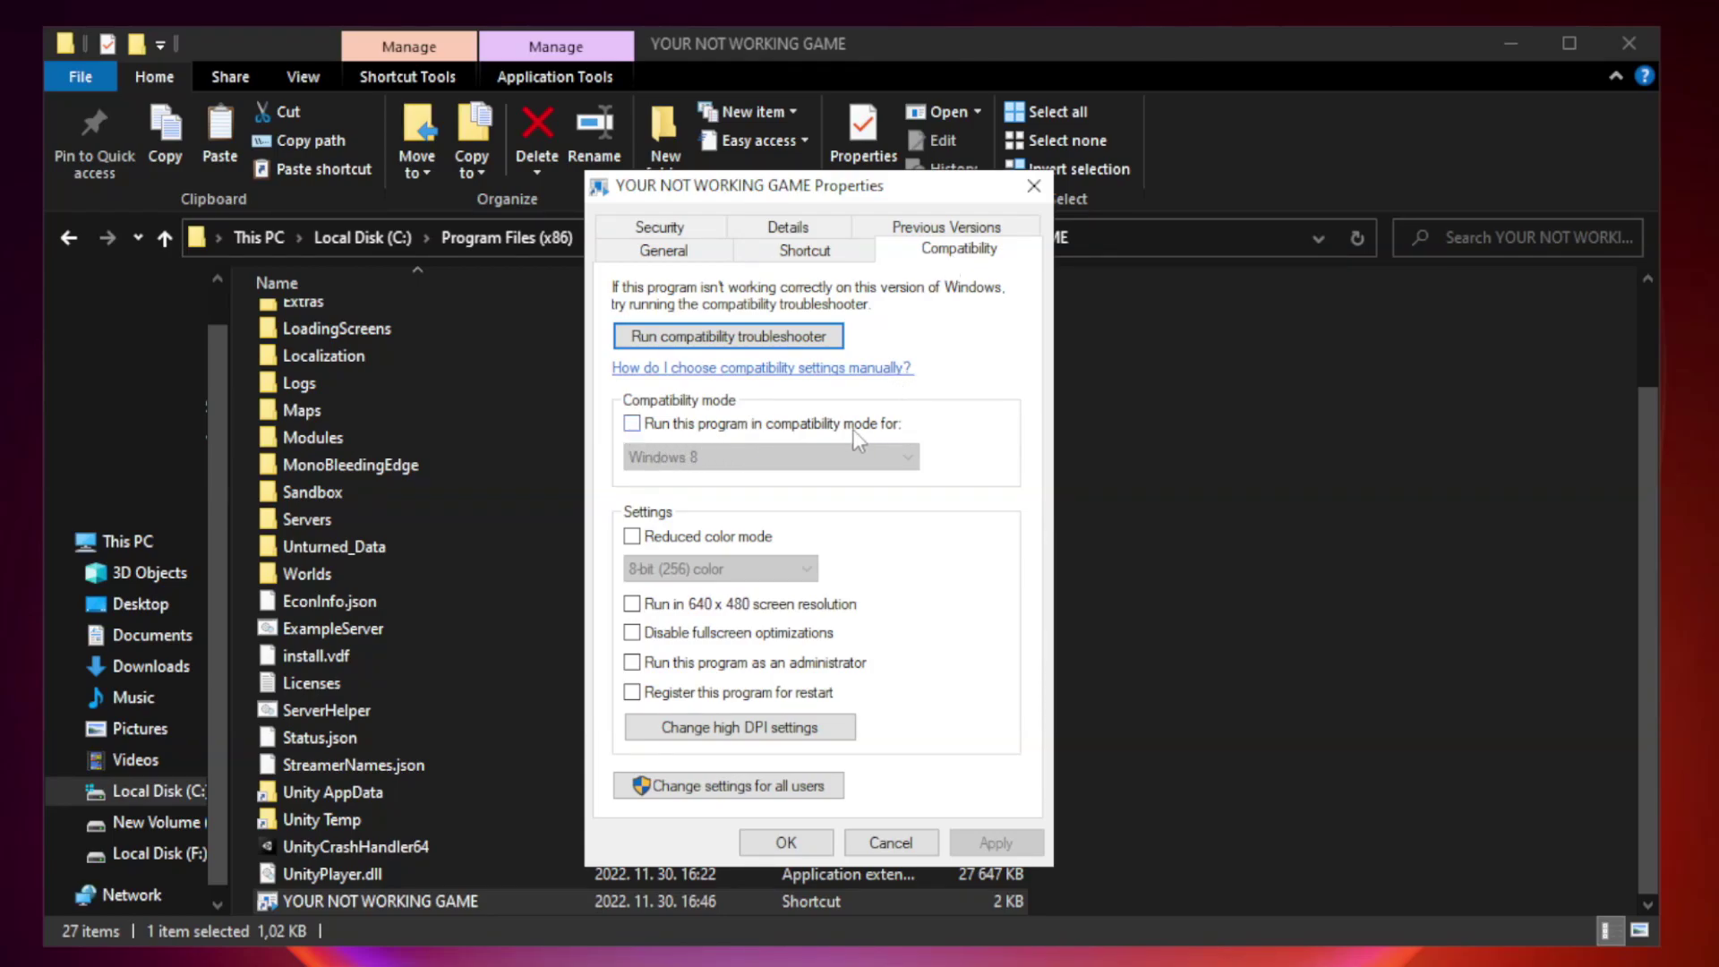
{"action": "left_click", "coordinate": [686, 430]}
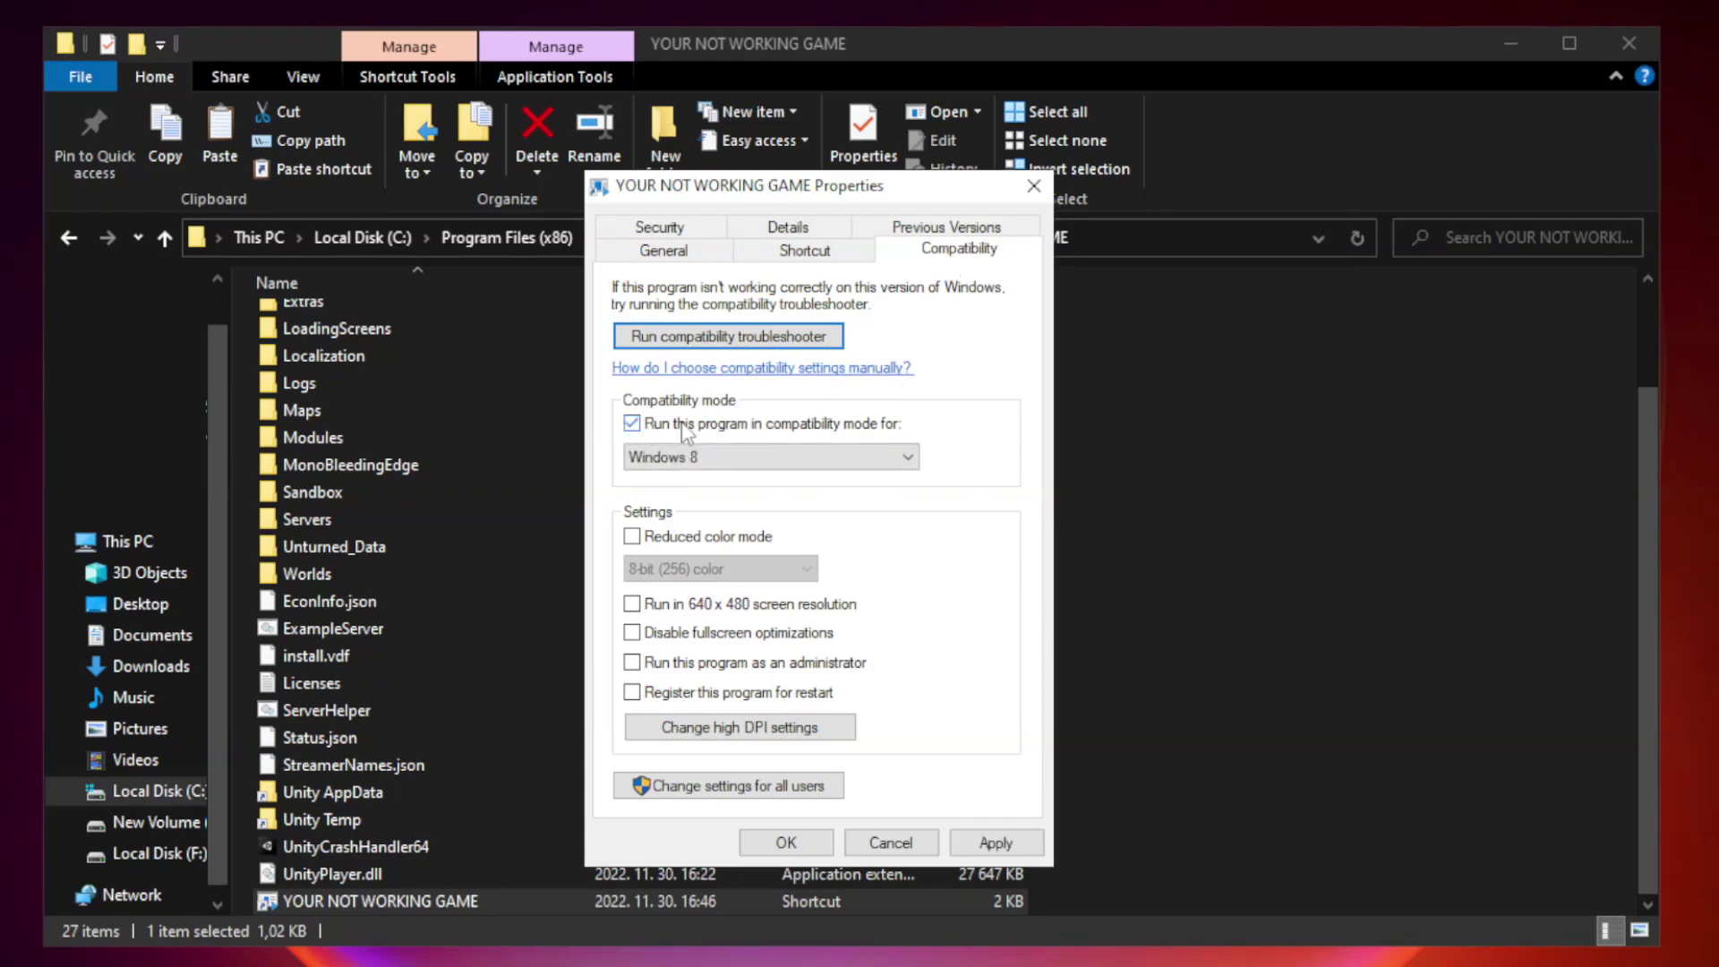
{"action": "left_click", "coordinate": [768, 457]}
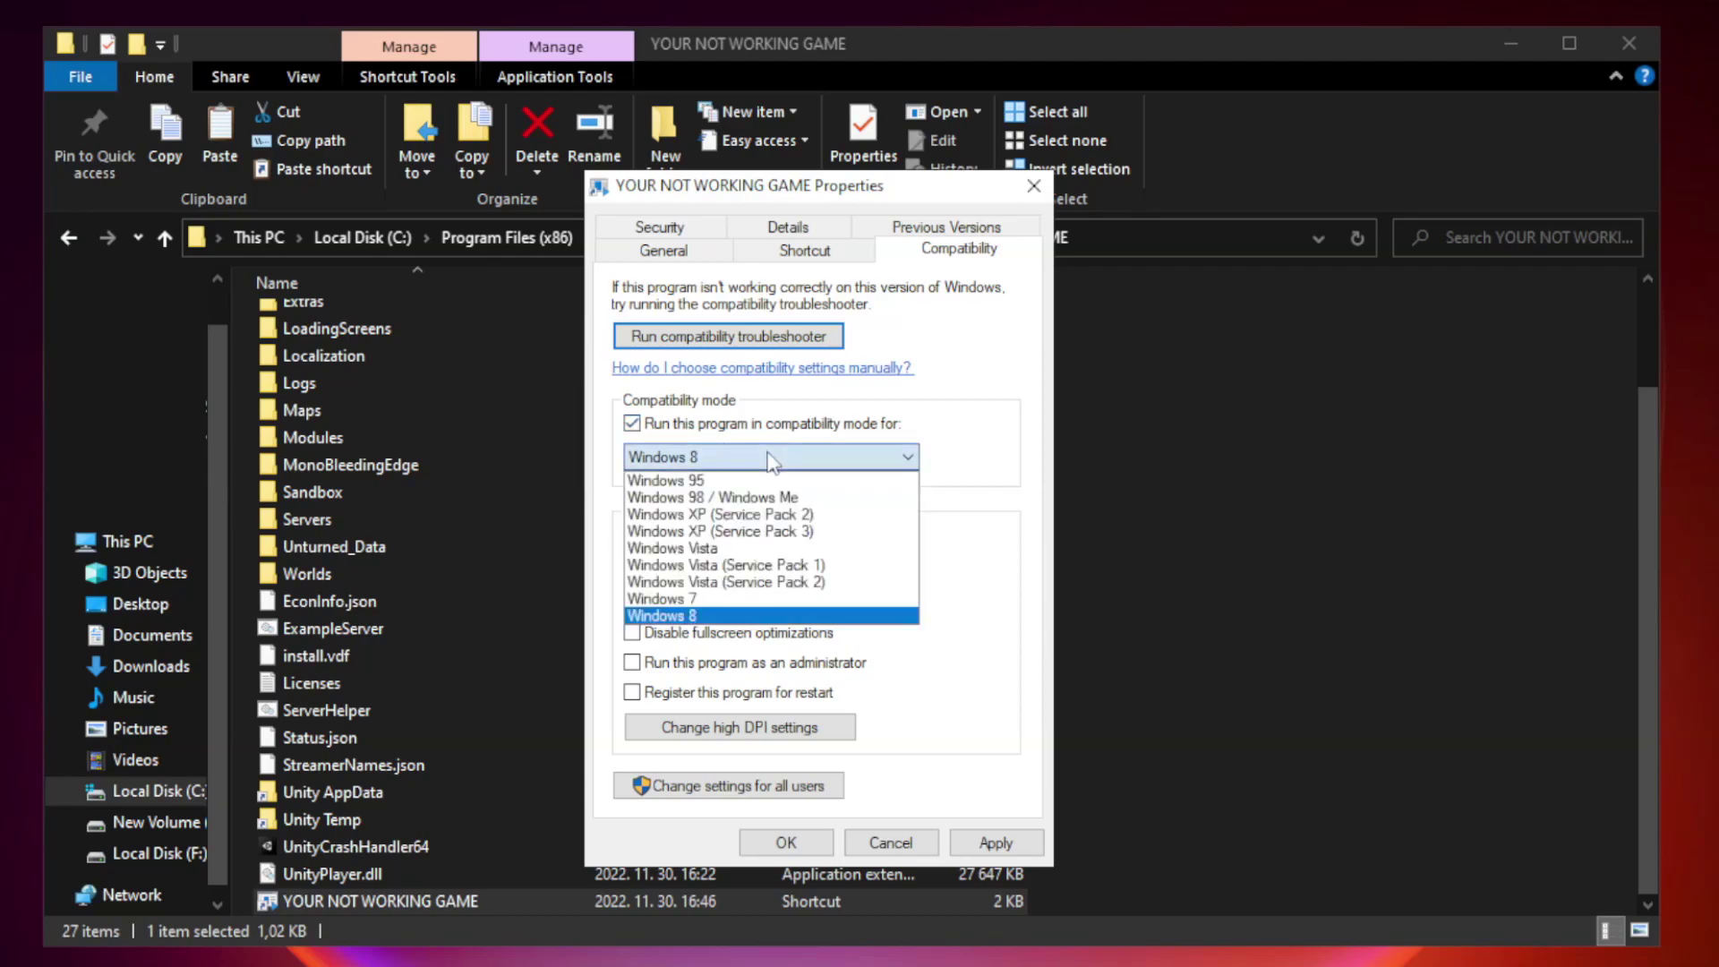
{"action": "left_click", "coordinate": [726, 616]}
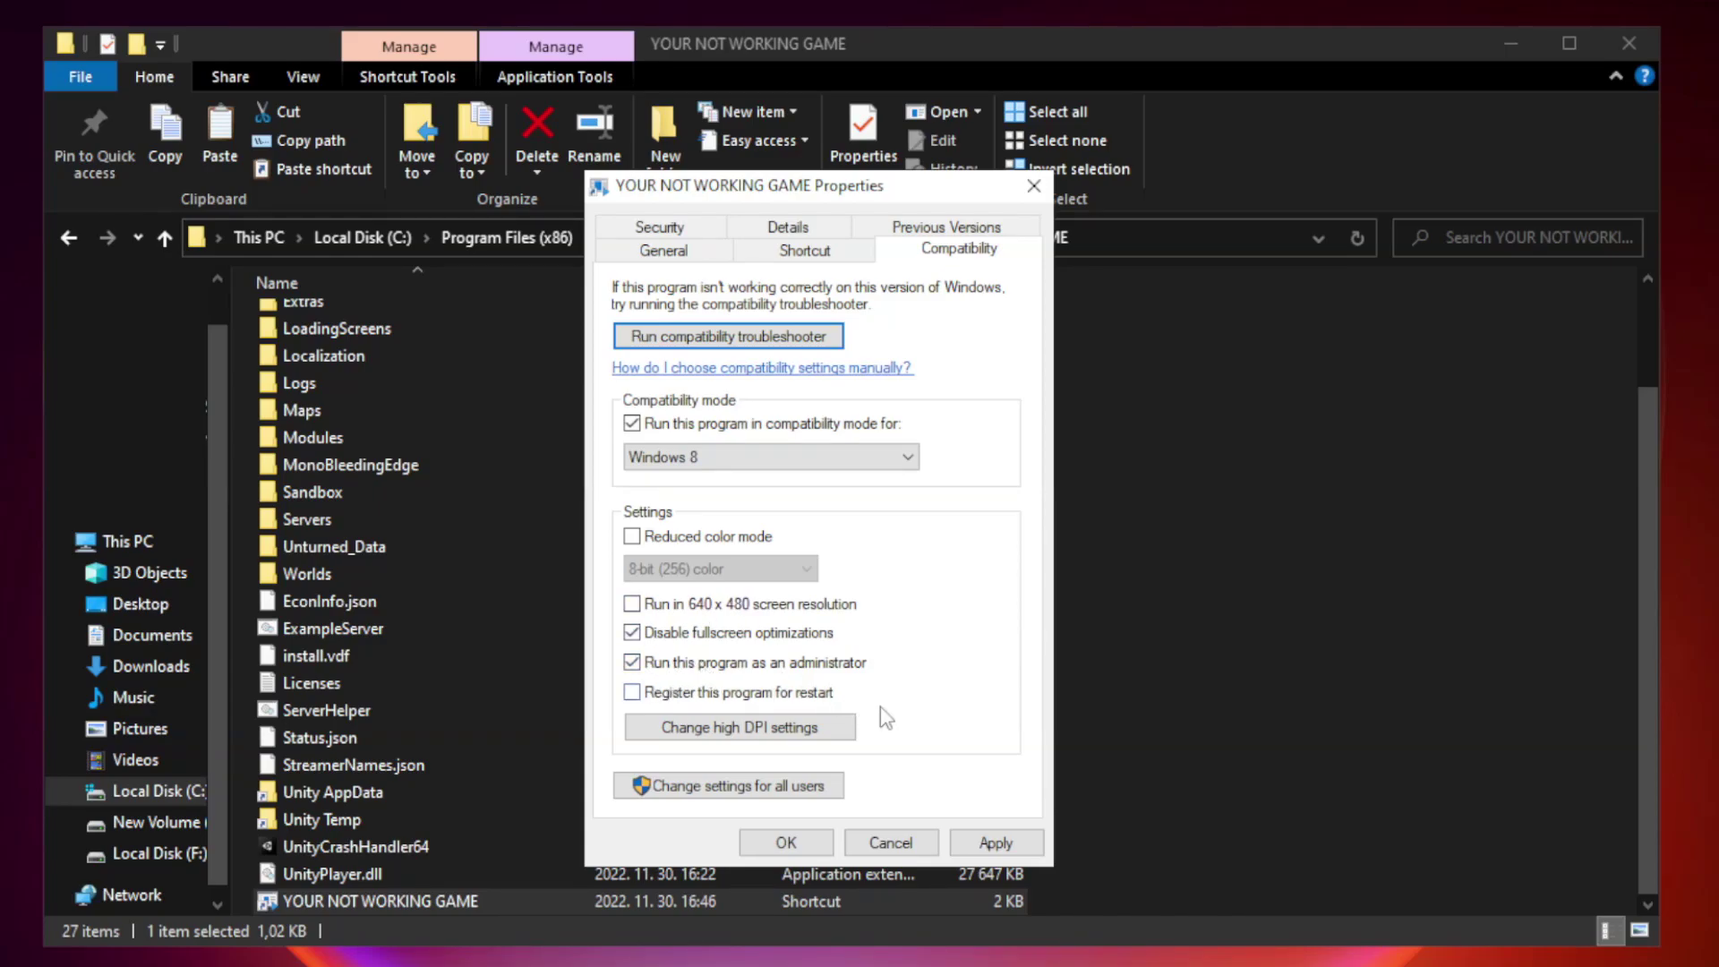
{"action": "left_click", "coordinate": [992, 846]}
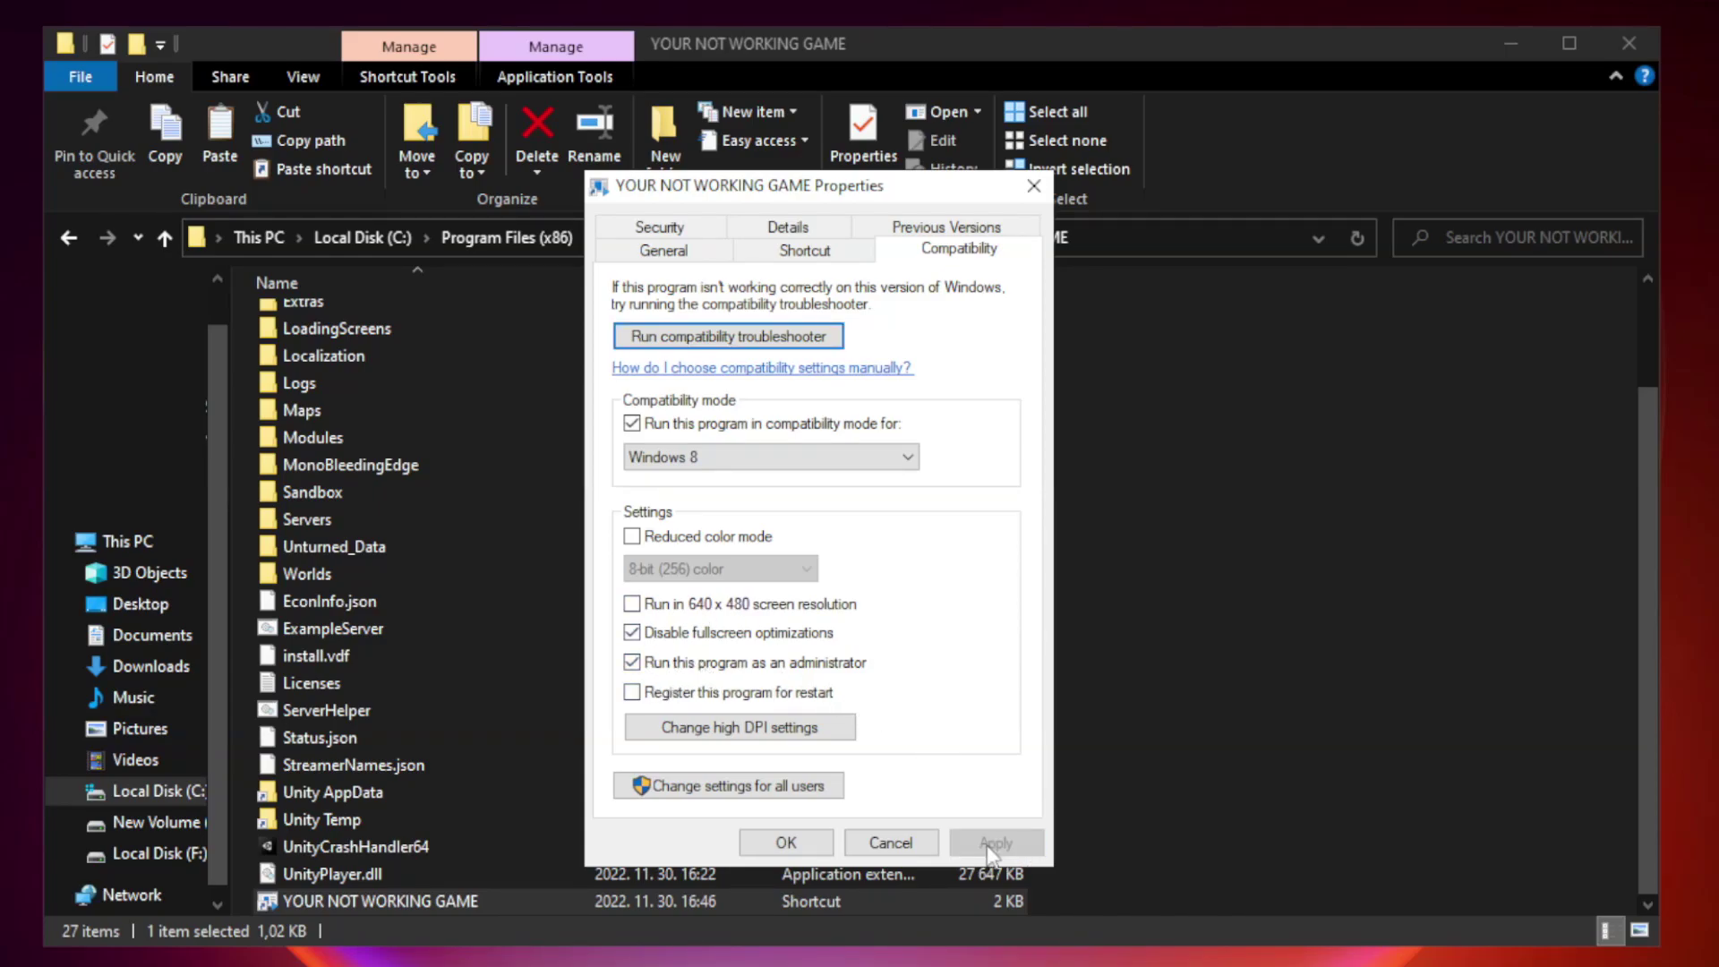
{"action": "left_click", "coordinate": [785, 845]}
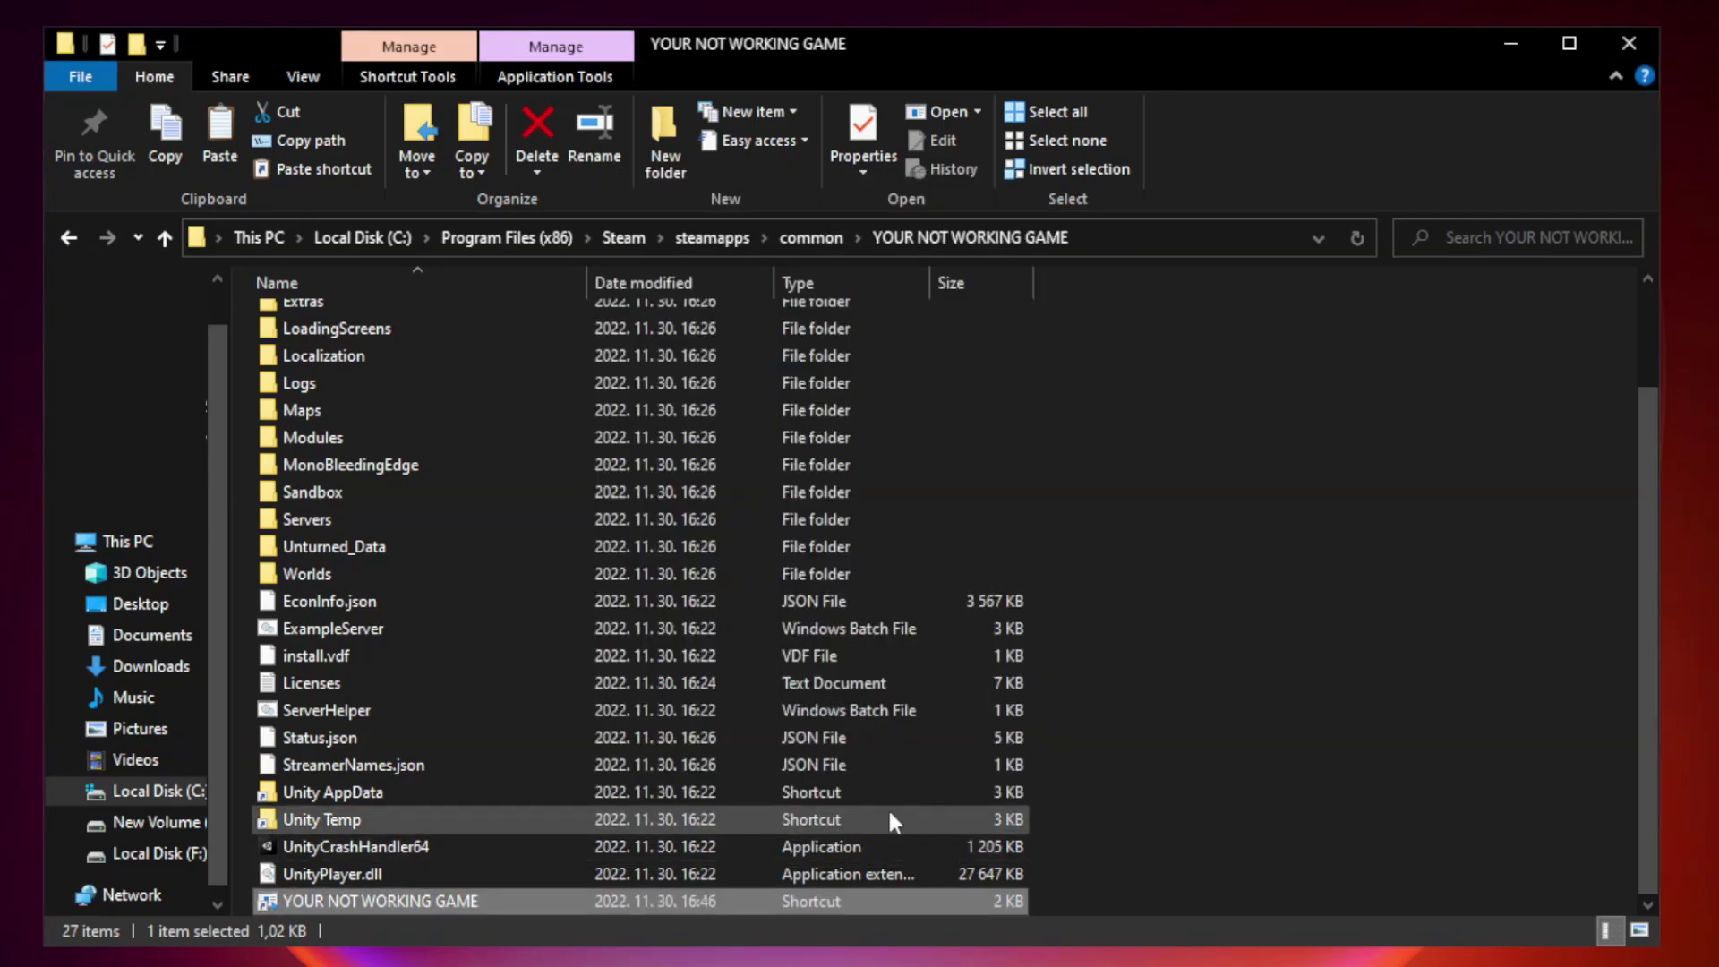
{"action": "left_click", "coordinate": [1627, 46]}
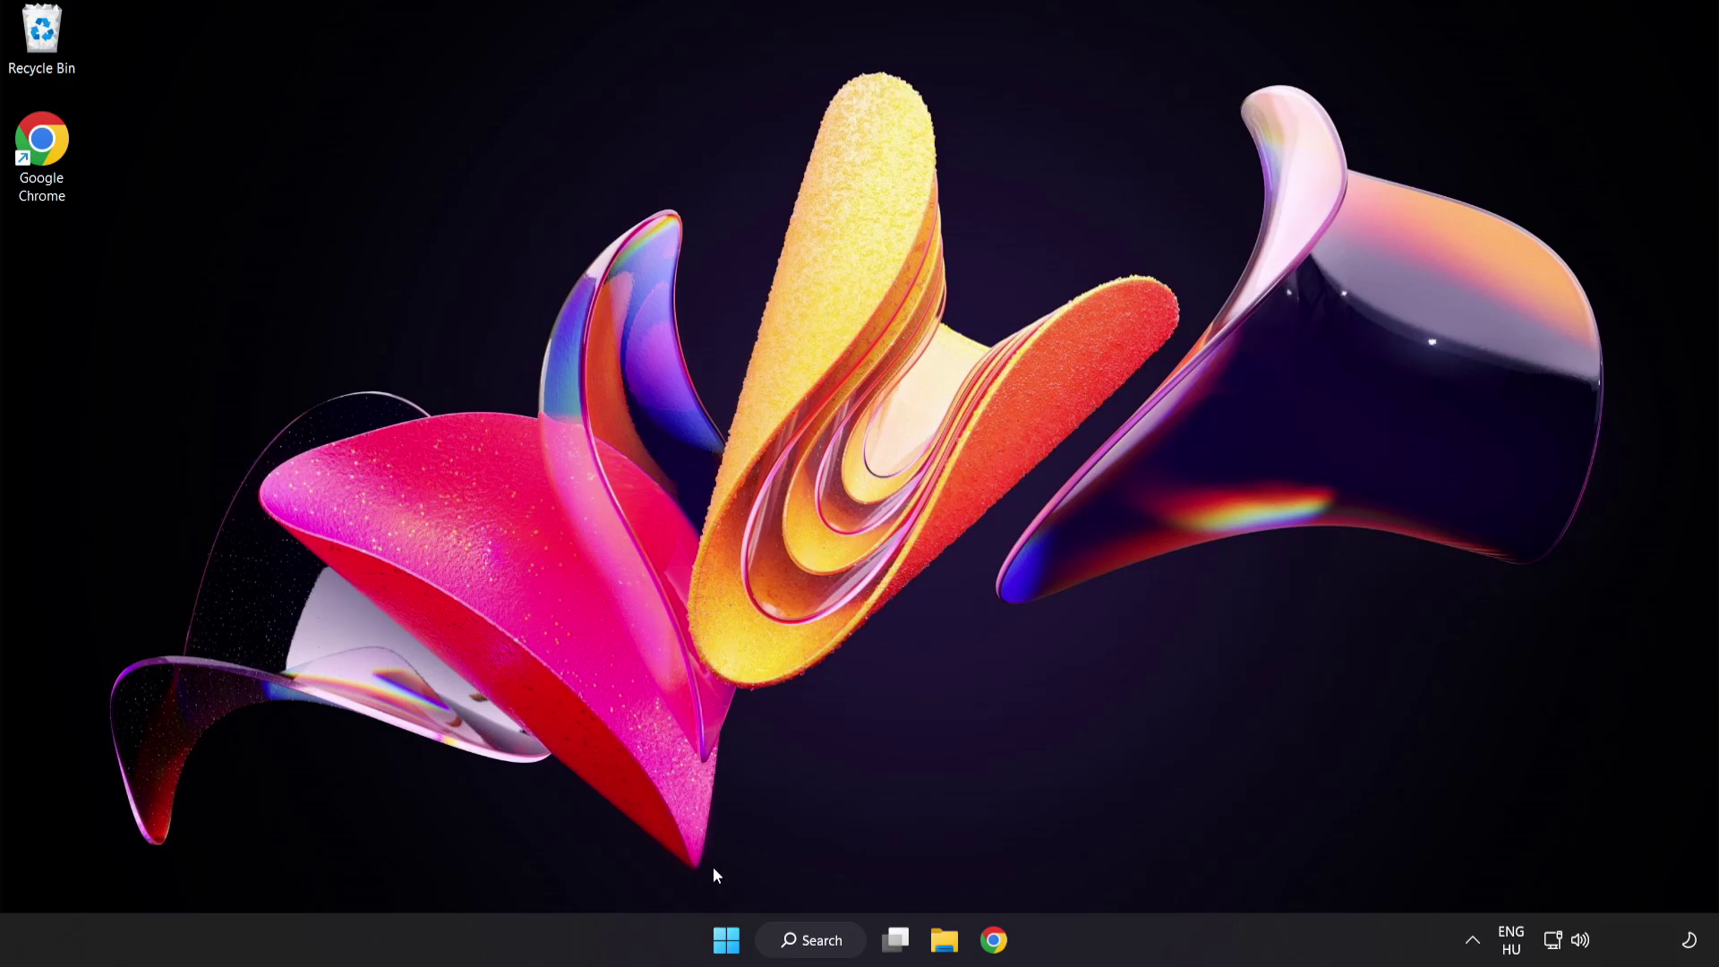
Open Task Manager
{"action": "right_click", "coordinate": [732, 945]}
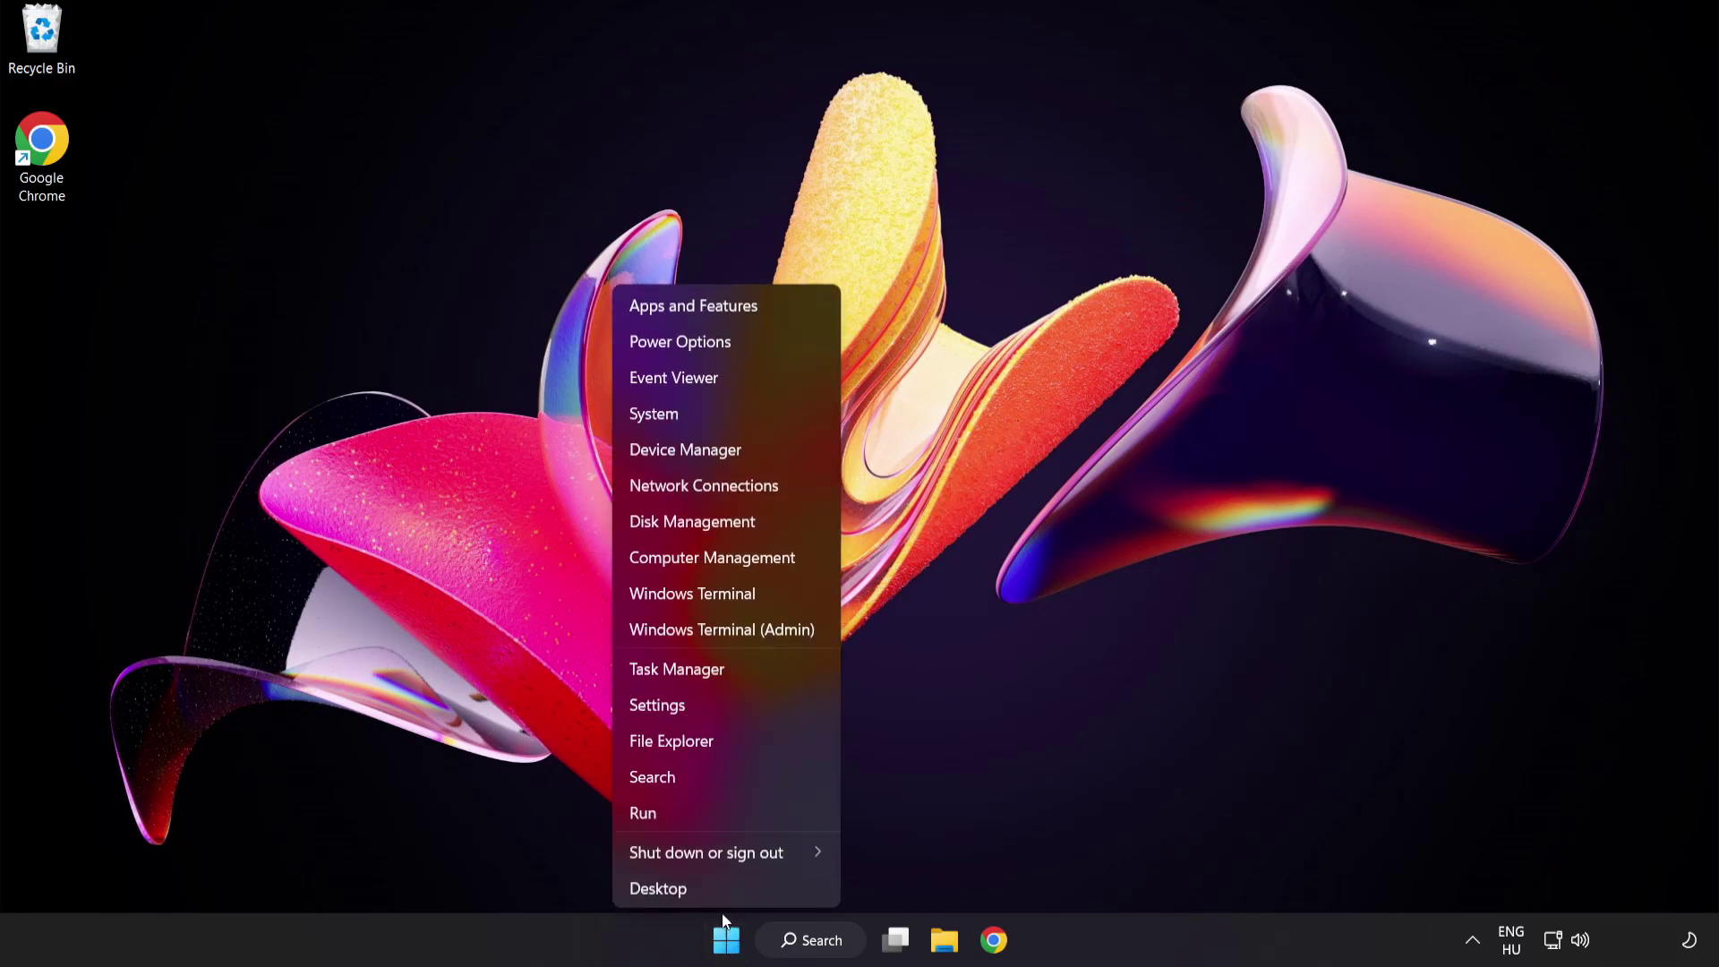
{"action": "left_click", "coordinate": [743, 671]}
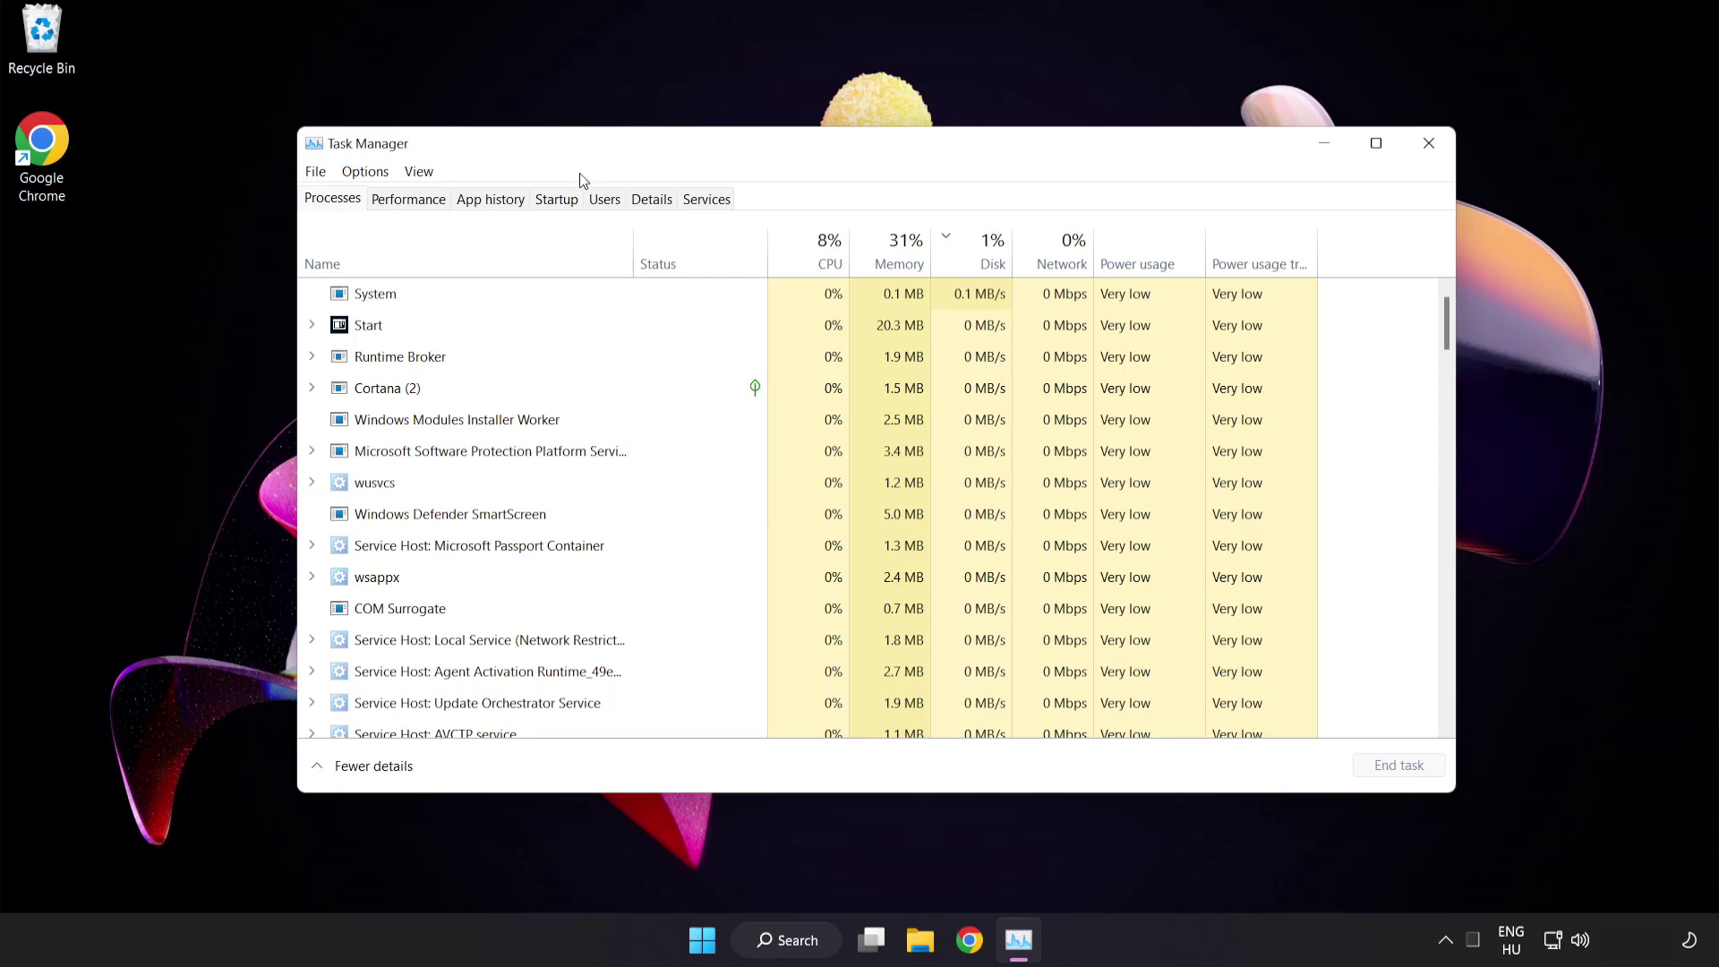
Disable the startup apps Cortana, Phone Link, Terminal and Windows Security notification icon, and close Task Manager
{"action": "left_click", "coordinate": [559, 200]}
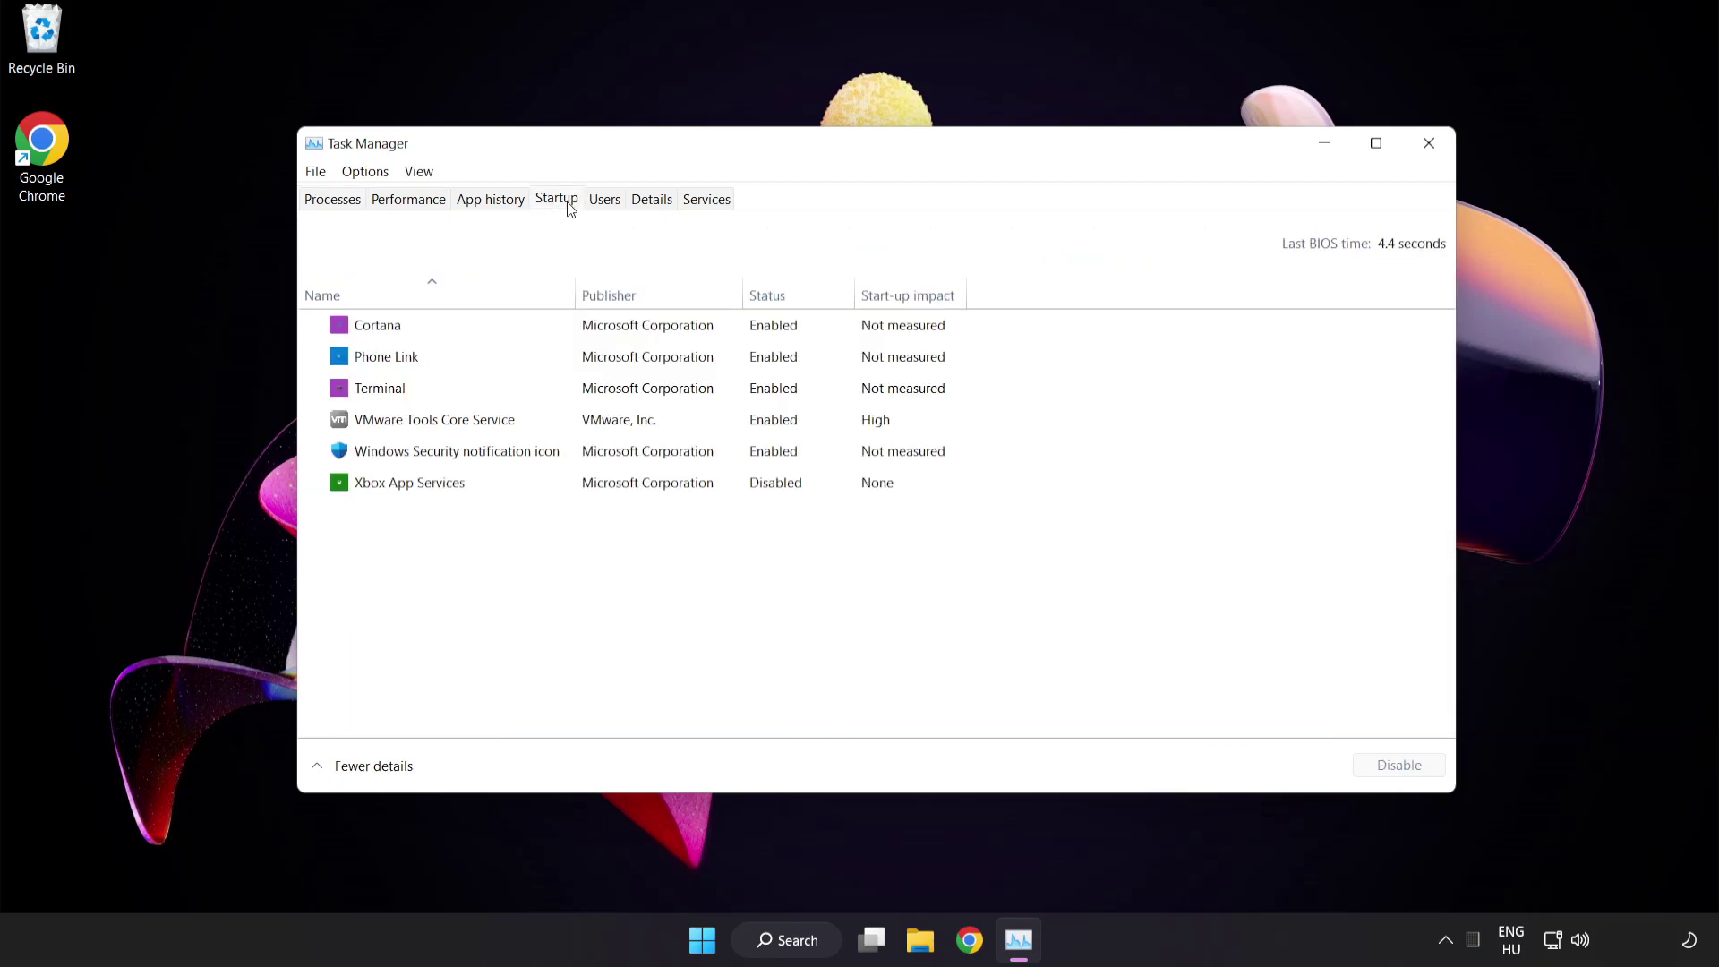
{"action": "left_click", "coordinate": [571, 334]}
{"action": "left_click", "coordinate": [1400, 773]}
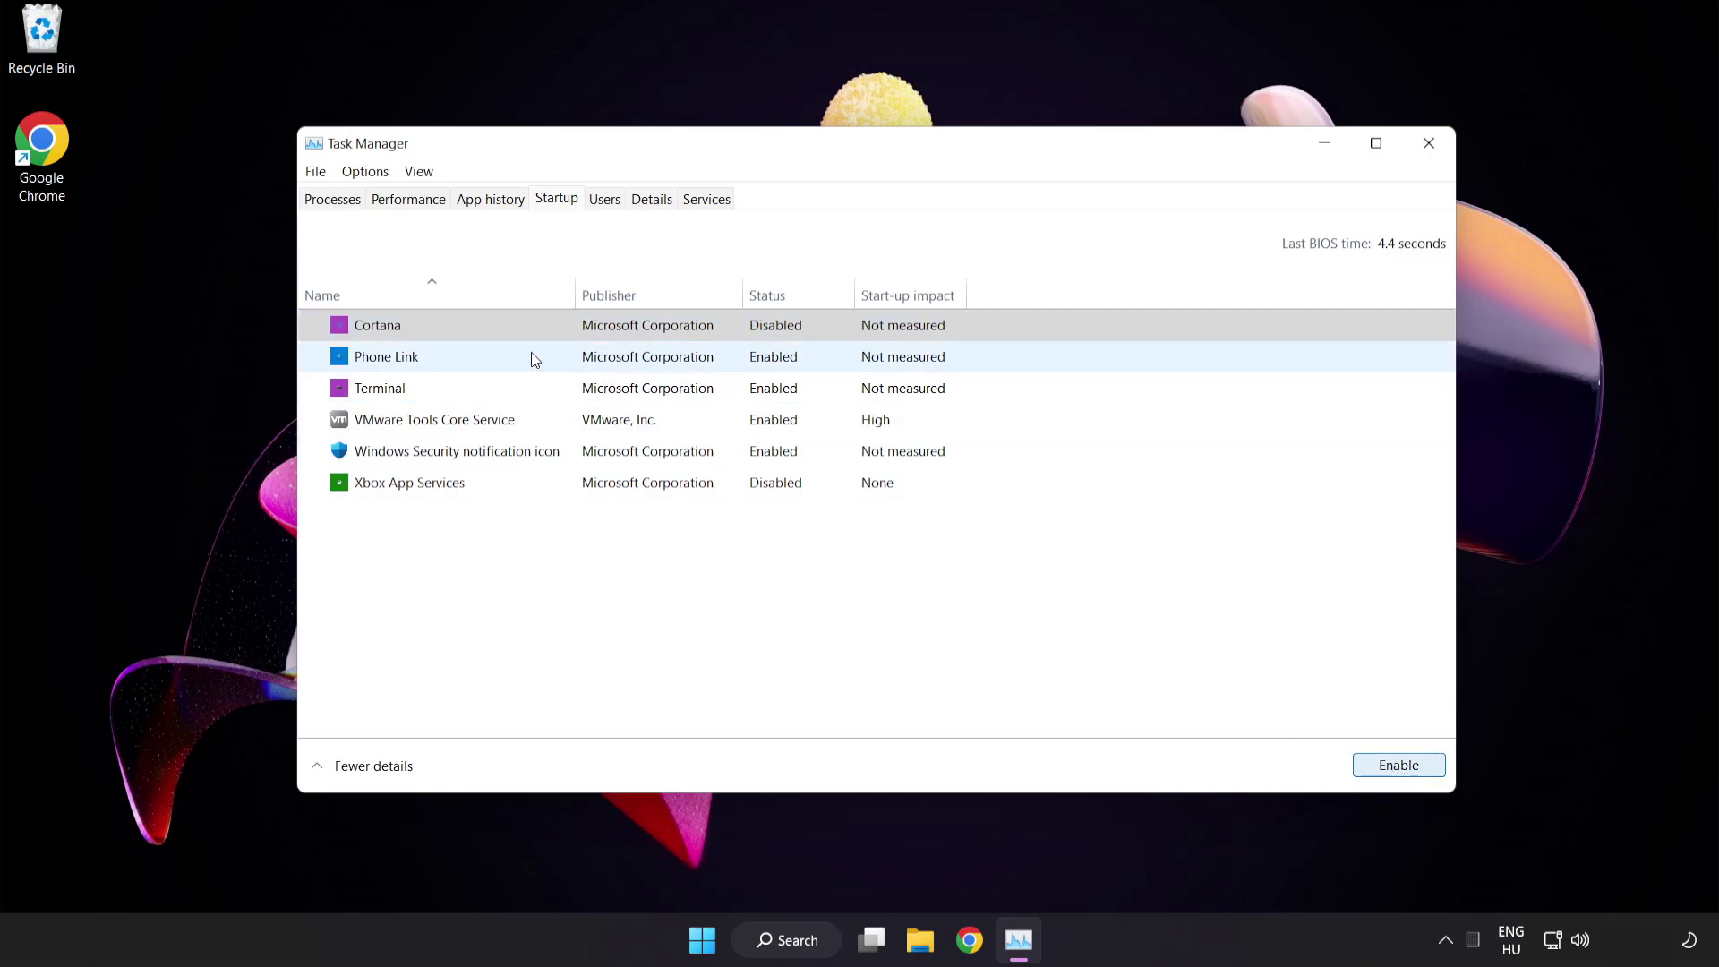
{"action": "left_click", "coordinate": [530, 354]}
{"action": "left_click", "coordinate": [1393, 771]}
{"action": "left_click", "coordinate": [544, 389]}
{"action": "left_click", "coordinate": [1399, 765]}
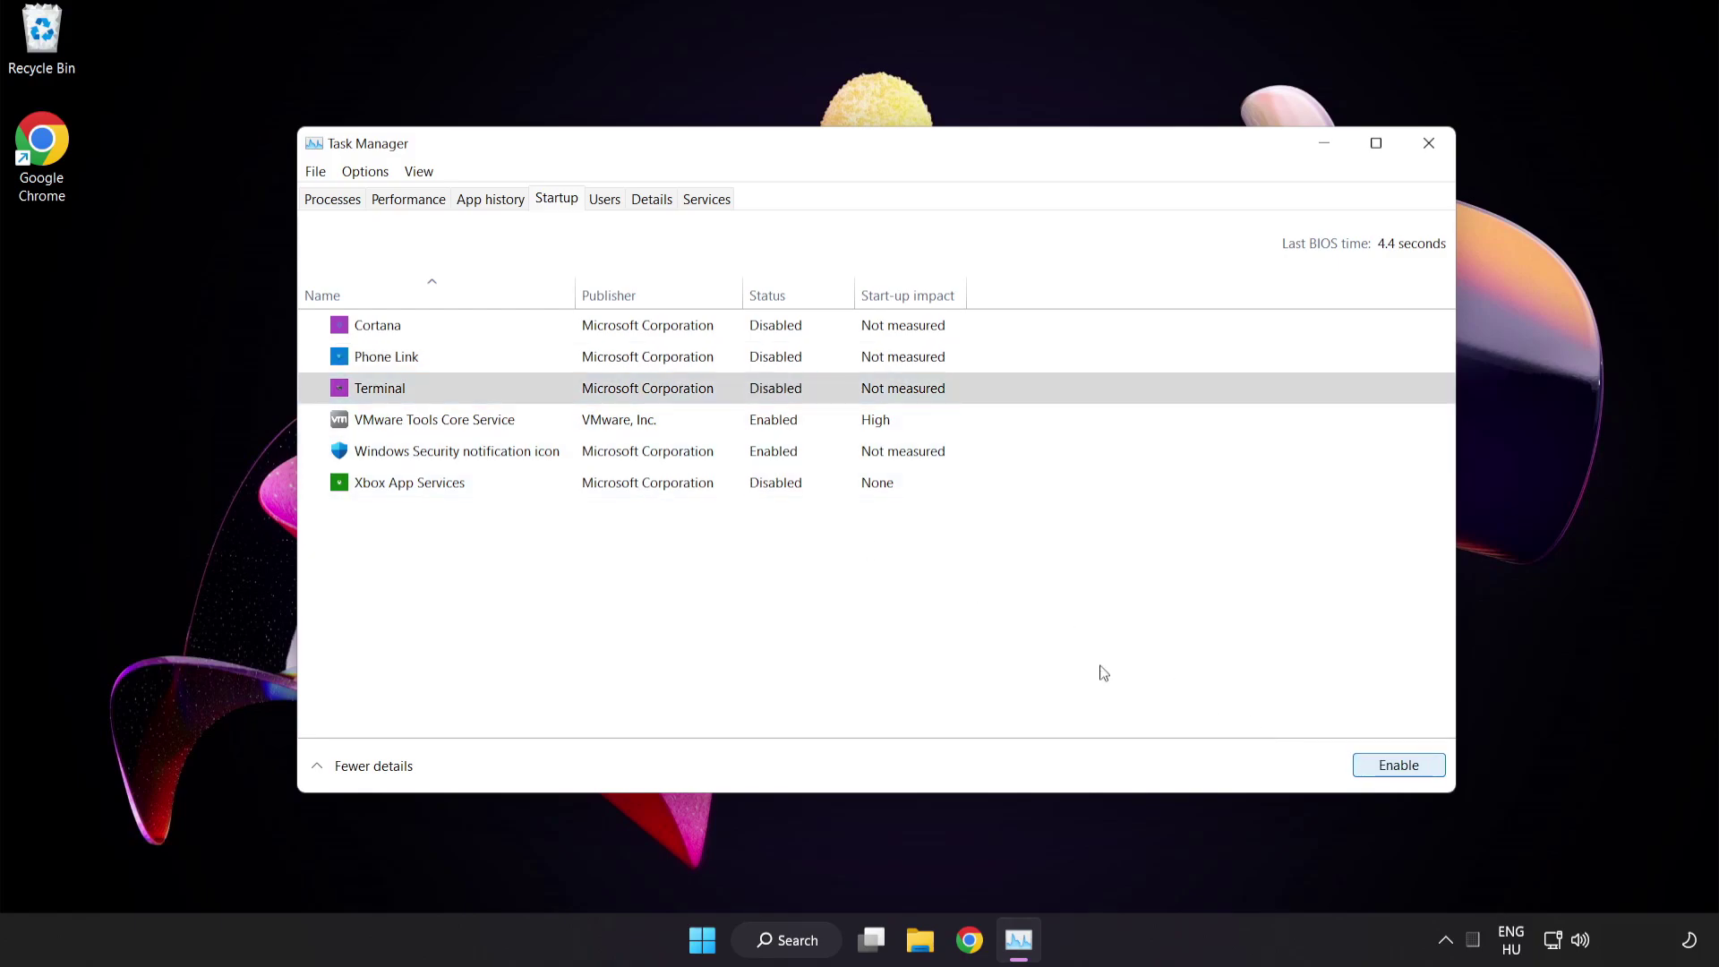
{"action": "left_click", "coordinate": [578, 451]}
{"action": "left_click", "coordinate": [1386, 768]}
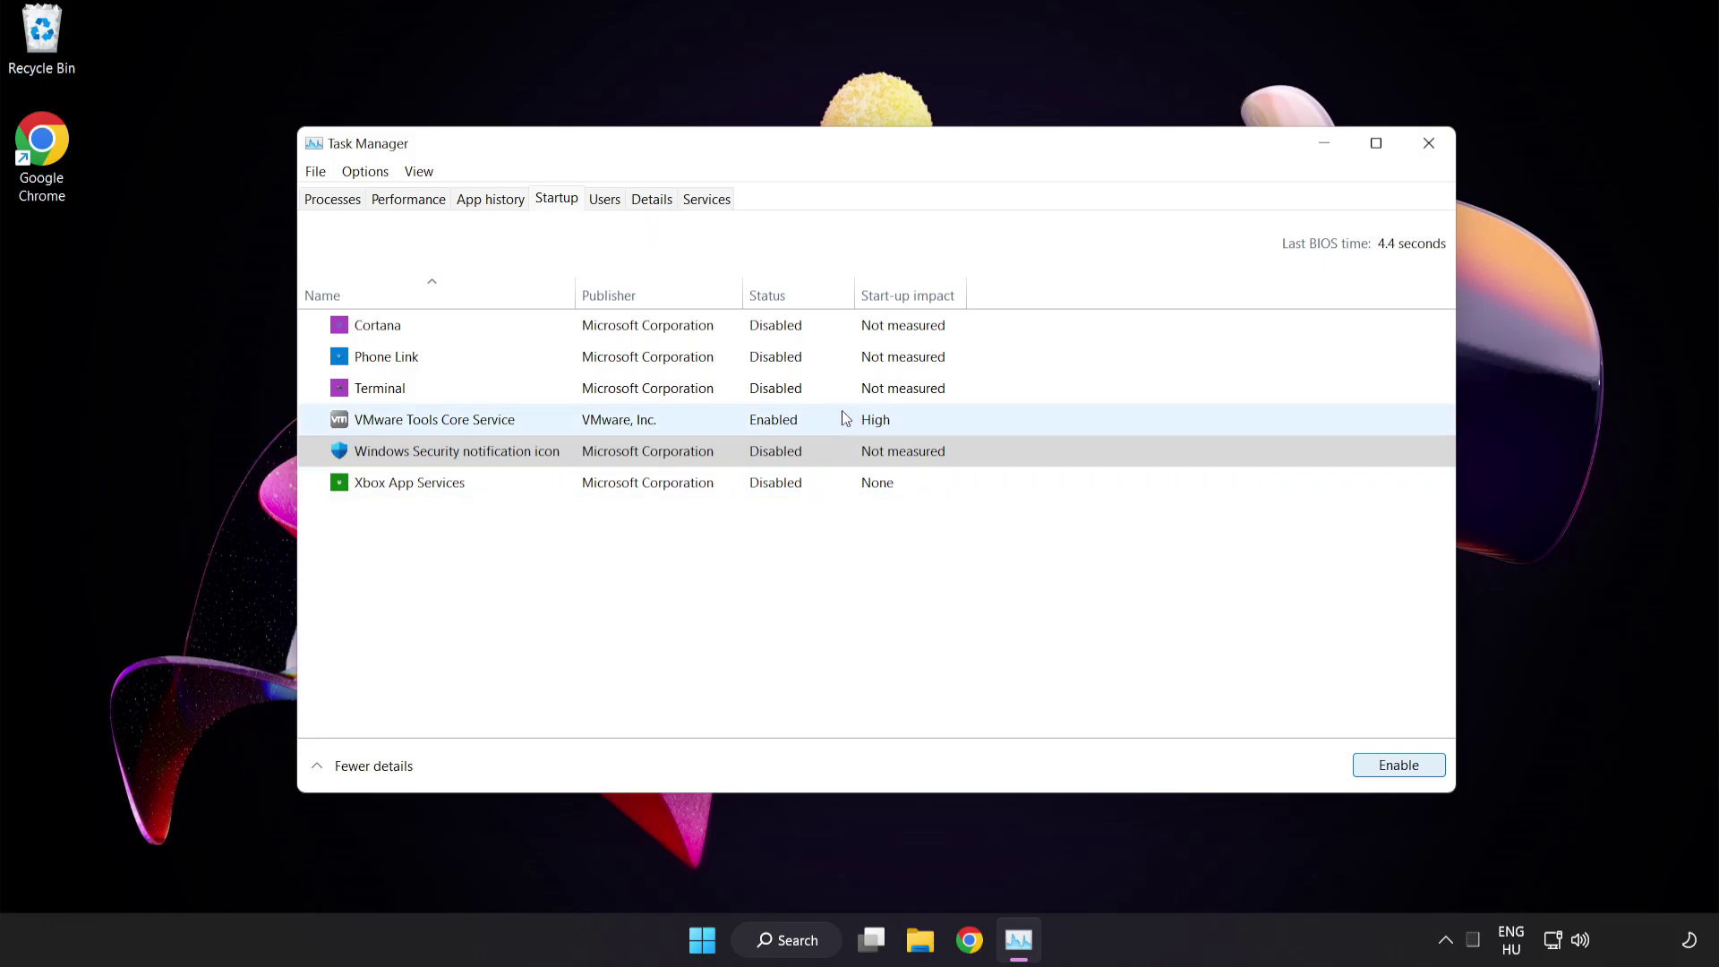
{"action": "left_click", "coordinate": [1430, 149]}
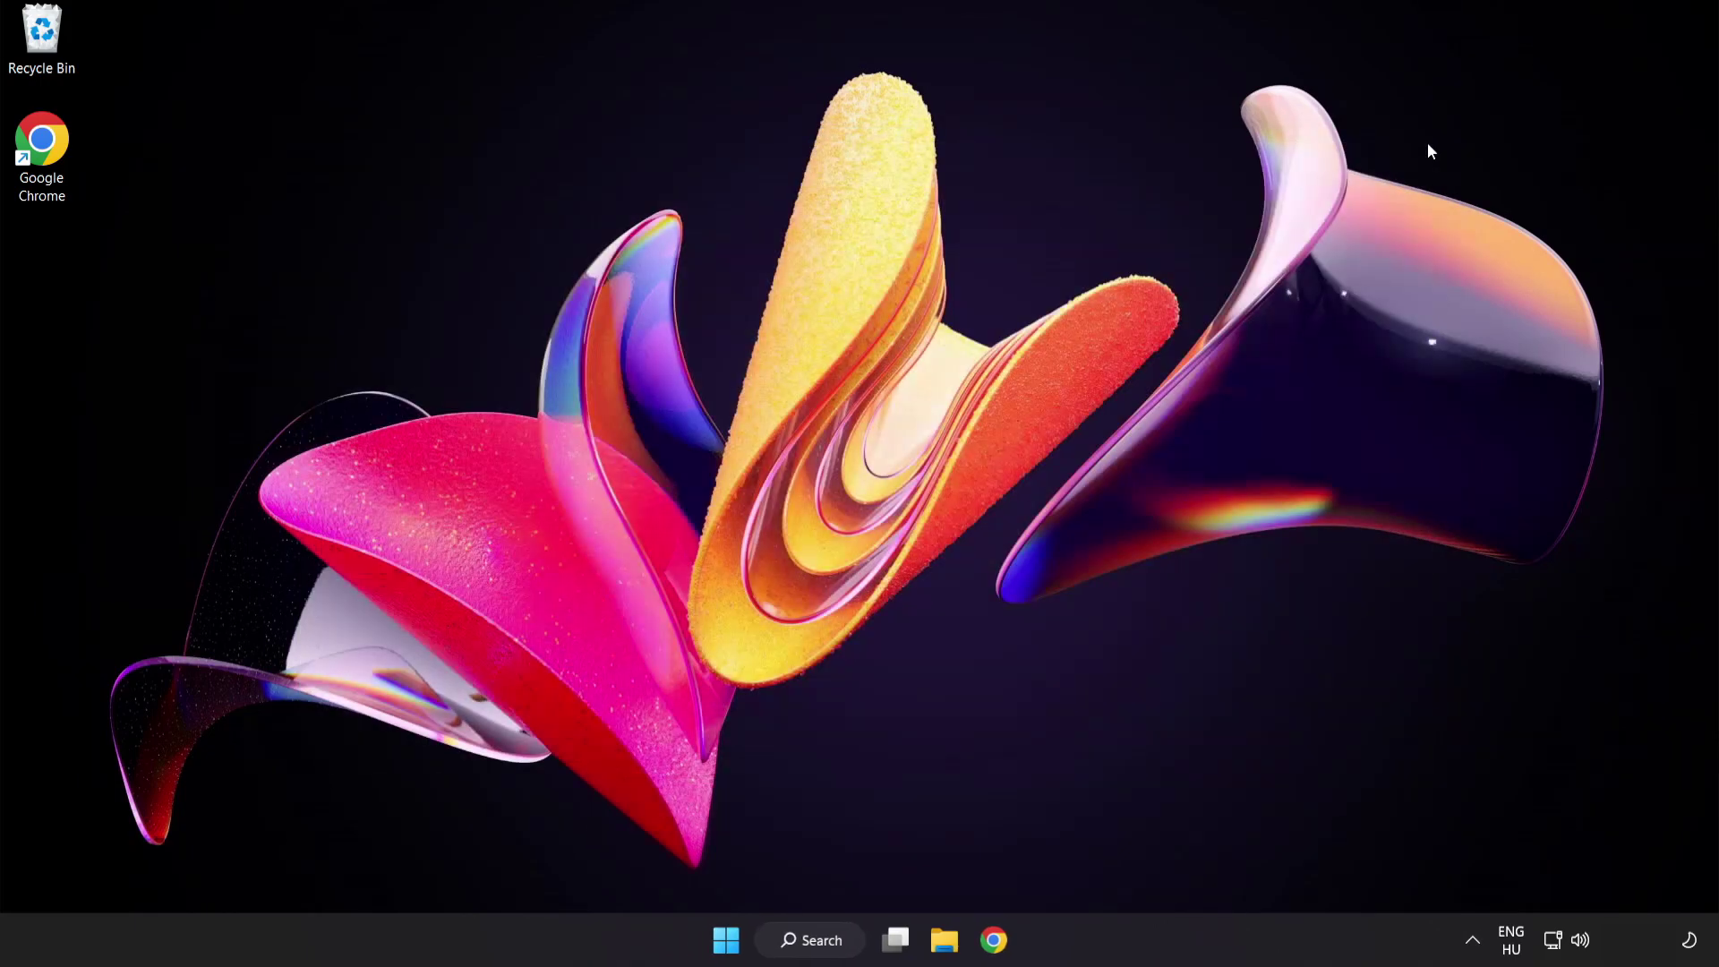
Switch to Chrome and download the English DirectX End-User Runtime Web Installer from the Microsoft Download Center page
{"action": "left_click", "coordinate": [992, 940]}
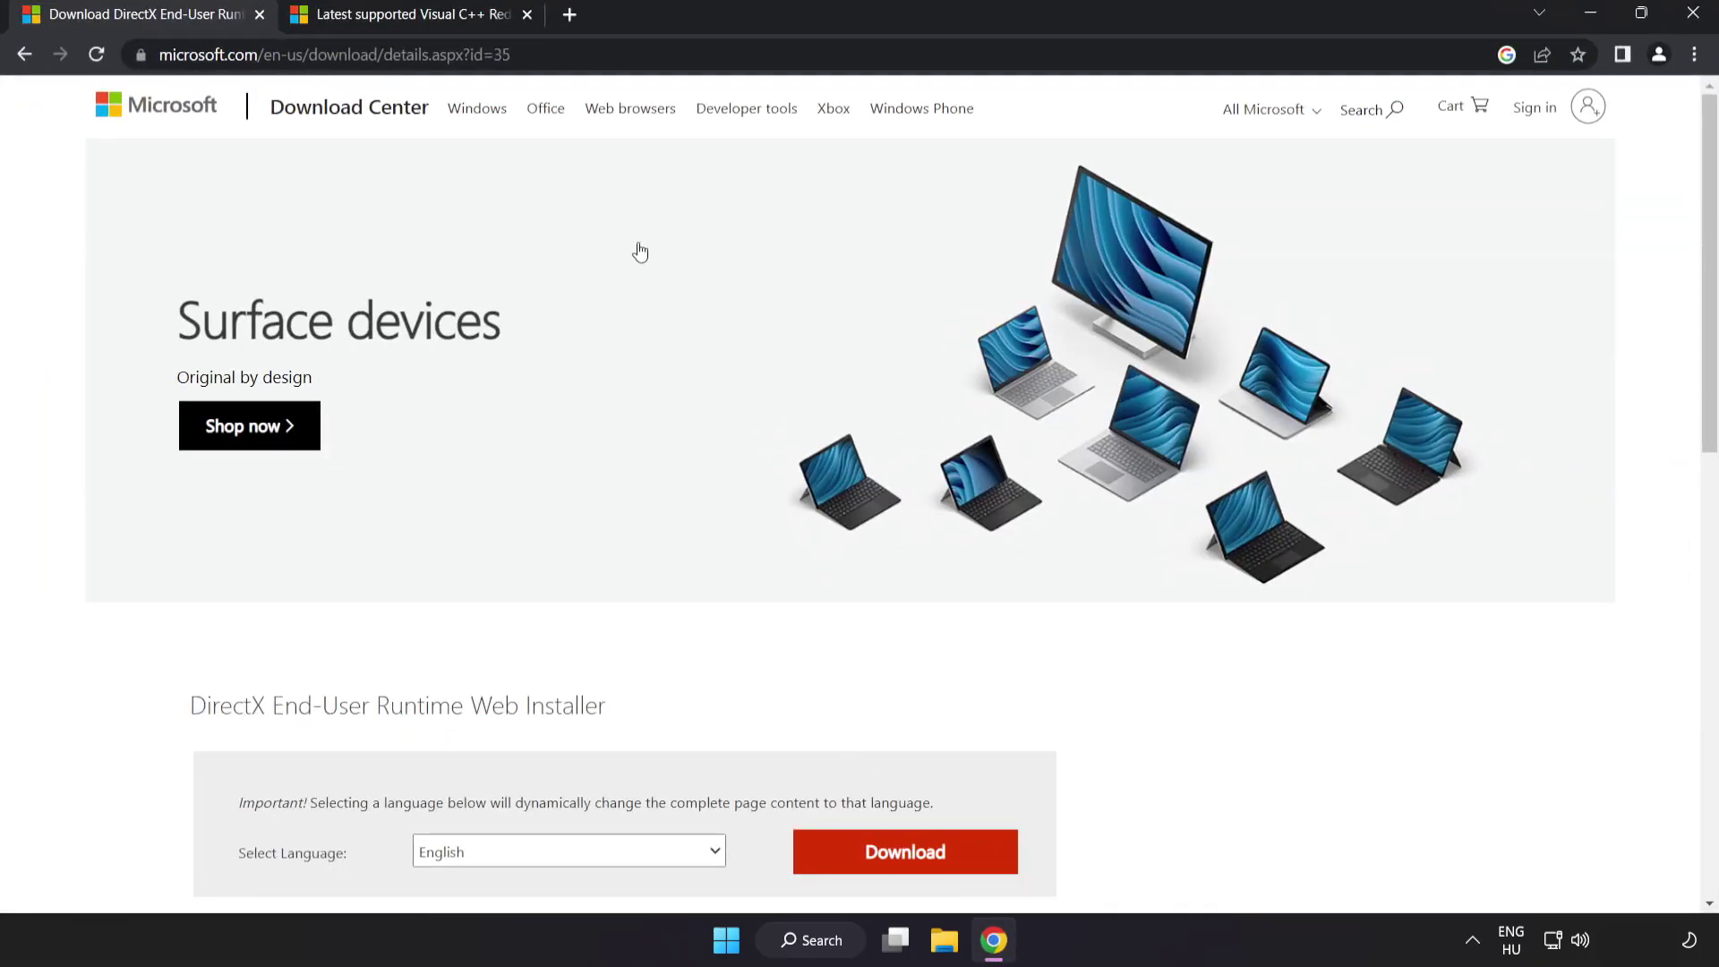
{"action": "left_click", "coordinate": [692, 46]}
{"action": "left_click", "coordinate": [693, 46]}
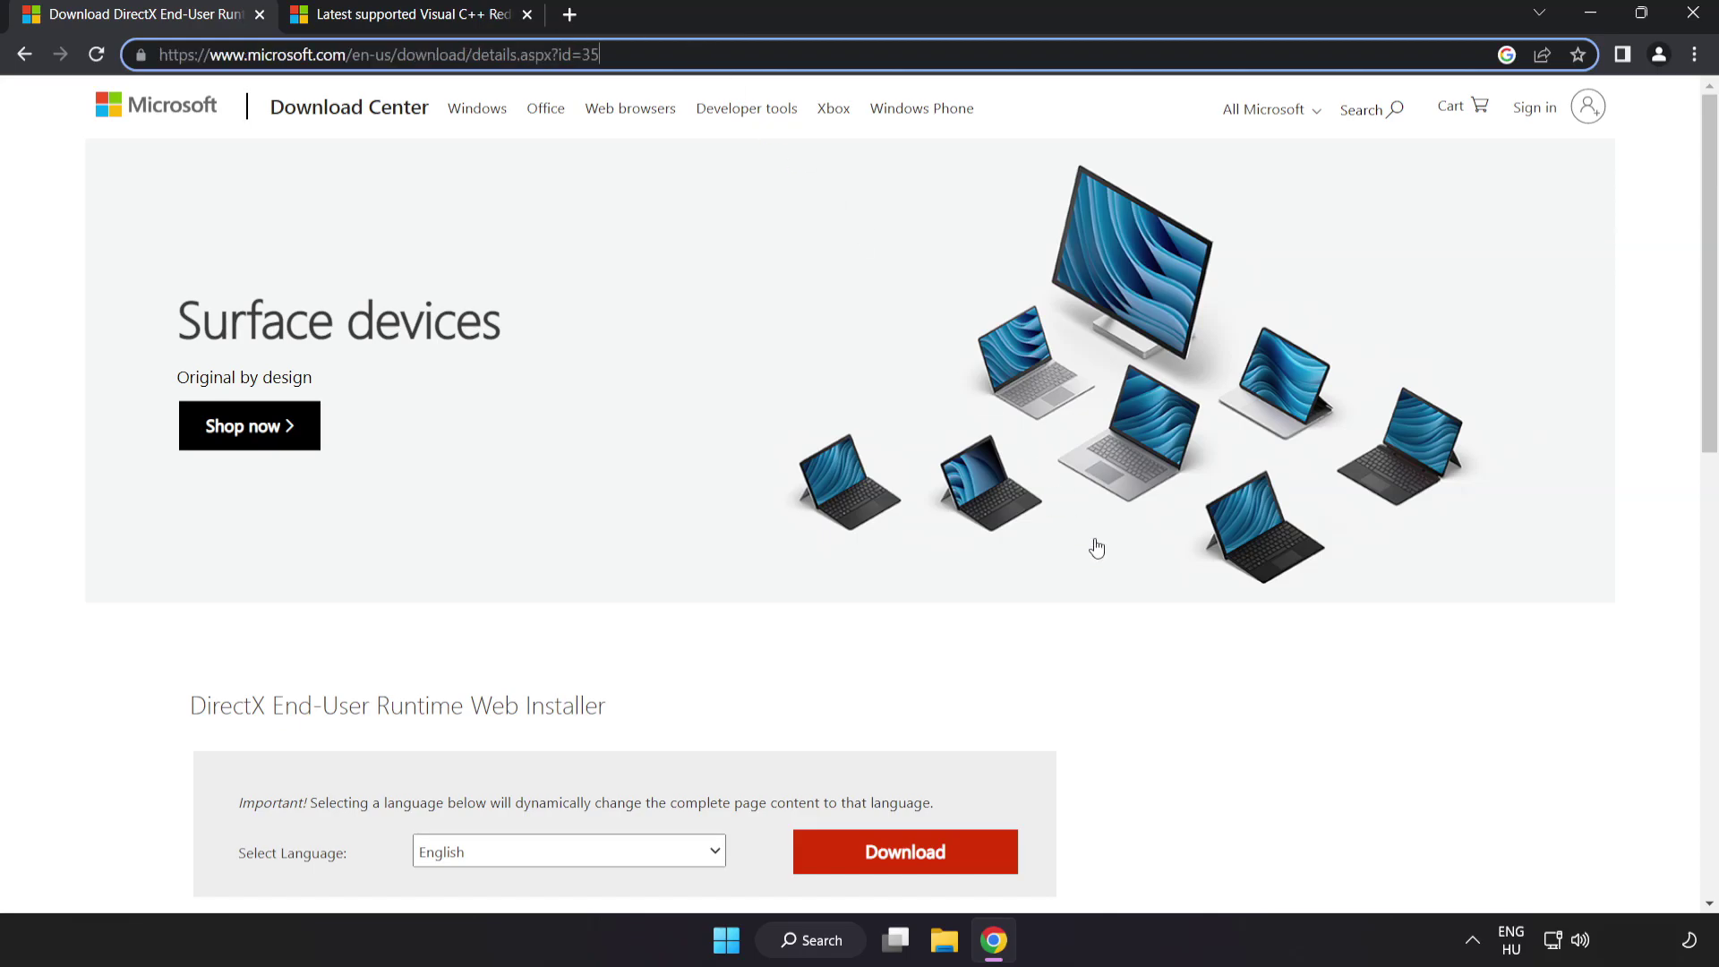
{"action": "left_click", "coordinate": [978, 573]}
{"action": "scroll", "coordinate": [978, 572], "scroll_direction": "down", "scroll_amount": 3}
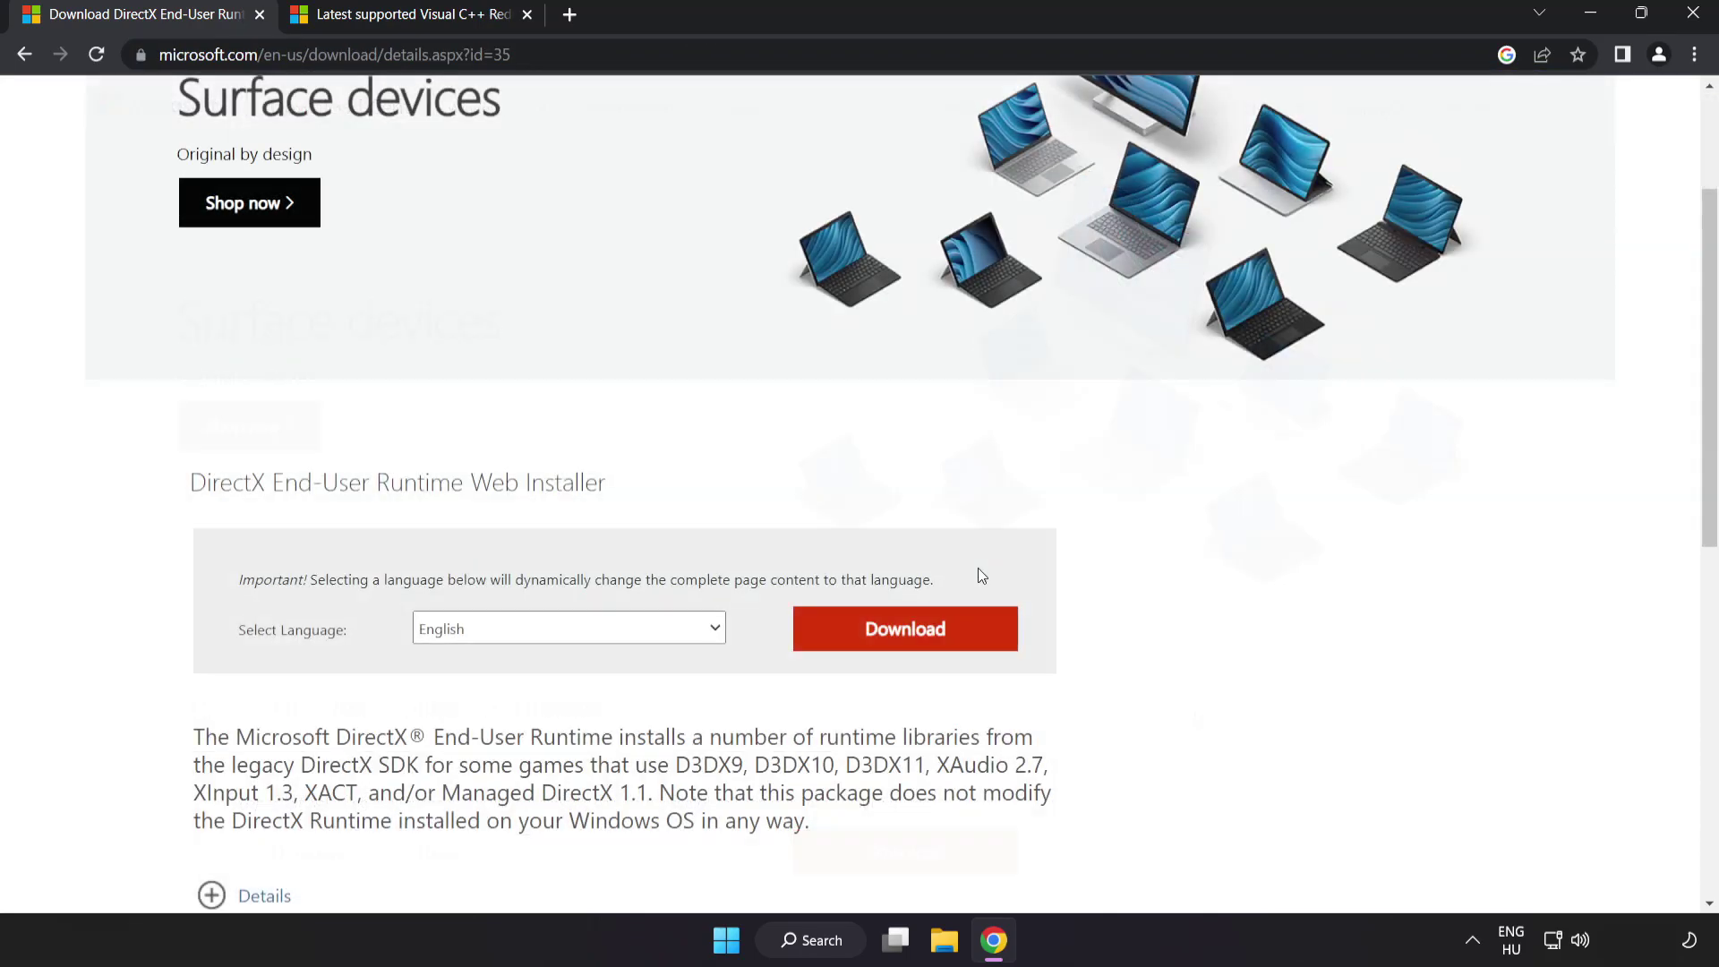
{"action": "left_click", "coordinate": [927, 646]}
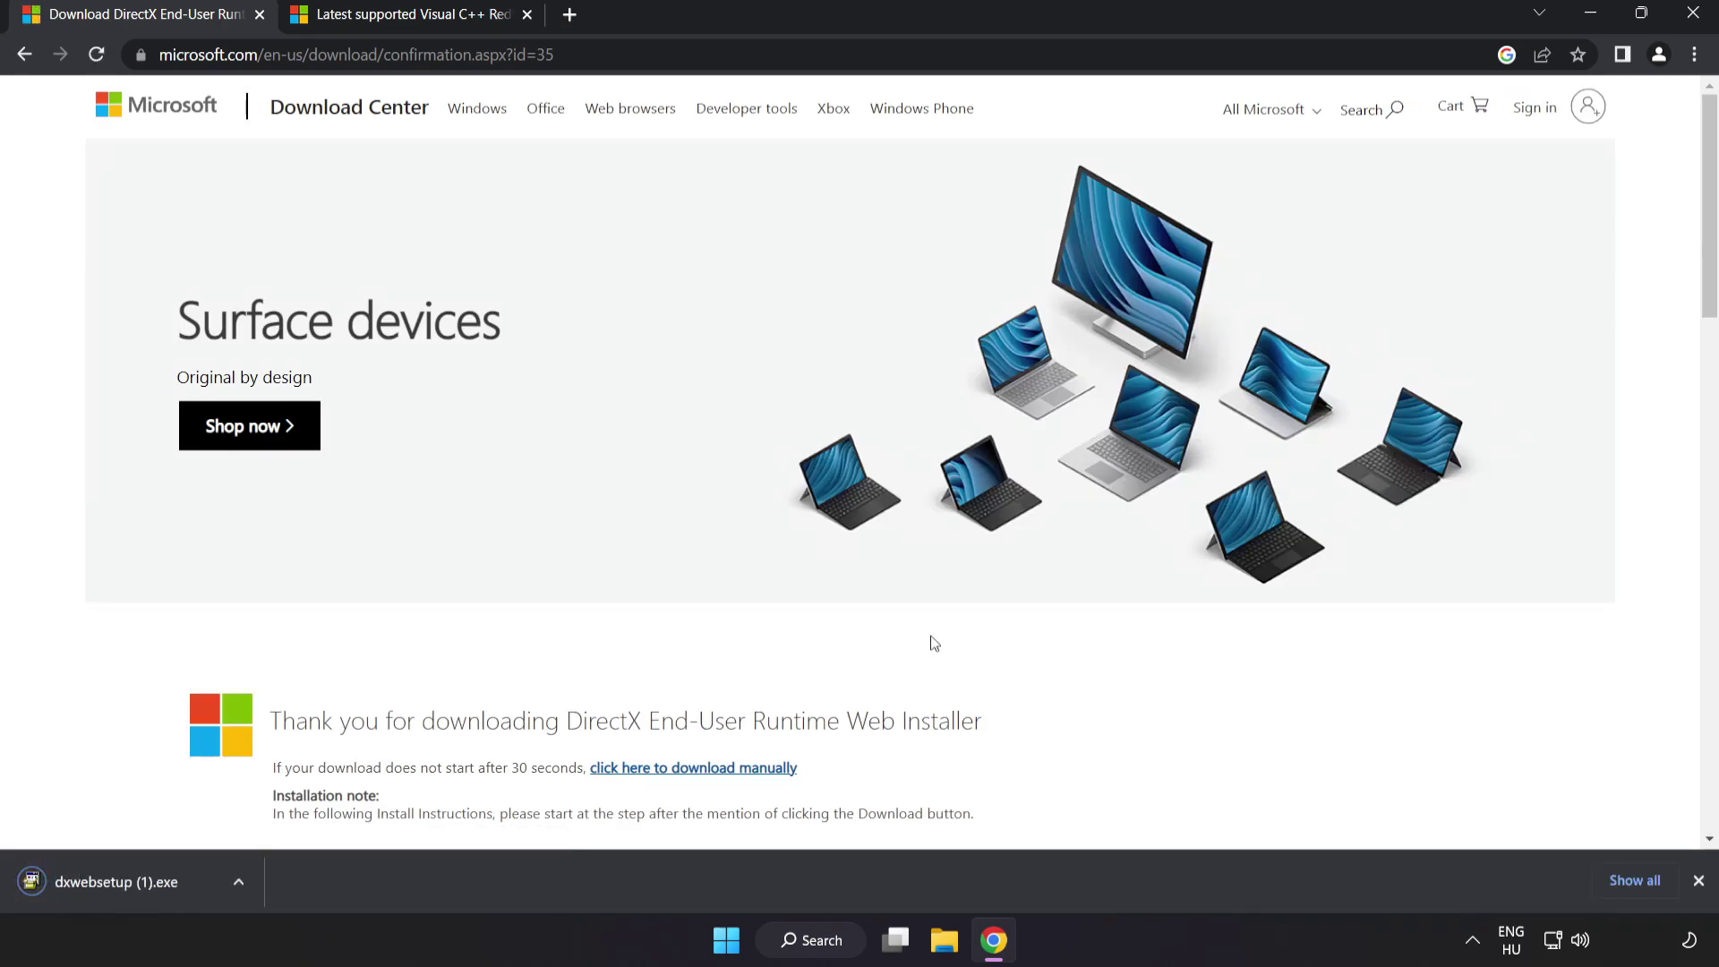
Run the downloaded DirectX setup to the end, accepting the agreement and declining the Bing Bar, and close the DirectX download page
{"action": "left_click", "coordinate": [144, 883]}
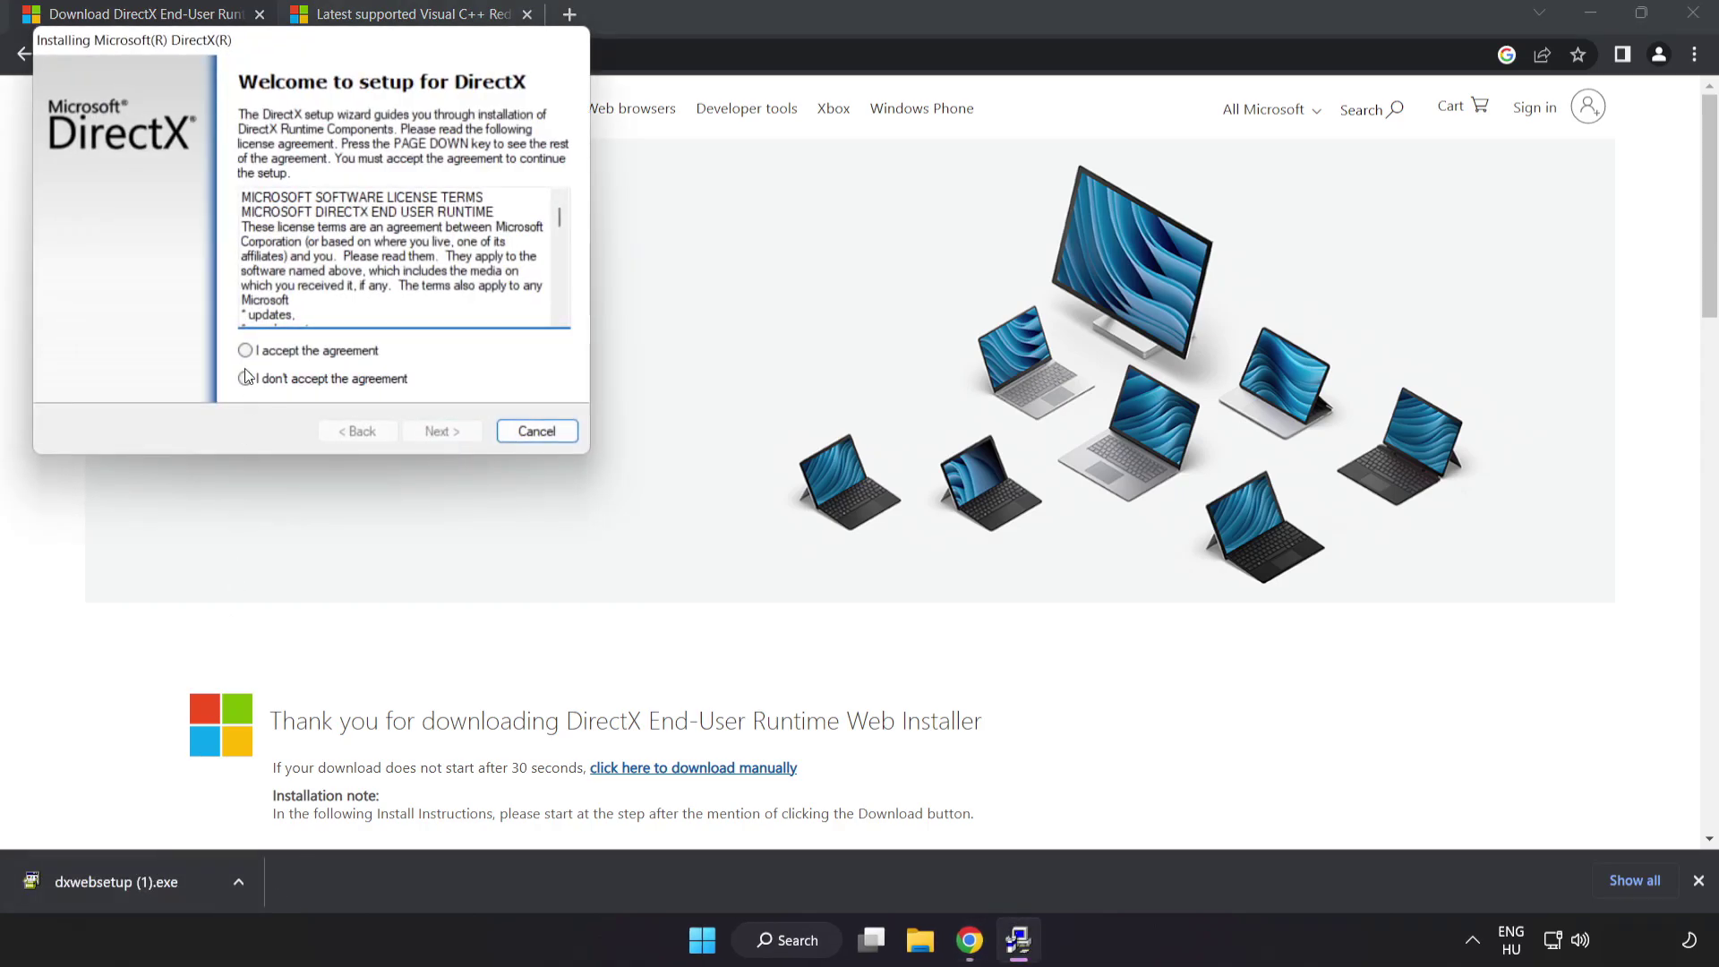
{"action": "left_click_drag", "start_coordinate": [260, 44], "coordinate": [781, 219]}
{"action": "left_click_drag", "start_coordinate": [1086, 414], "coordinate": [1094, 492]}
{"action": "left_click", "coordinate": [804, 539]}
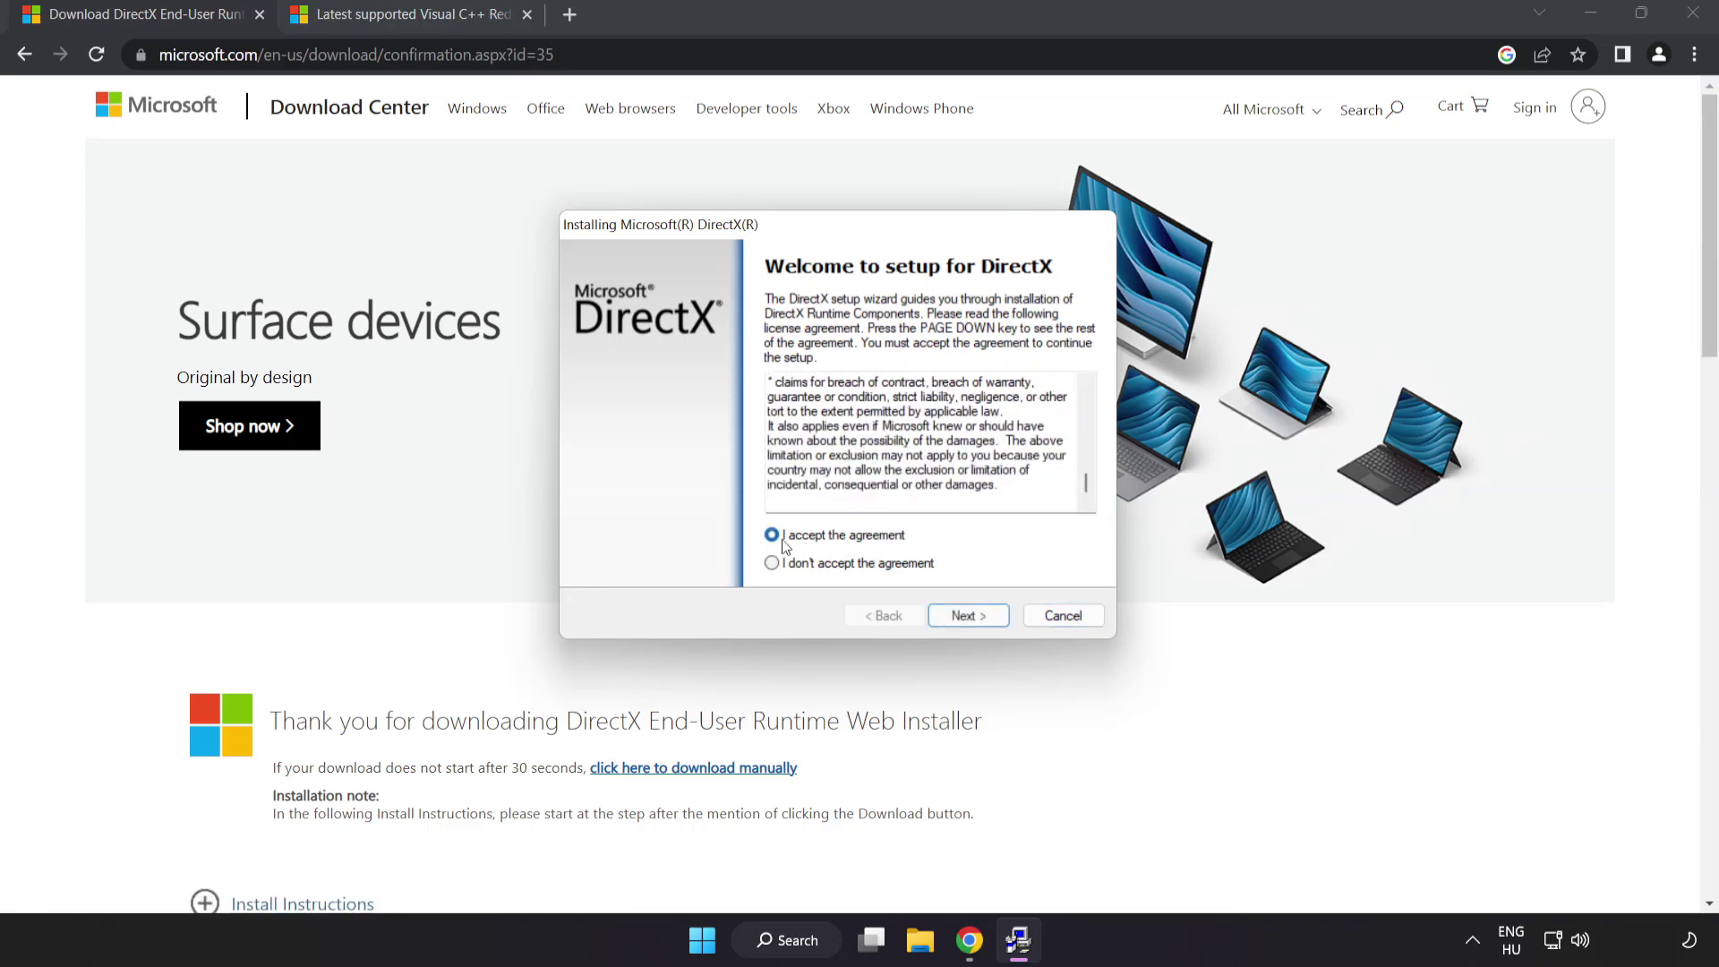
{"action": "left_click", "coordinate": [971, 617]}
{"action": "left_click", "coordinate": [759, 458]}
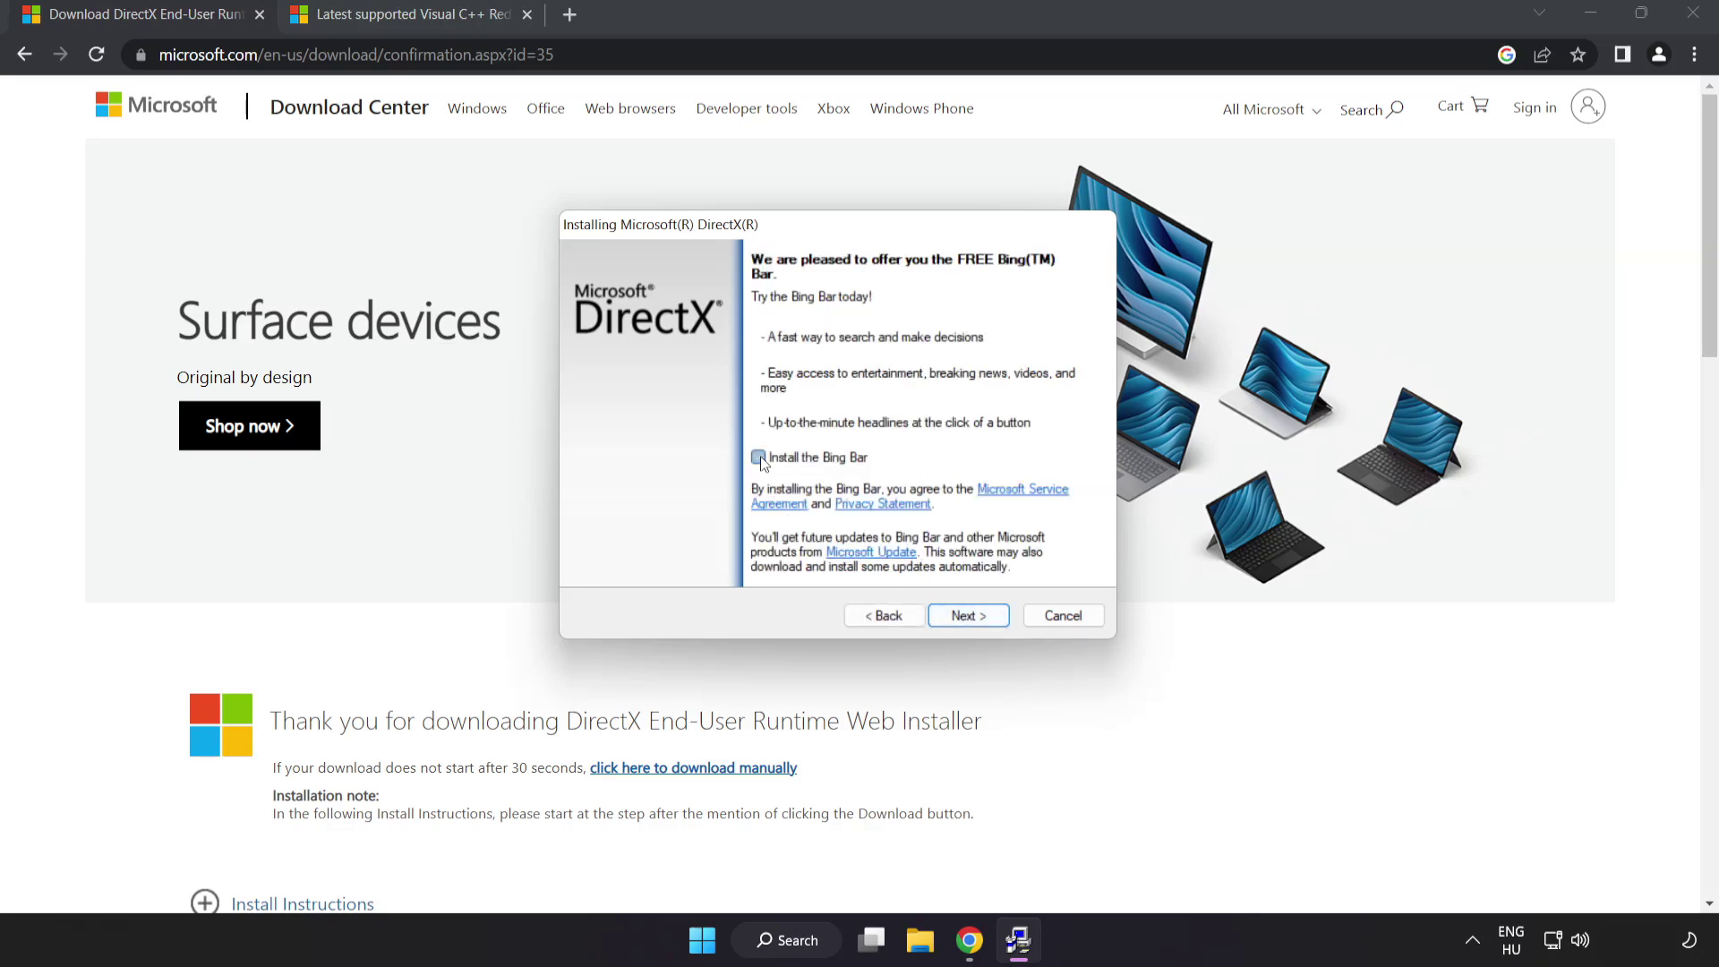
{"action": "left_click", "coordinate": [974, 616]}
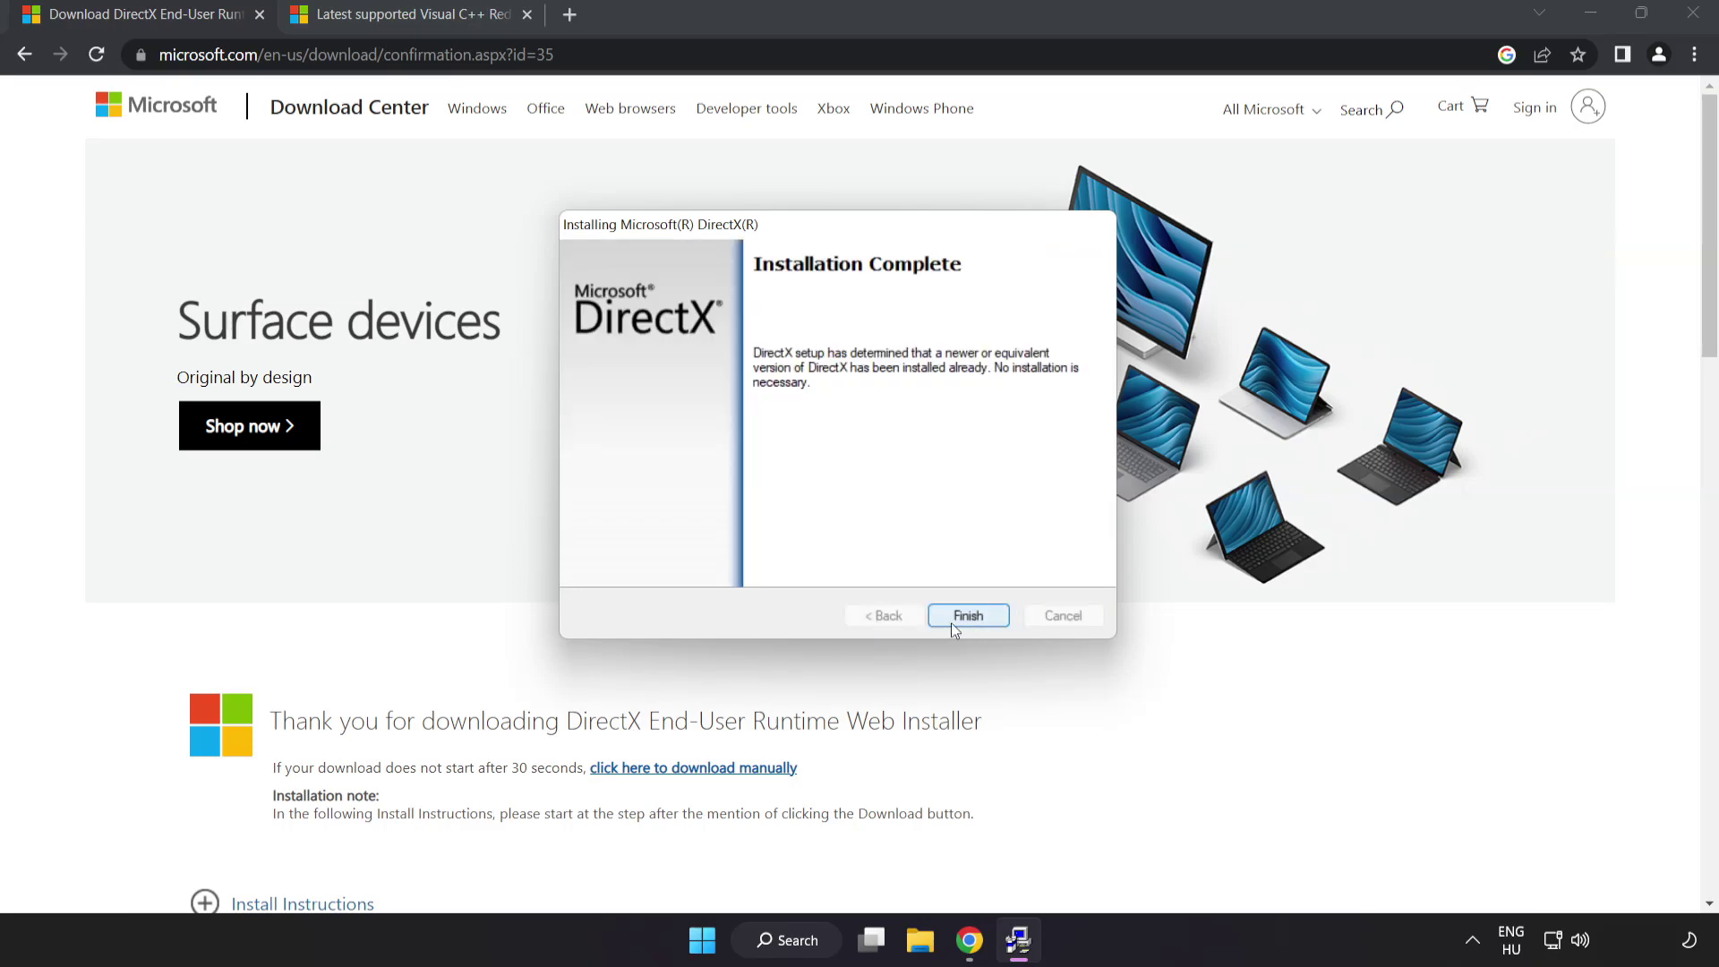
{"action": "left_click", "coordinate": [969, 621]}
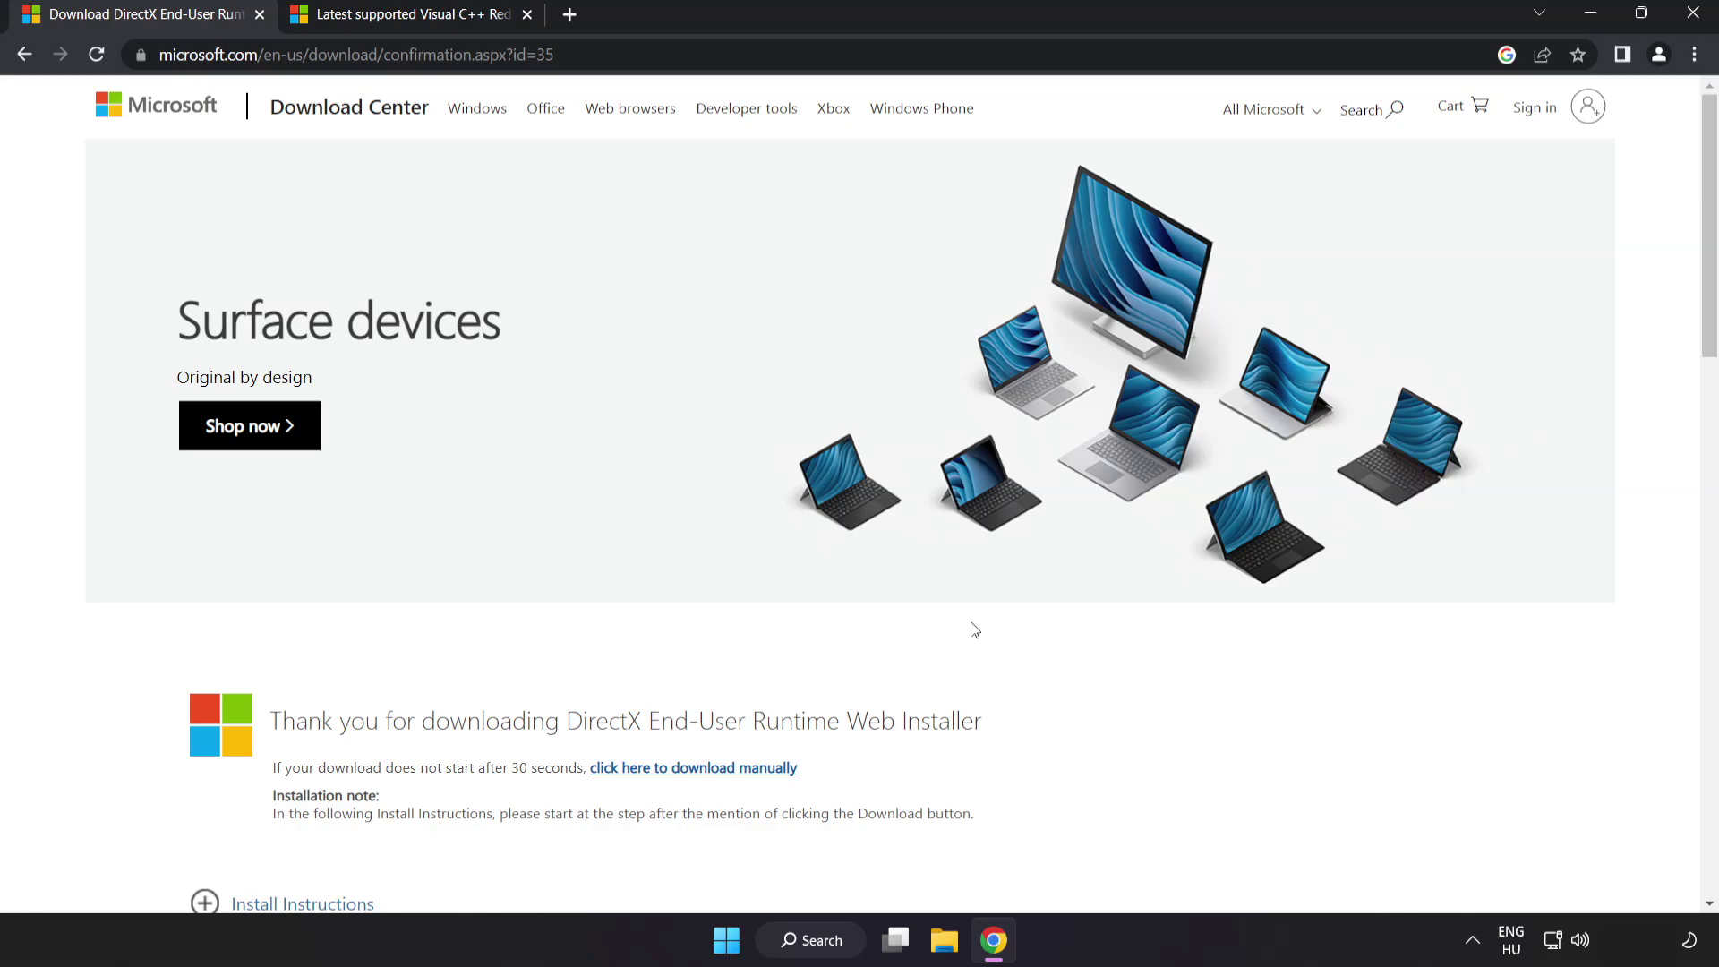
{"action": "left_click", "coordinate": [260, 15]}
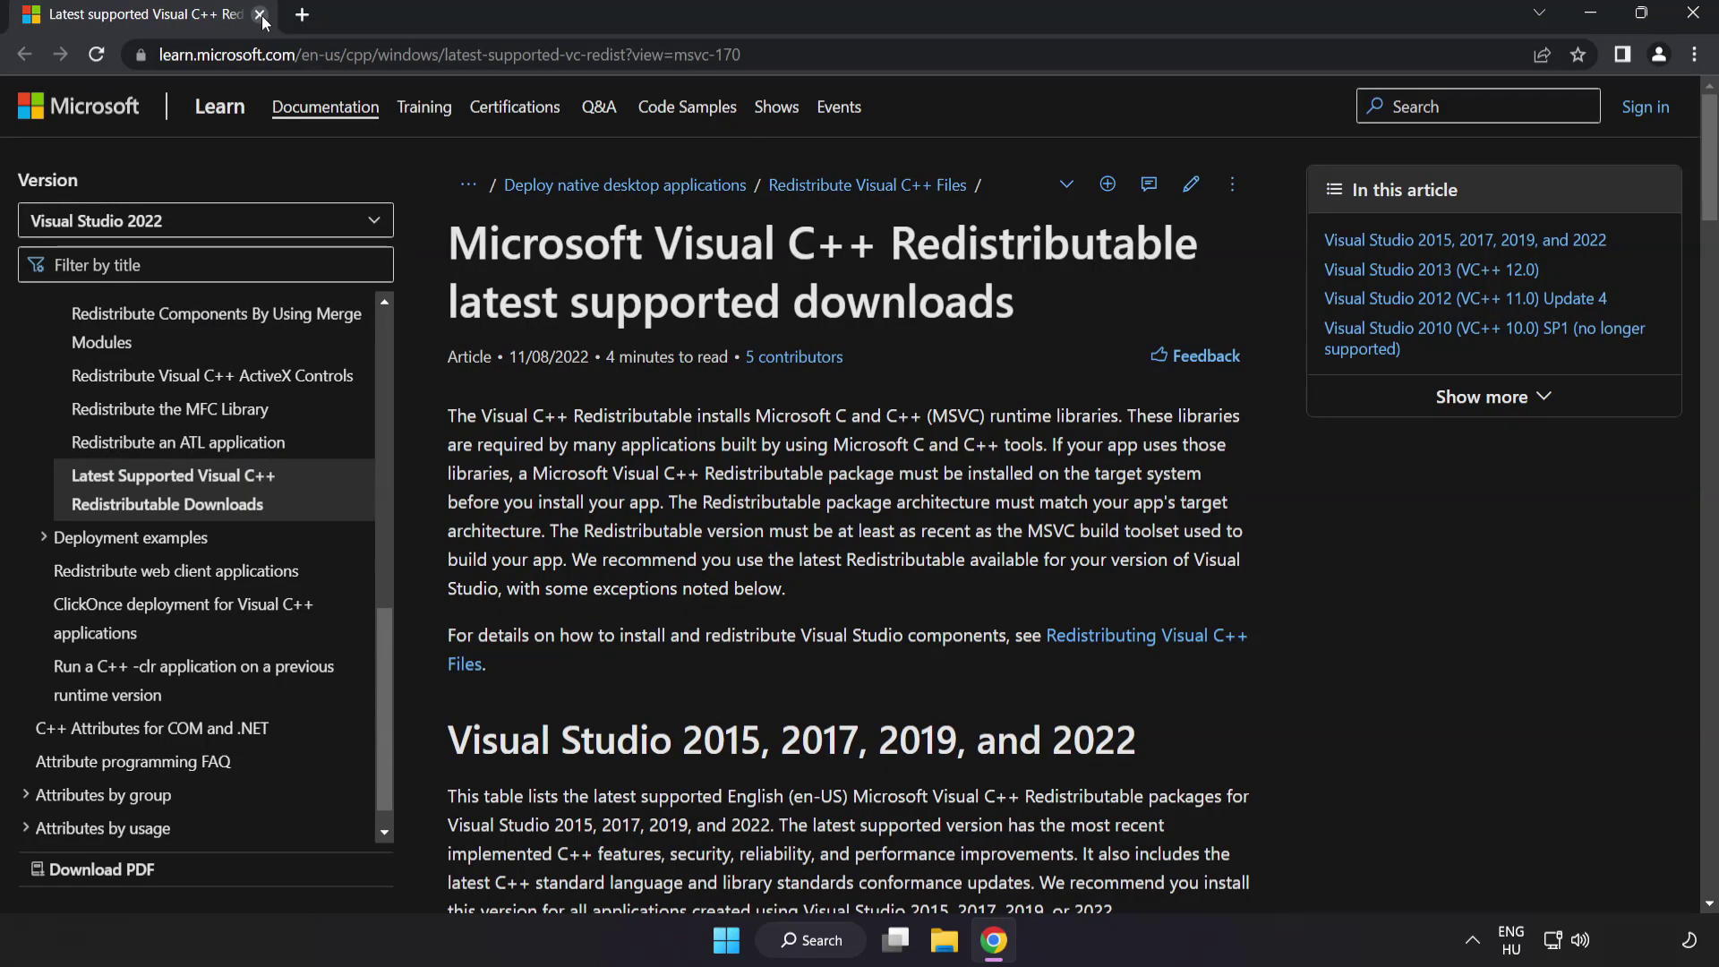
Download the ARM64, X86 and X64 Visual C++ Redistributable installers listed for Visual Studio 2015, 2017, 2019, and 2022
{"action": "left_click", "coordinate": [598, 54]}
{"action": "key", "text": "End"}
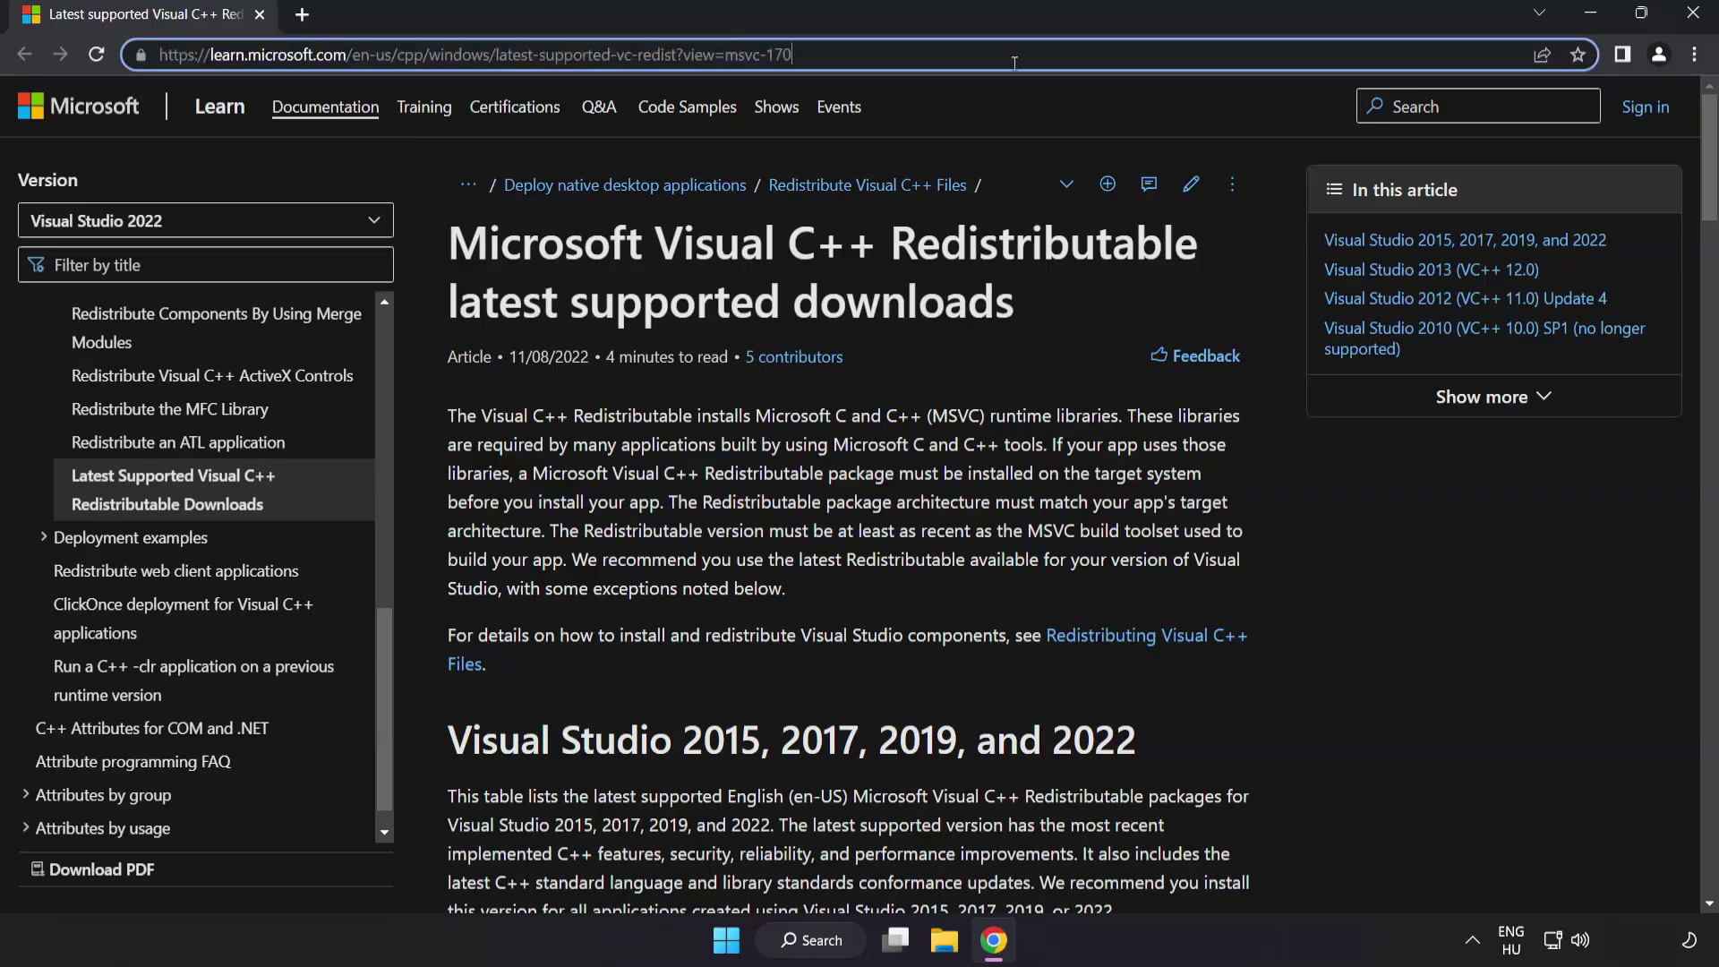
{"action": "left_click", "coordinate": [859, 265]}
{"action": "left_click_drag", "start_coordinate": [1692, 172], "coordinate": [1700, 284]}
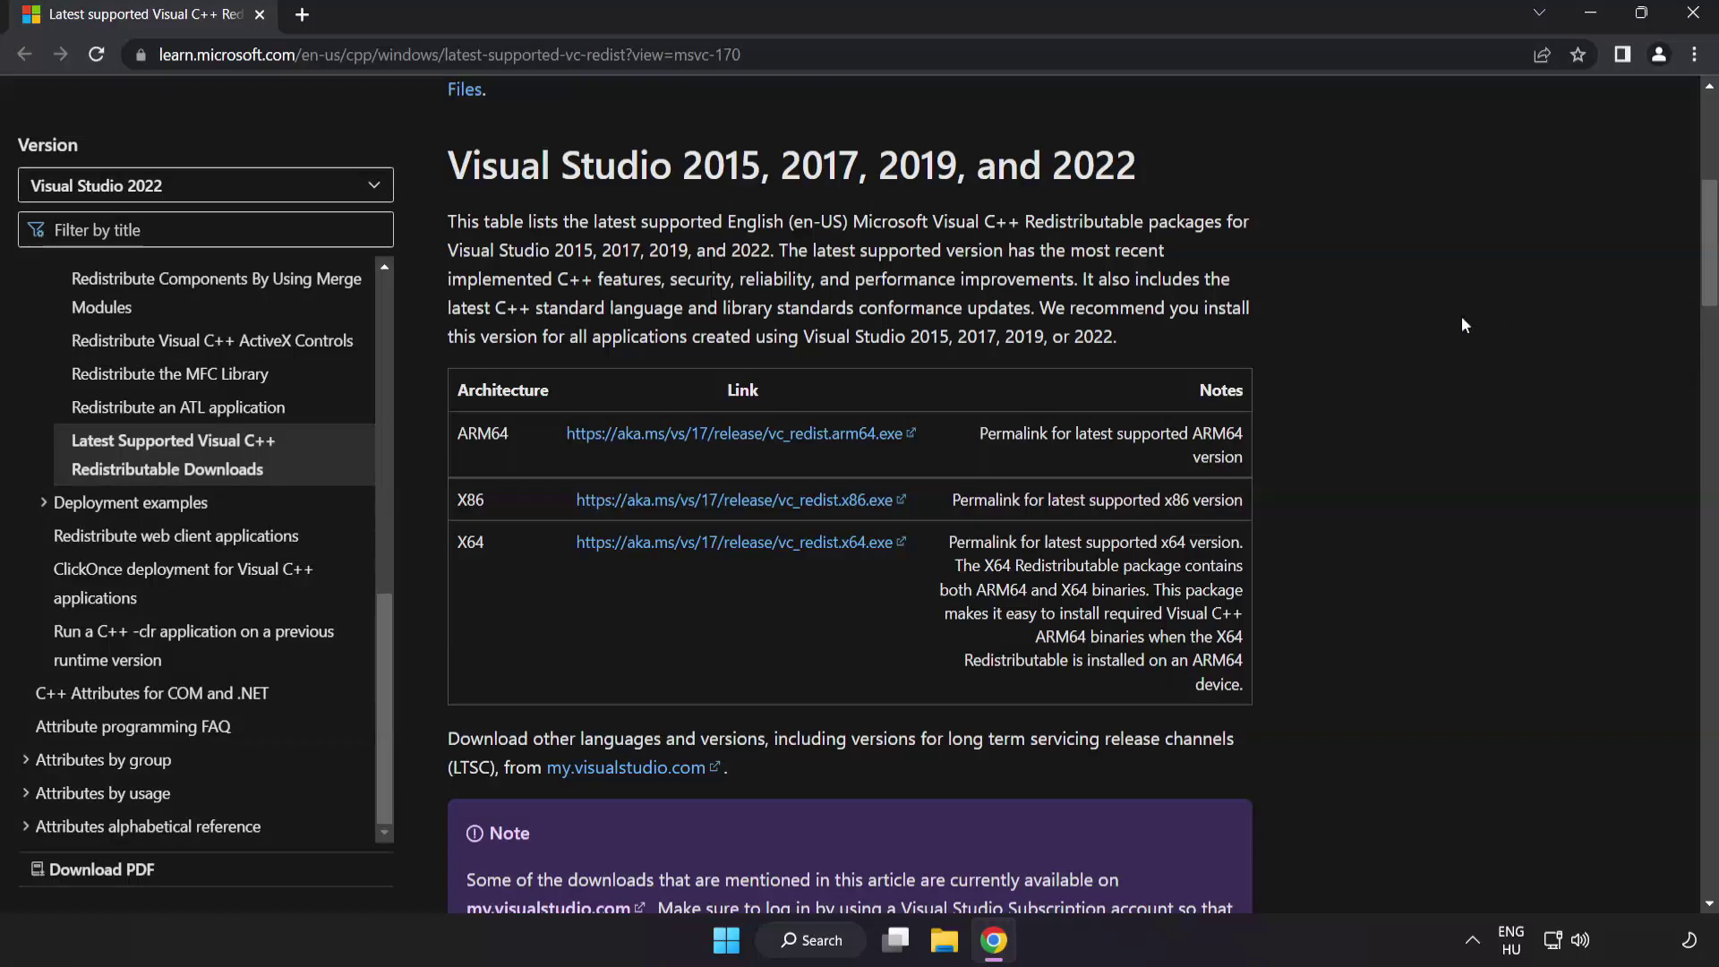
{"action": "left_click", "coordinate": [716, 436]}
{"action": "left_click", "coordinate": [734, 499]}
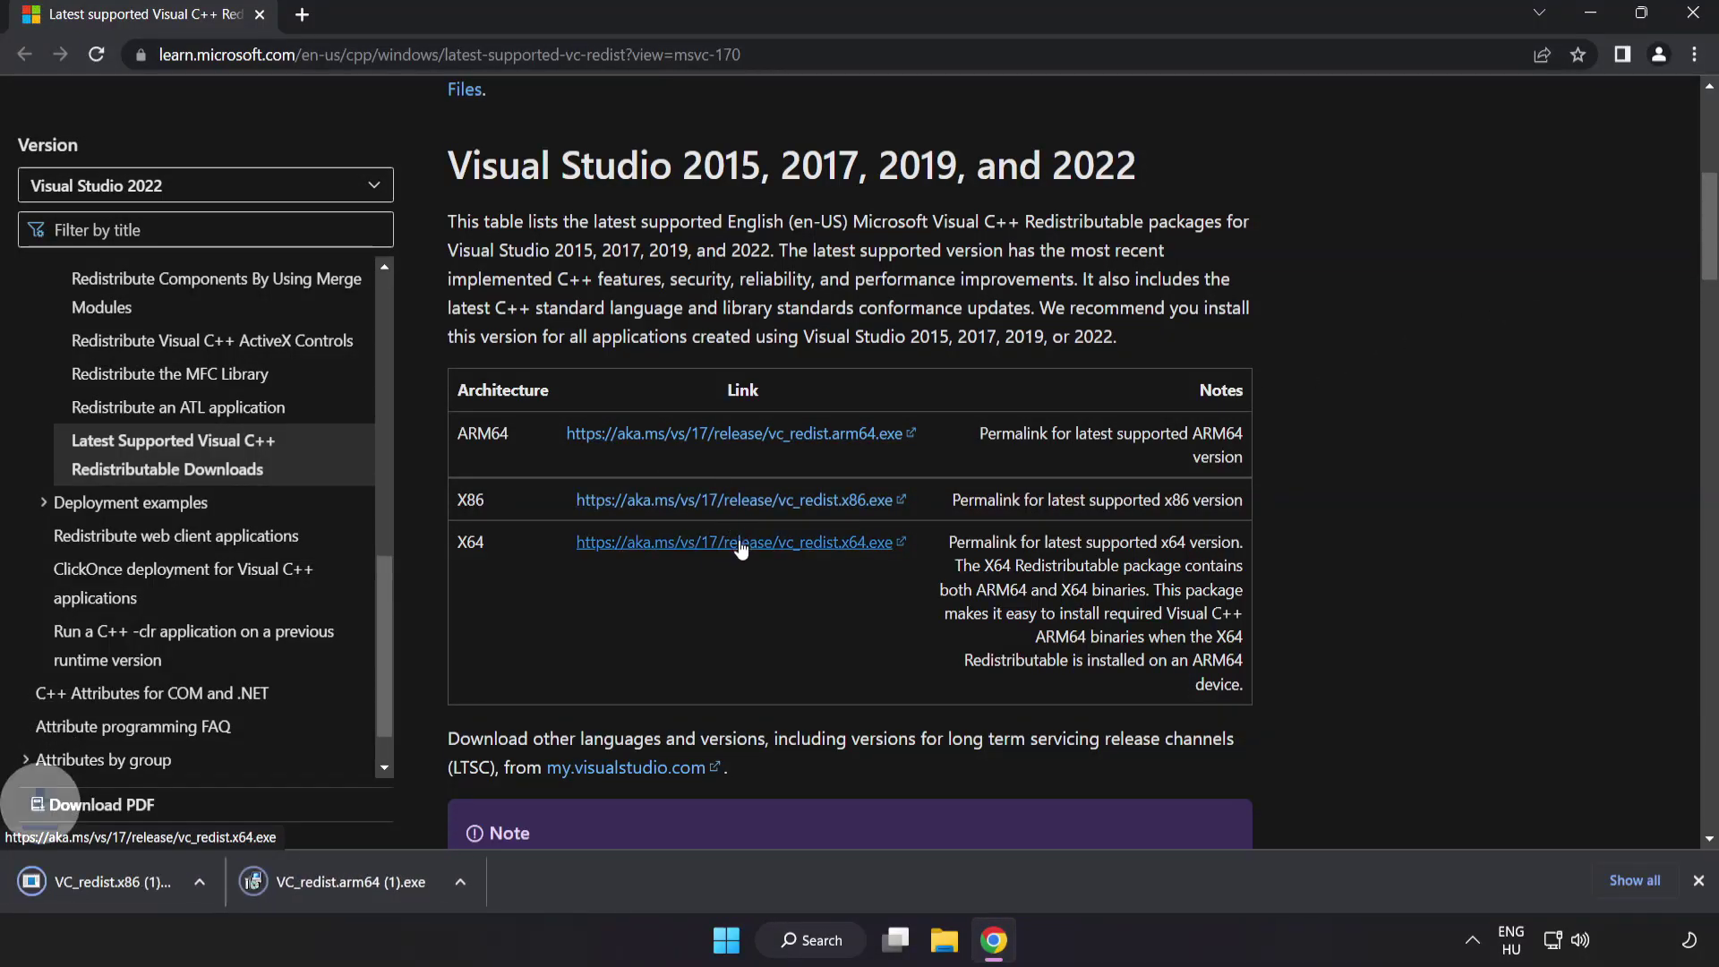
{"action": "left_click", "coordinate": [742, 552]}
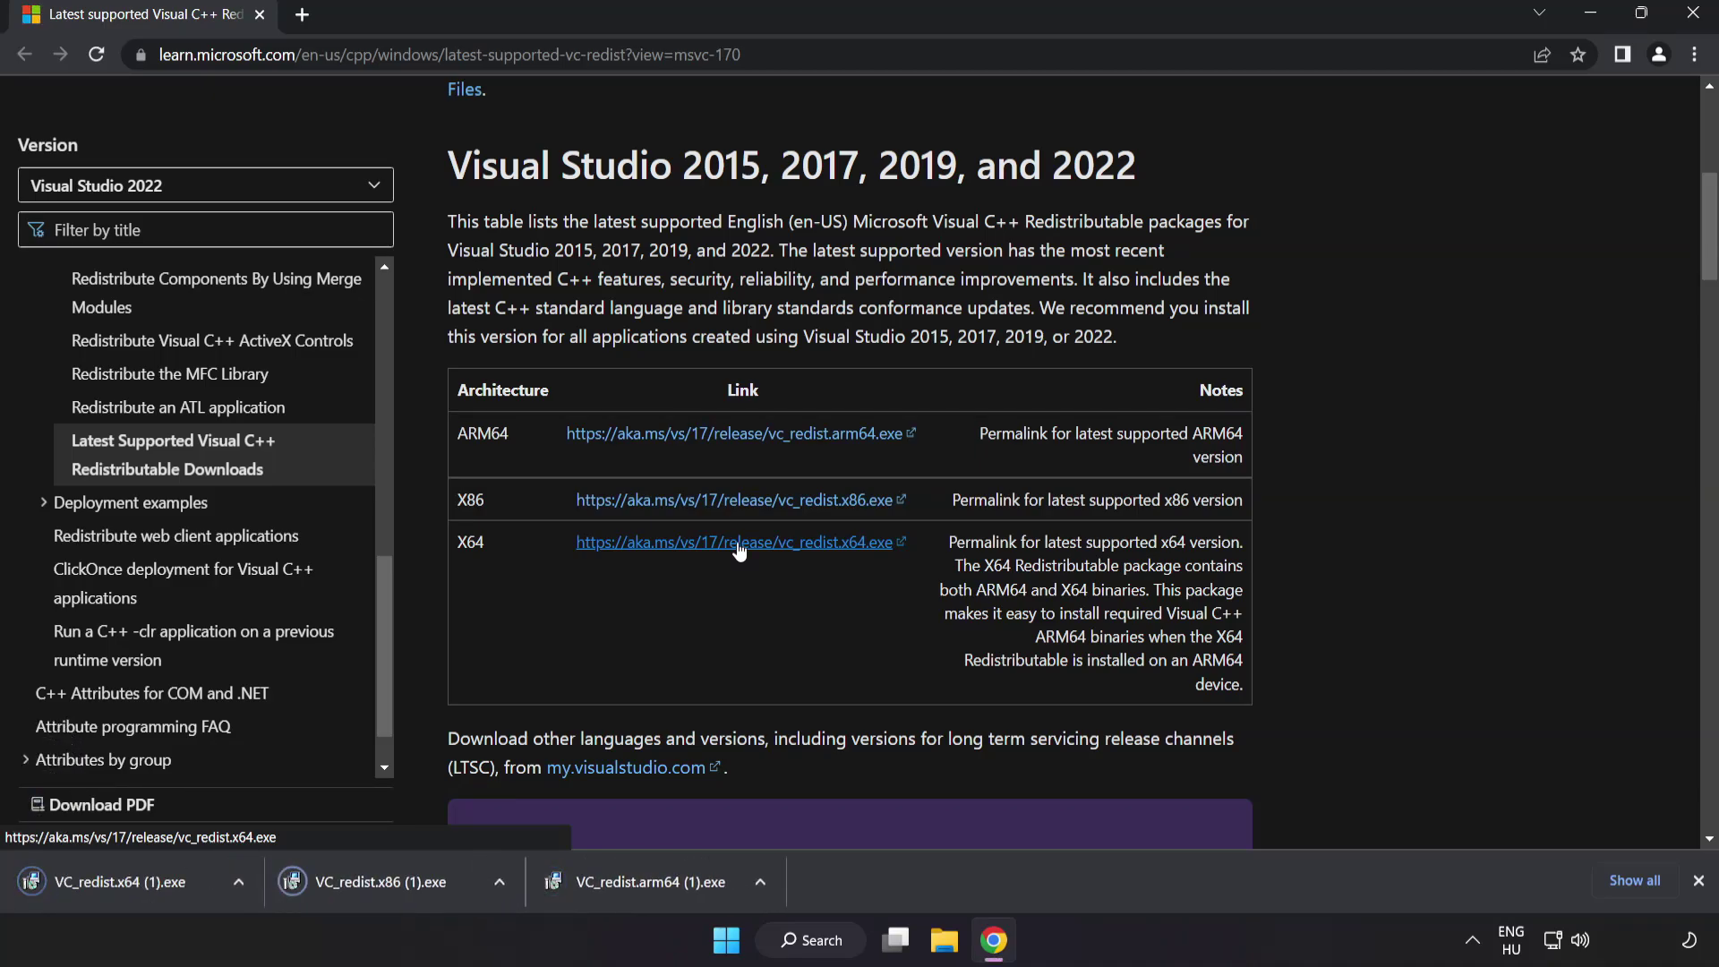
Try to install the downloaded Visual C++ 2022 Redistributable (Arm64), agreeing to the license terms, and close its setup
{"action": "left_click", "coordinate": [646, 884]}
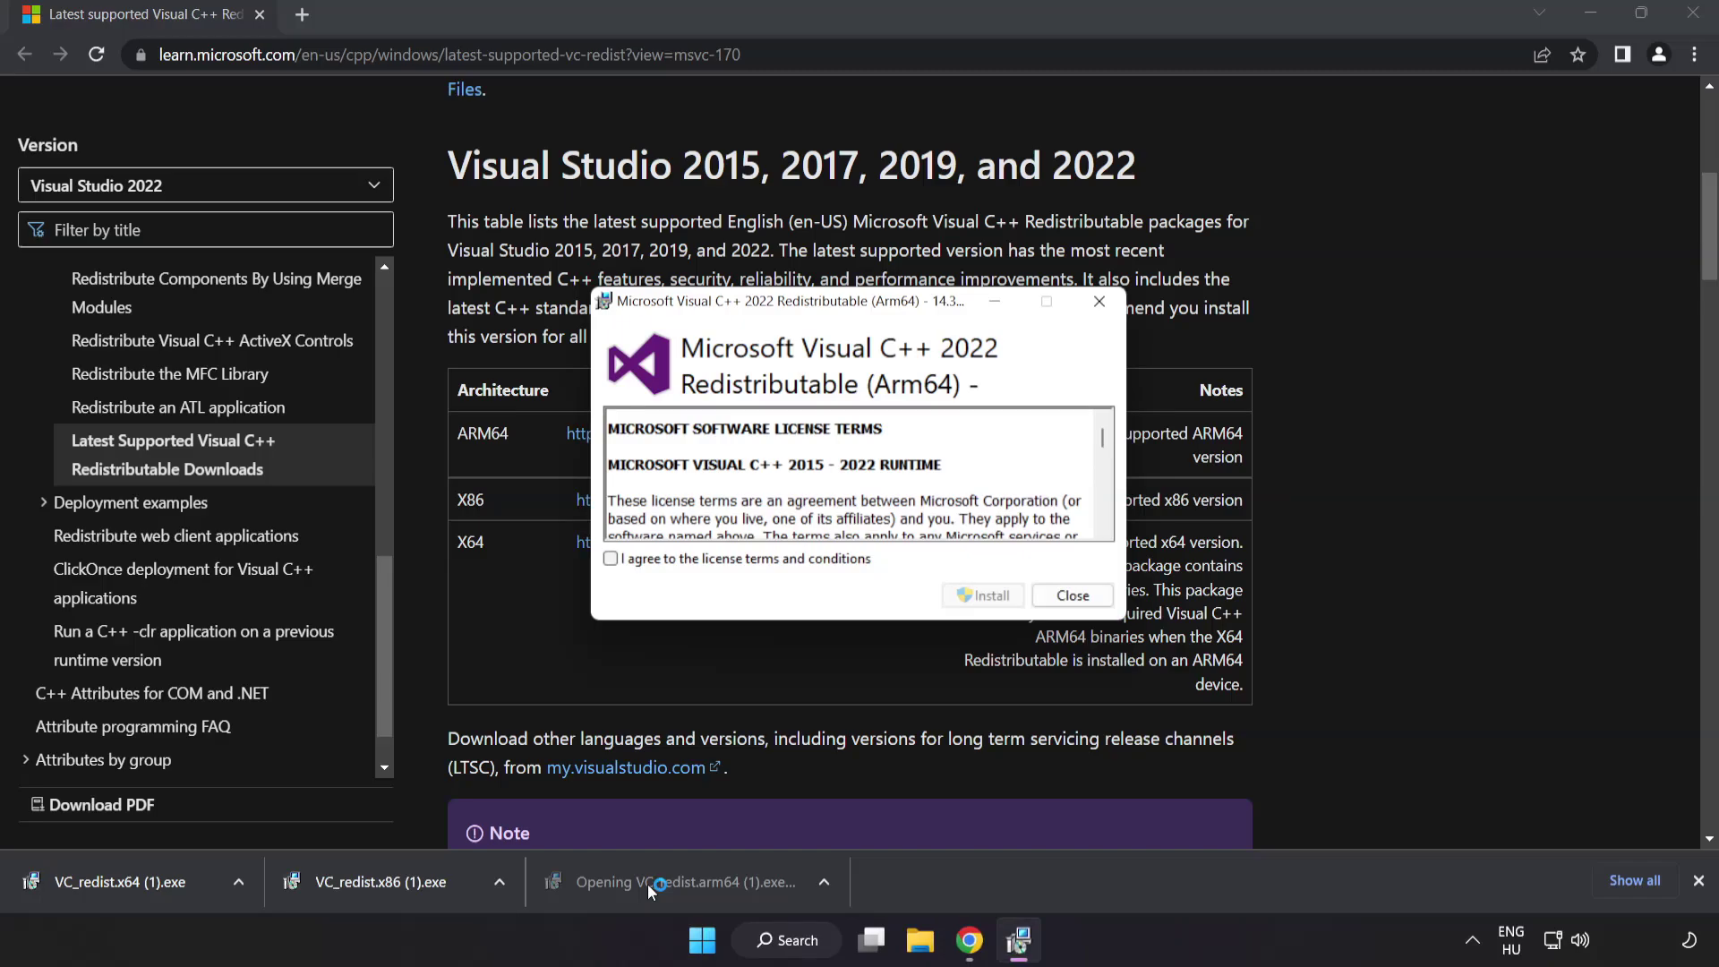
{"action": "left_click_drag", "start_coordinate": [1101, 439], "coordinate": [1101, 520]}
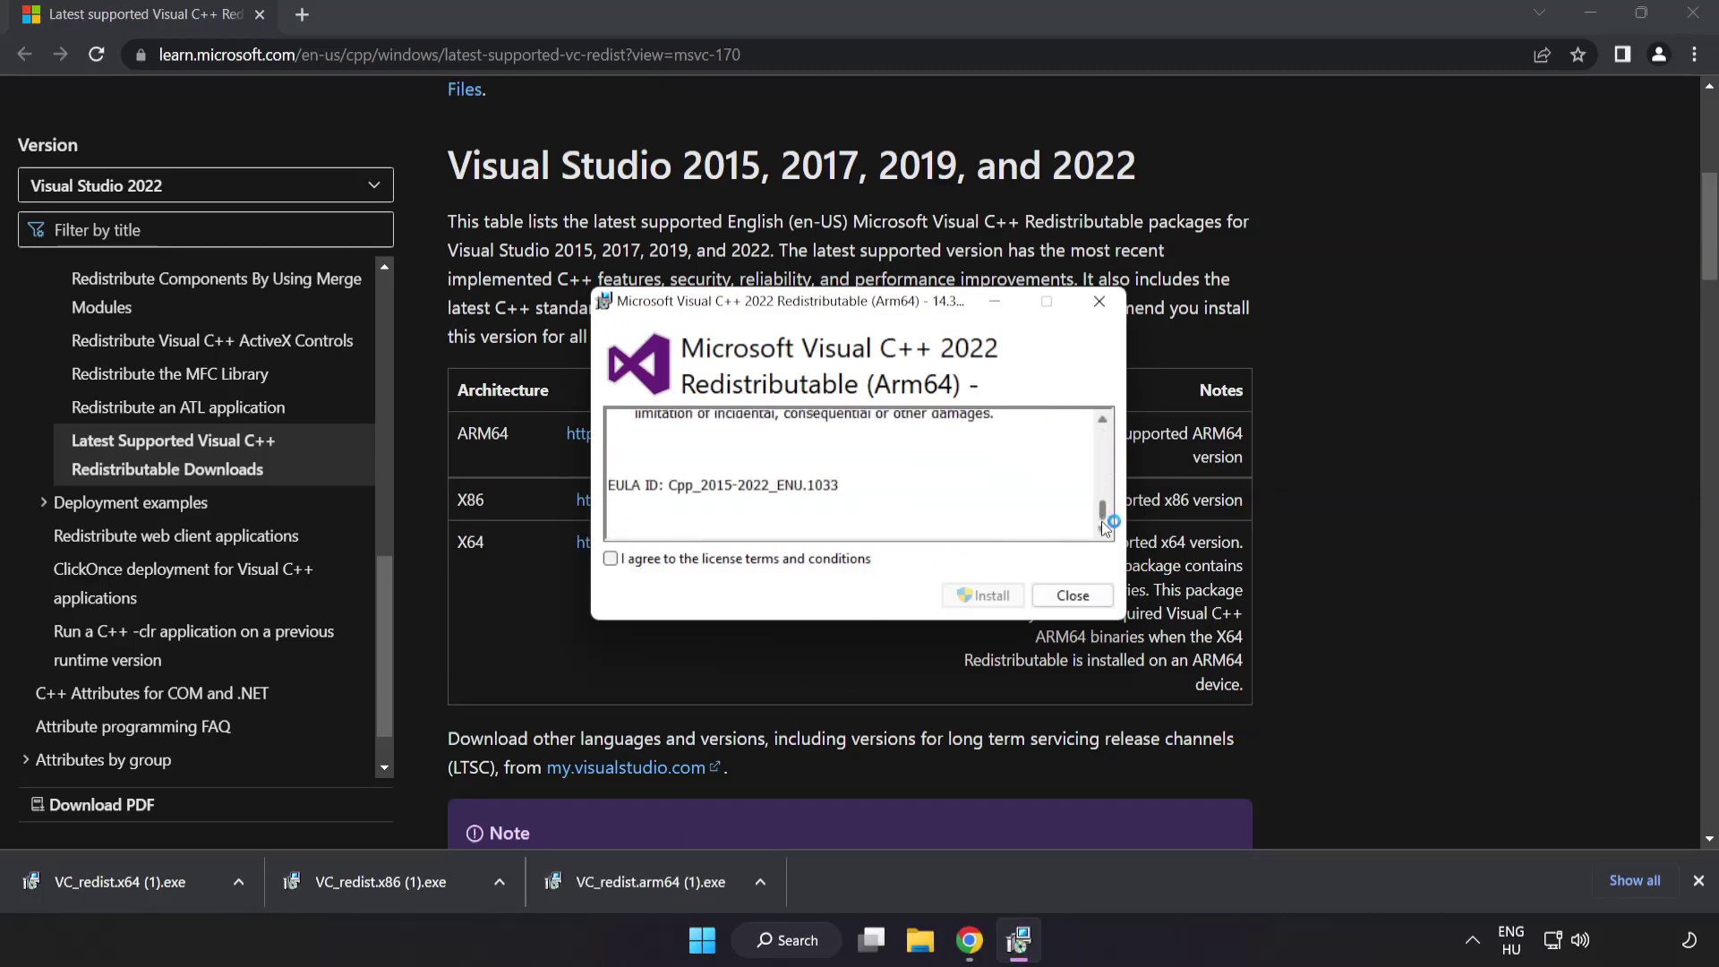
{"action": "left_click", "coordinate": [610, 559]}
{"action": "left_click", "coordinate": [979, 596]}
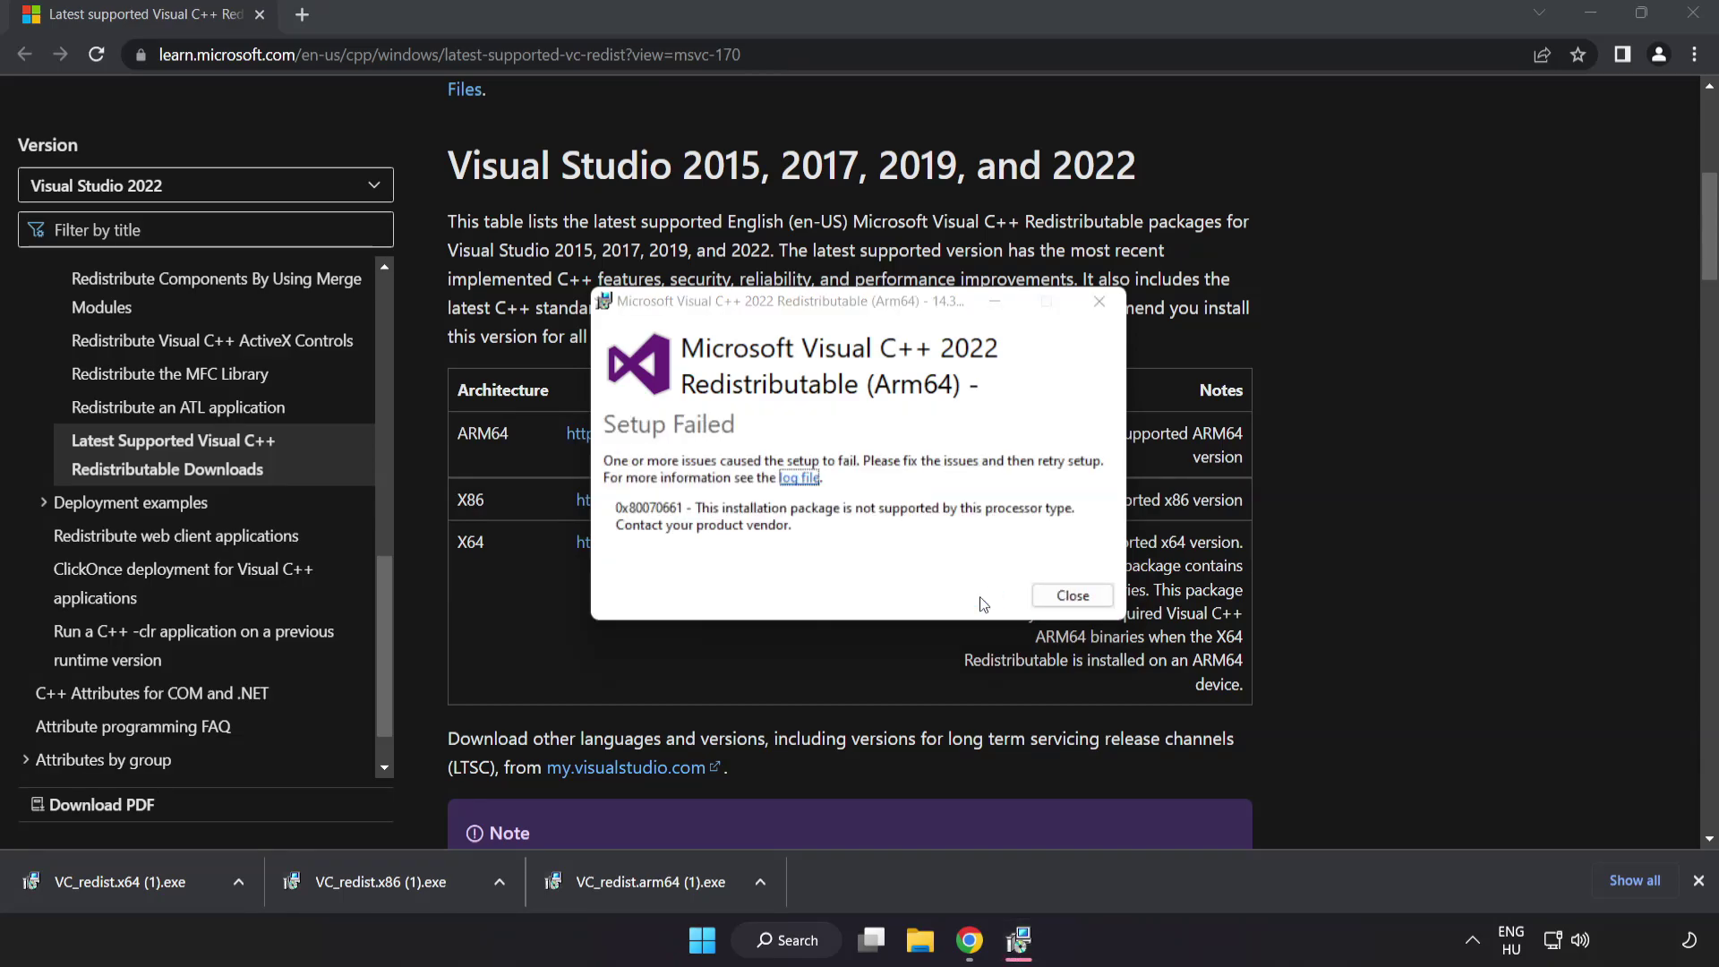
{"action": "left_click", "coordinate": [1072, 595]}
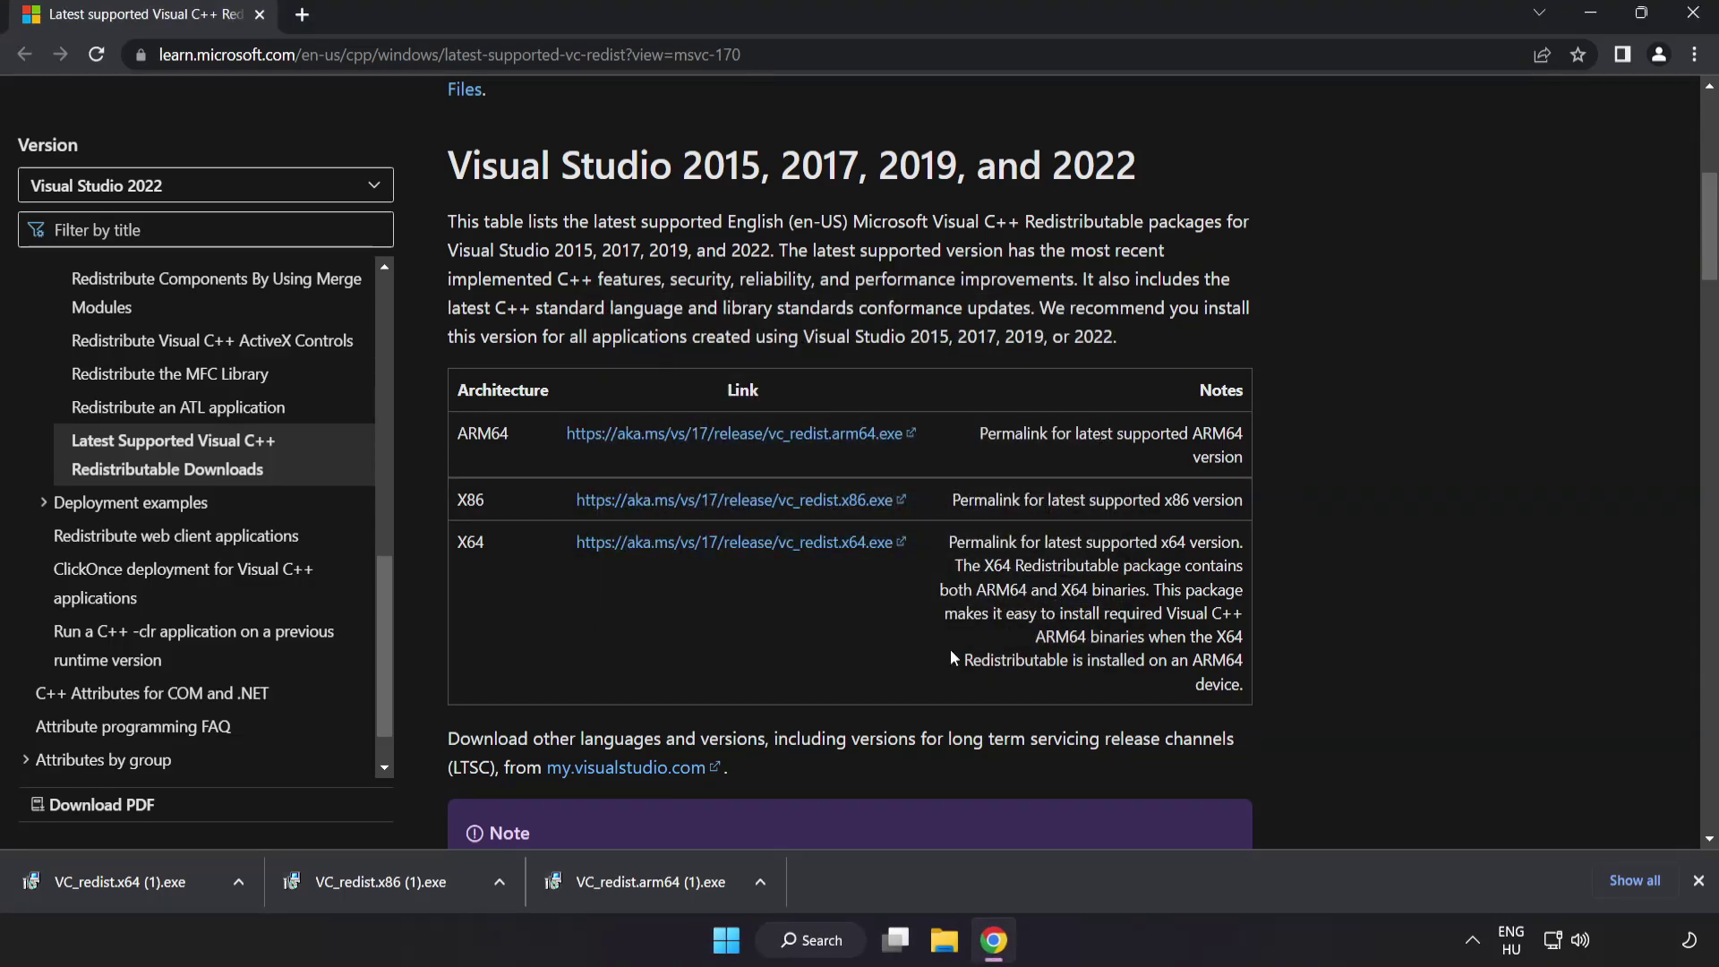
Run the downloaded x86 and x64 Visual C++ 2015-2022 Redistributable setups, closing each one, and close the browser
{"action": "left_click", "coordinate": [387, 884]}
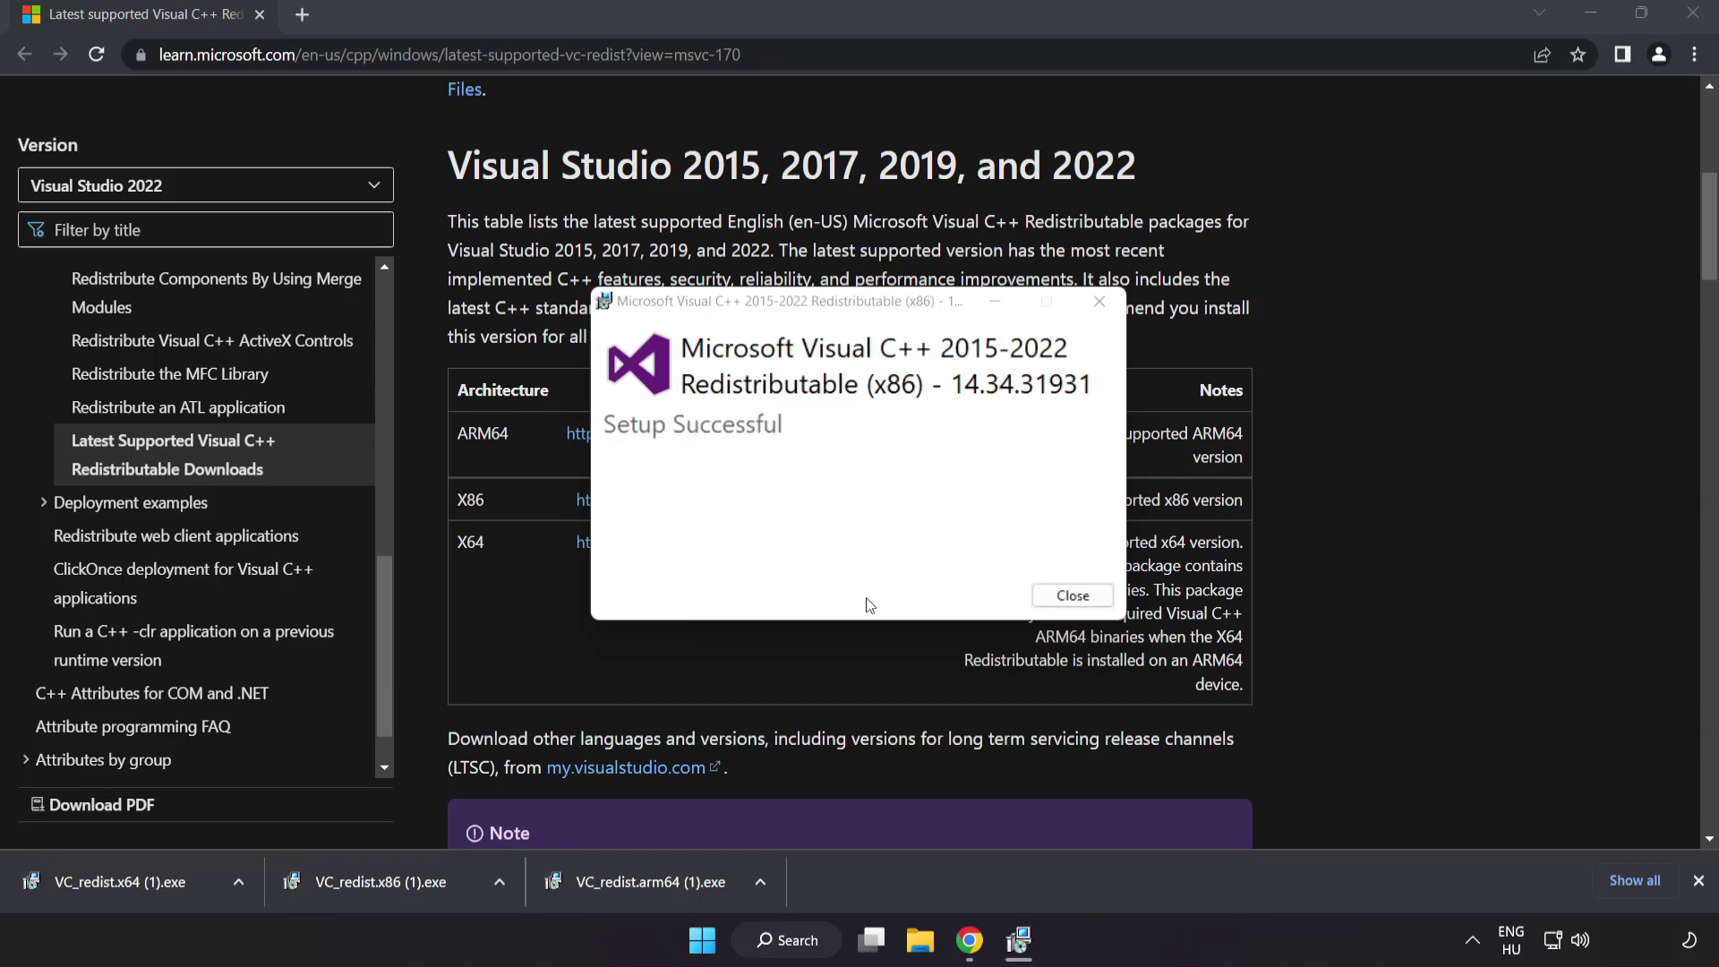
{"action": "left_click", "coordinate": [1072, 596]}
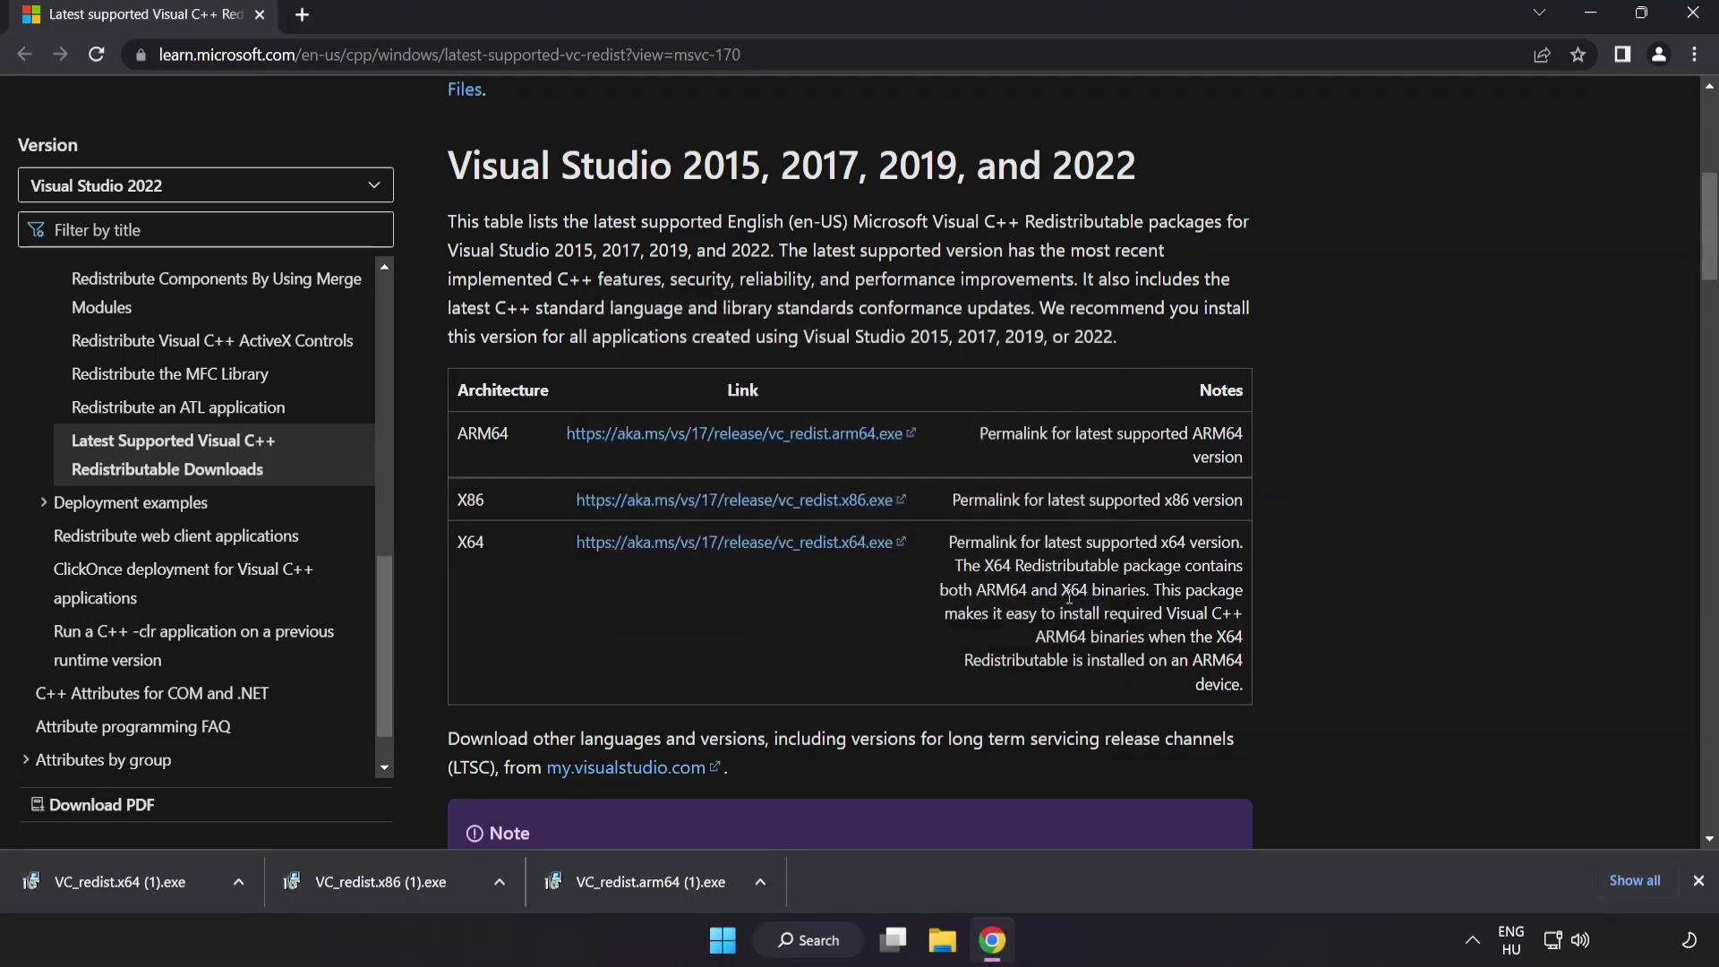
{"action": "left_click", "coordinate": [154, 877]}
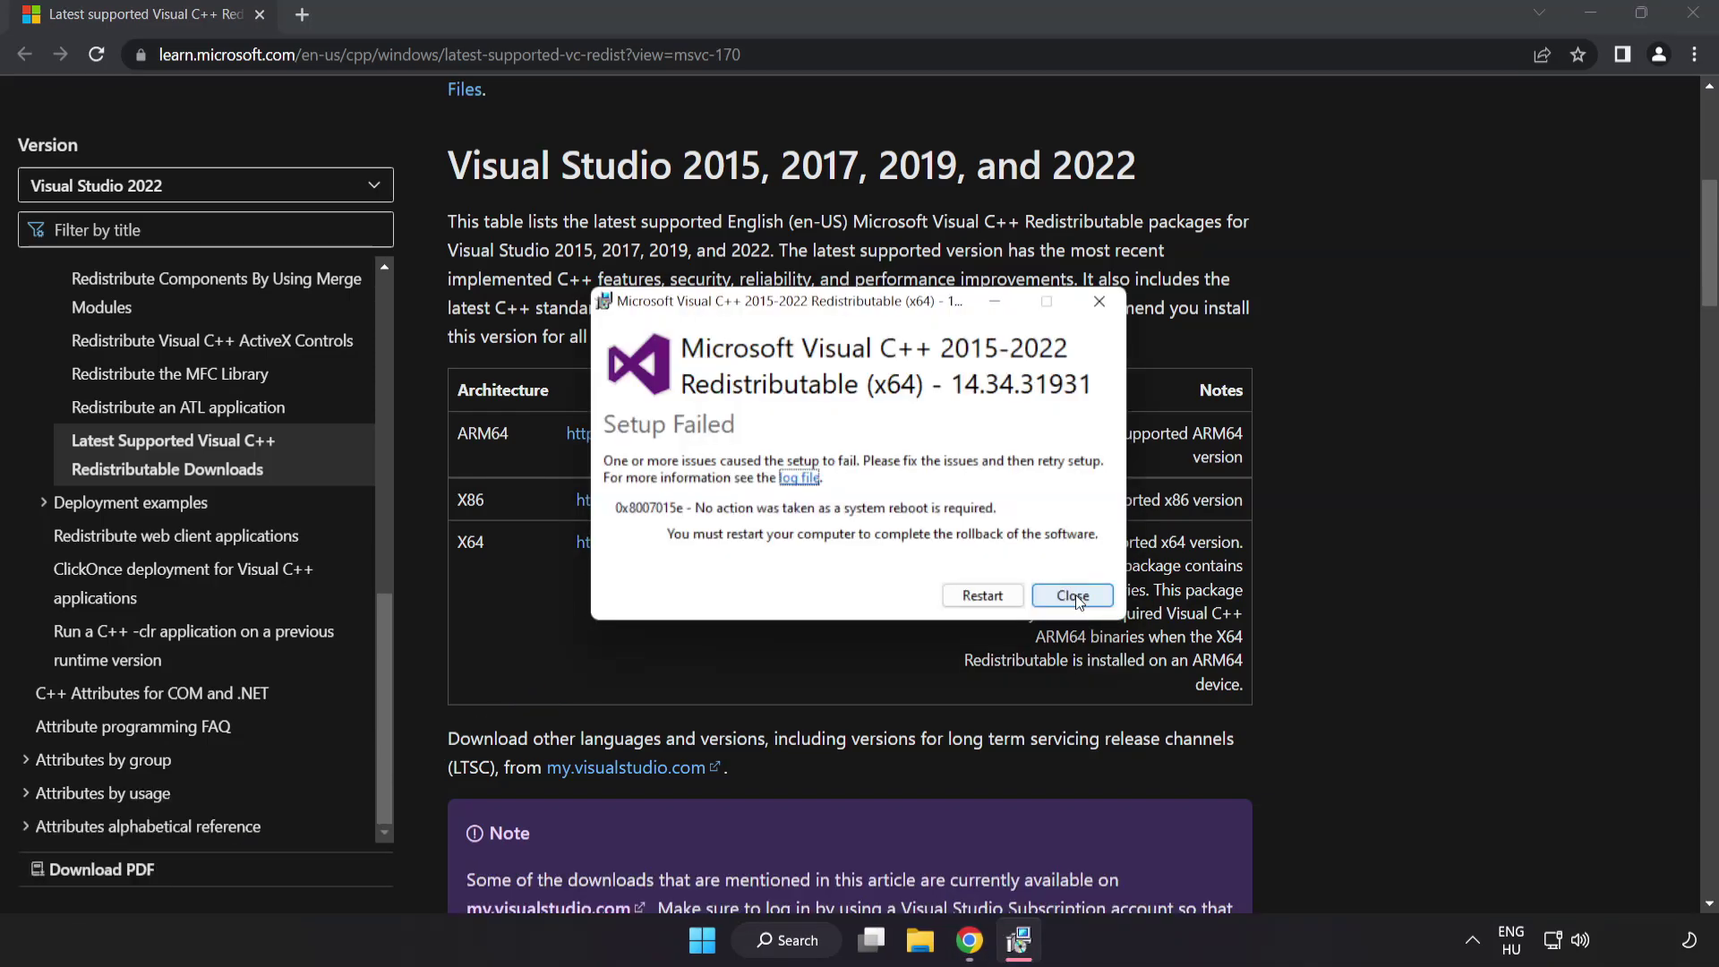
{"action": "left_click", "coordinate": [1072, 595]}
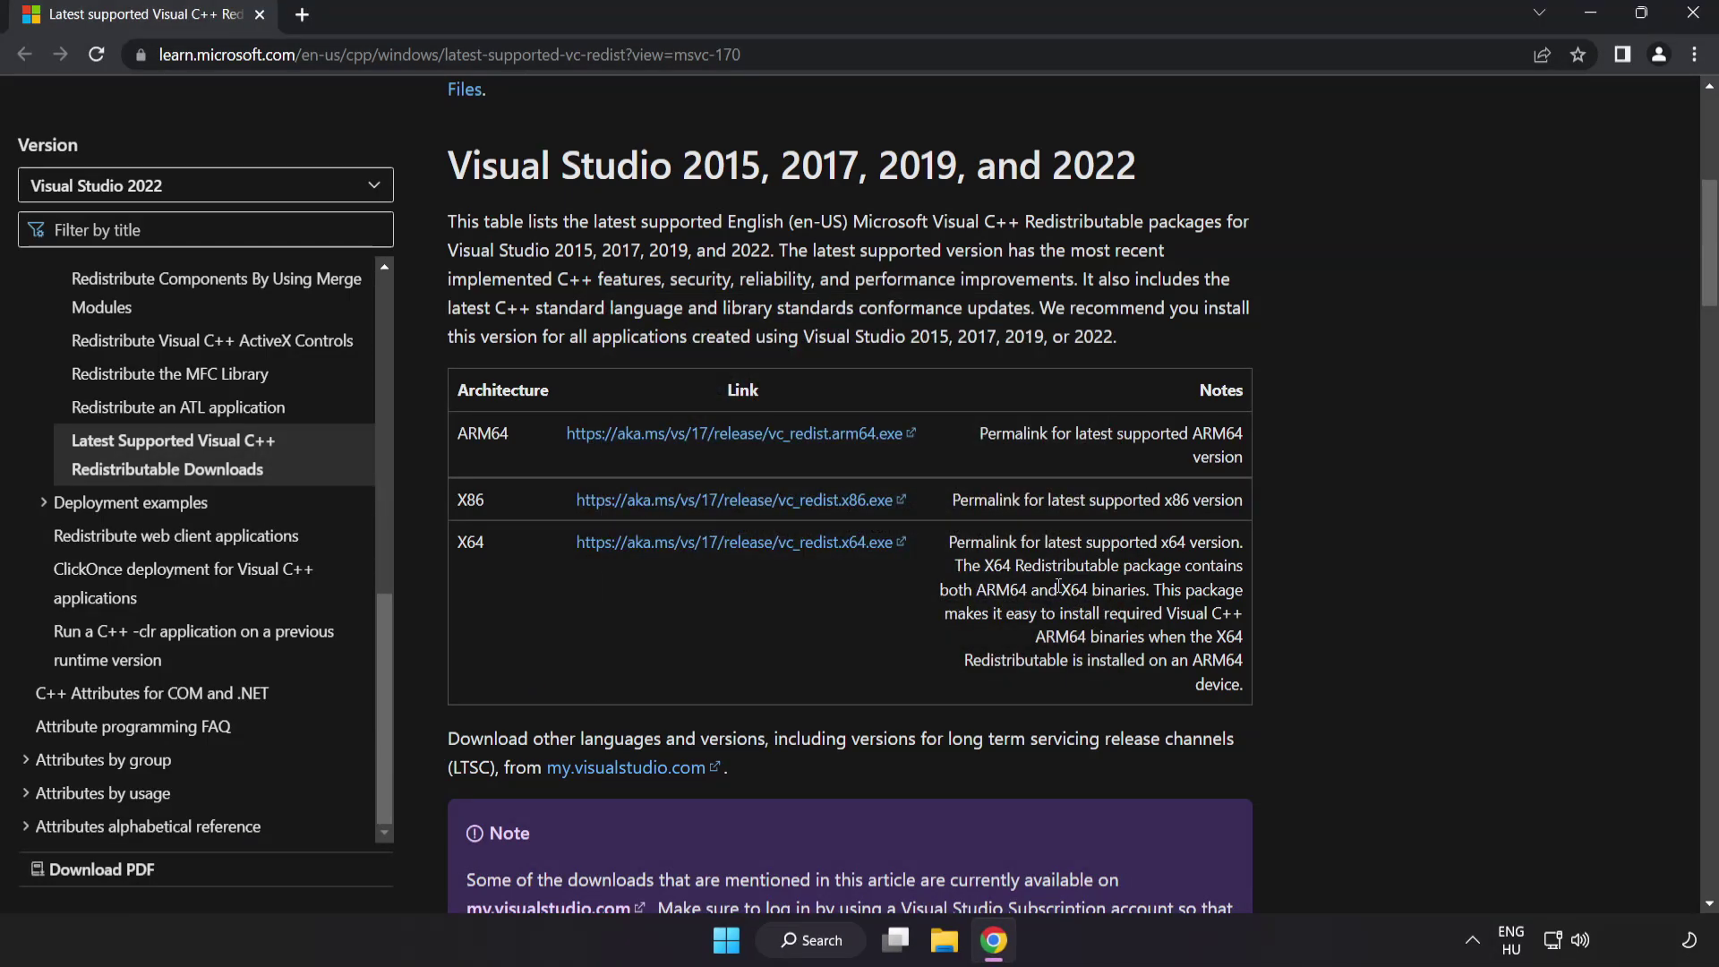
{"action": "left_click", "coordinate": [1690, 22]}
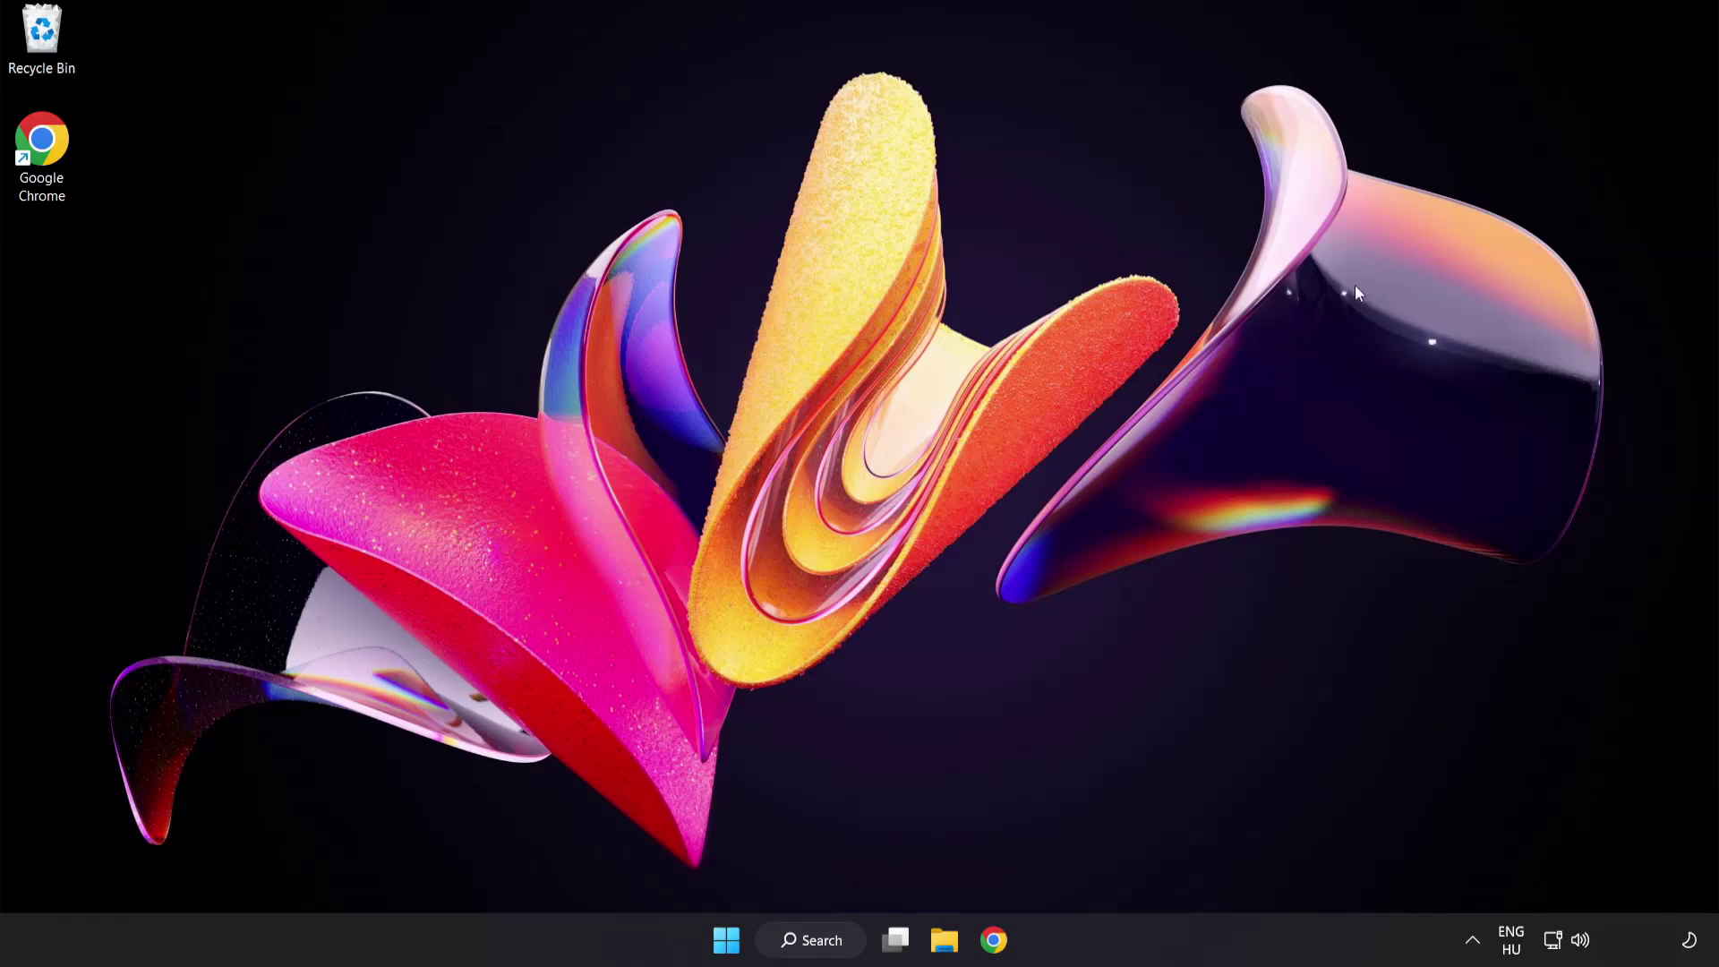
Search Windows for cmd, run Command Prompt as administrator and move its window nearer the middle of the desktop
{"action": "left_click", "coordinate": [817, 947]}
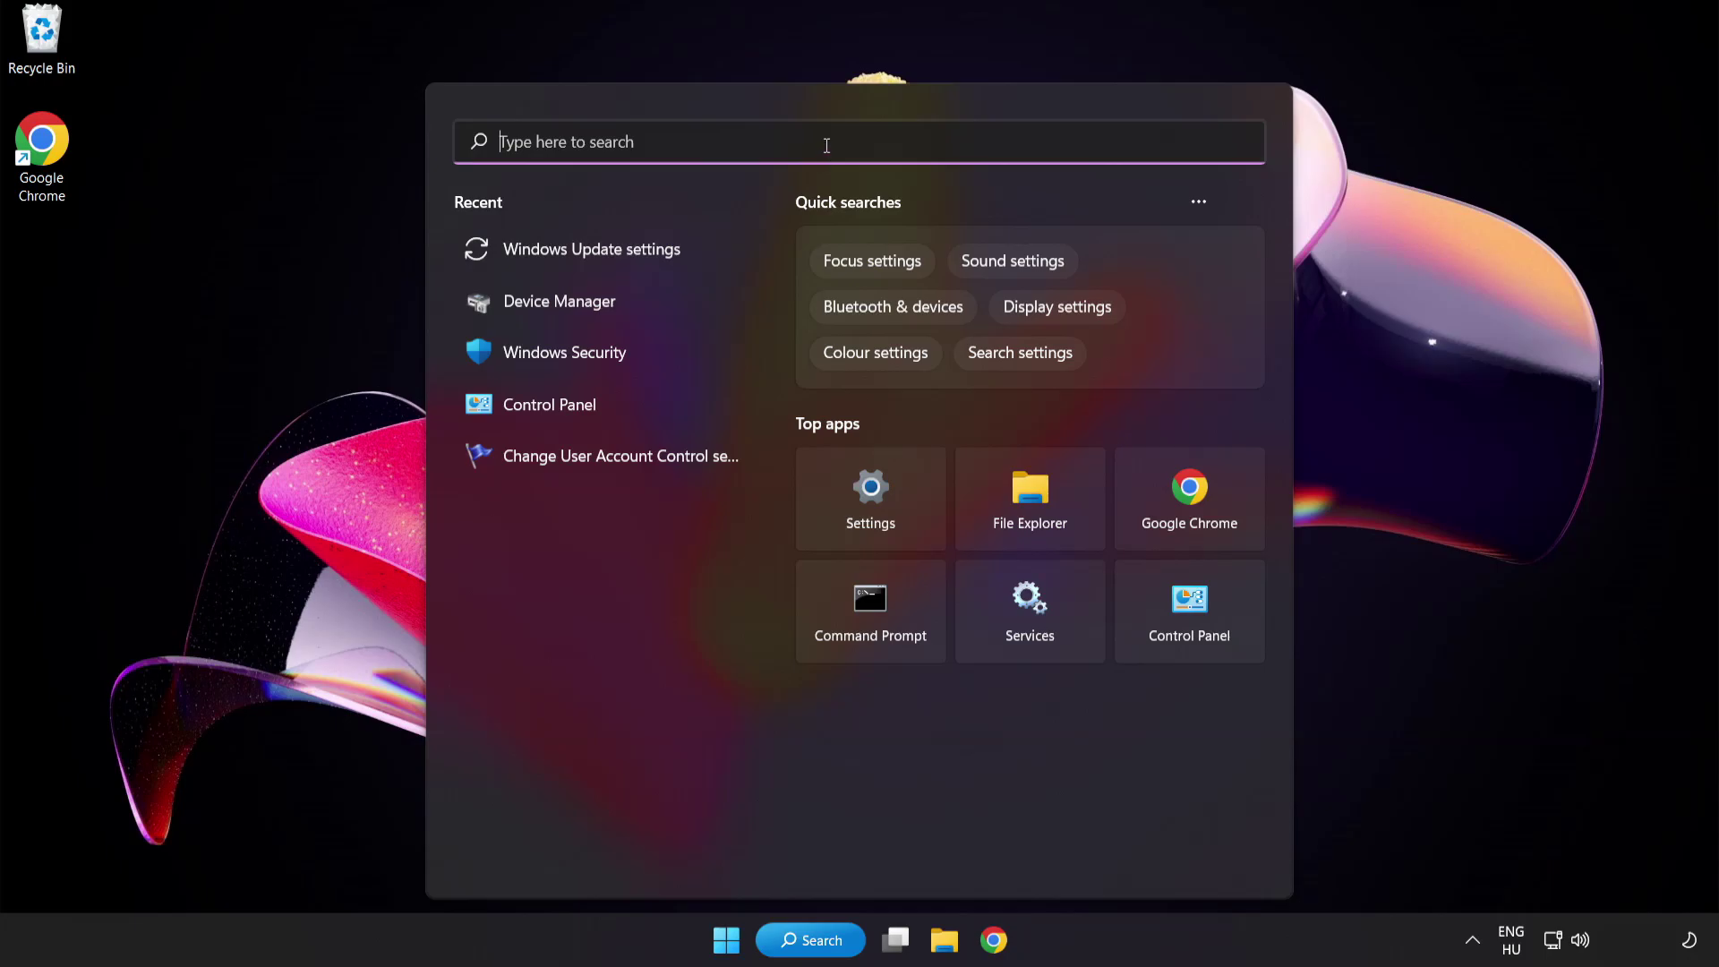
{"action": "type", "text": "cmd"}
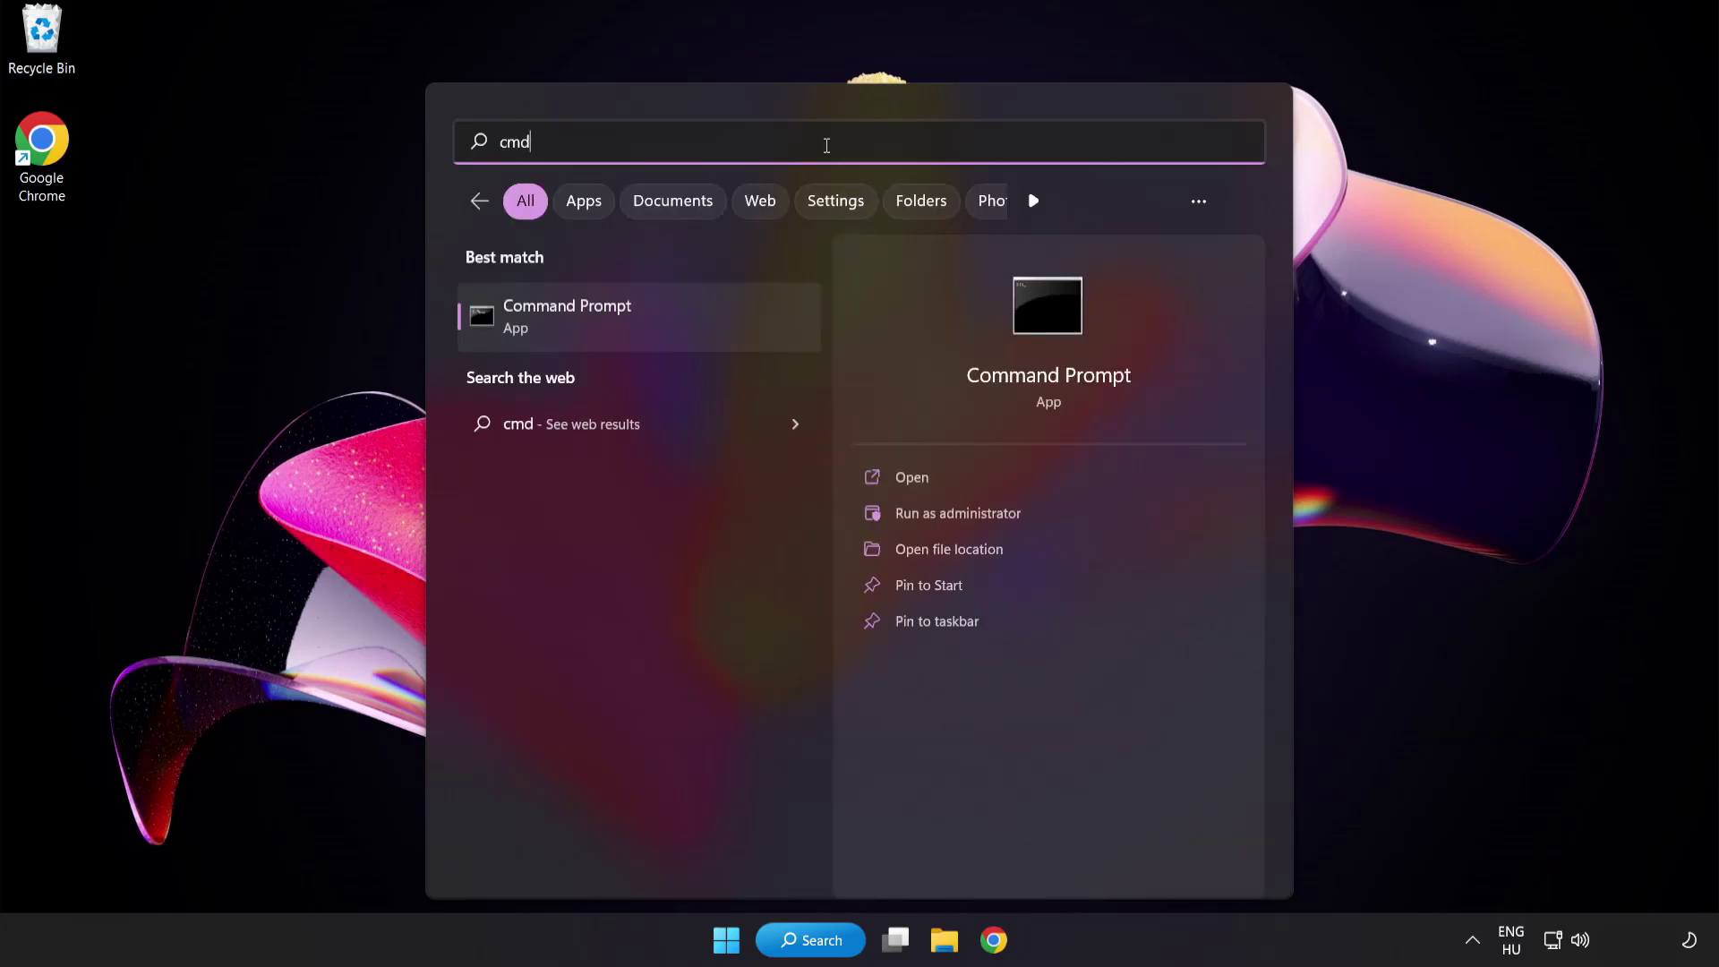
{"action": "right_click", "coordinate": [645, 331]}
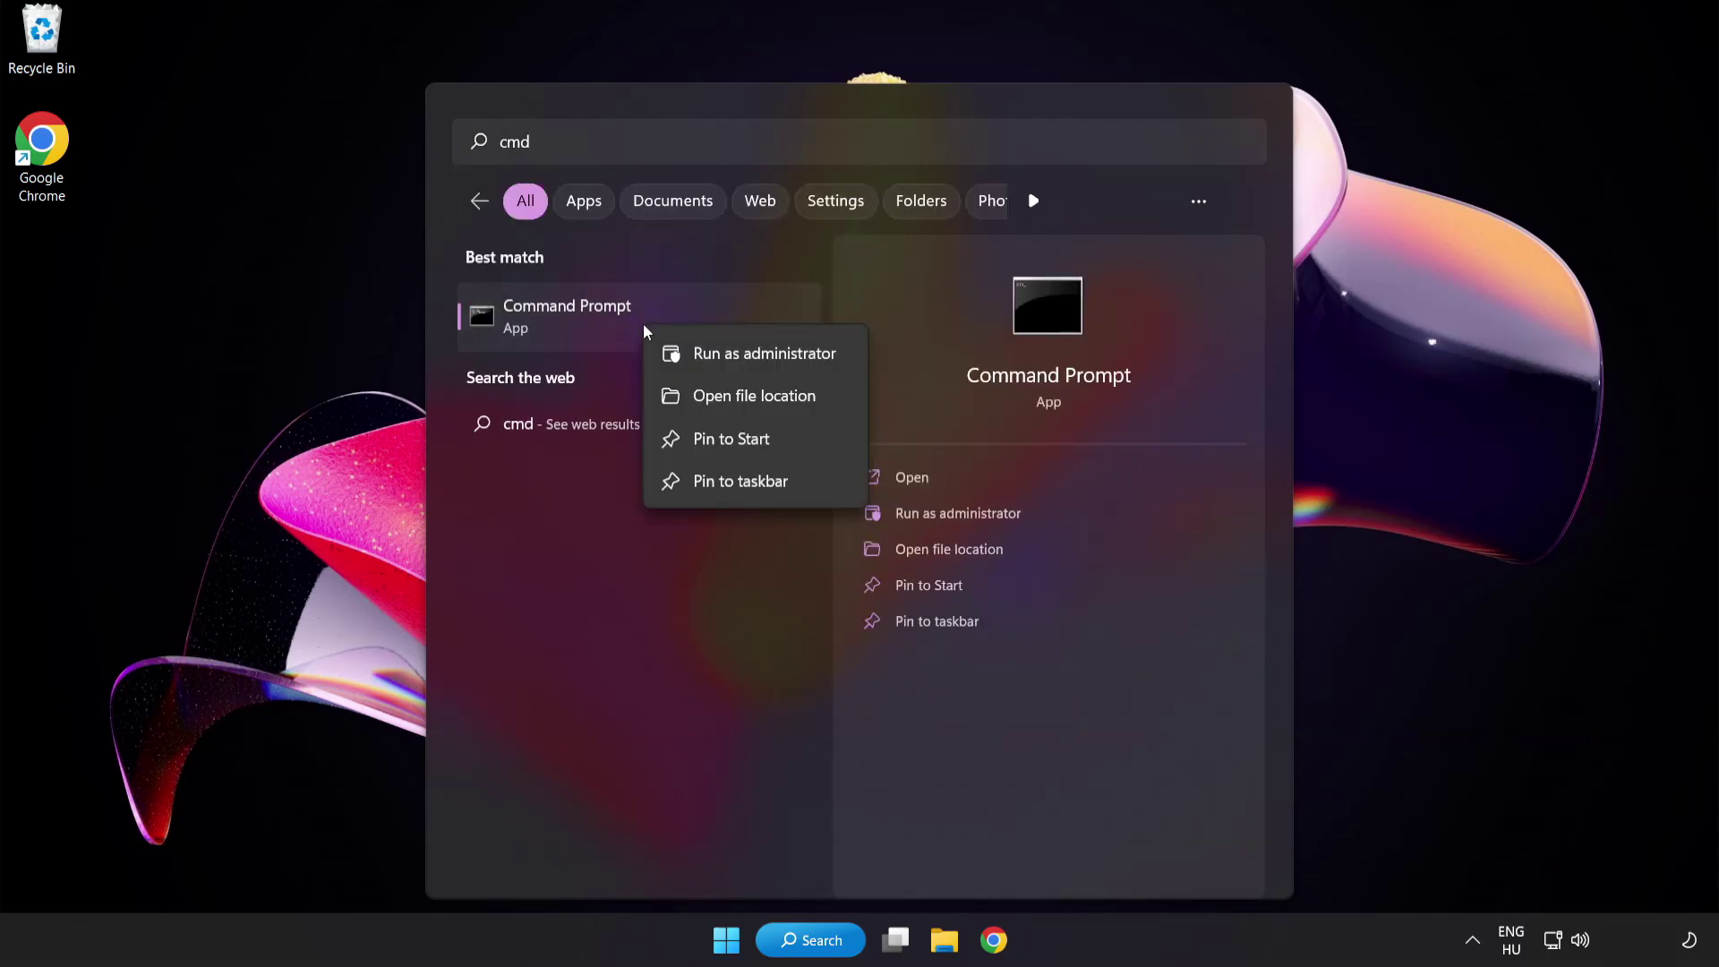
{"action": "left_click", "coordinate": [724, 357]}
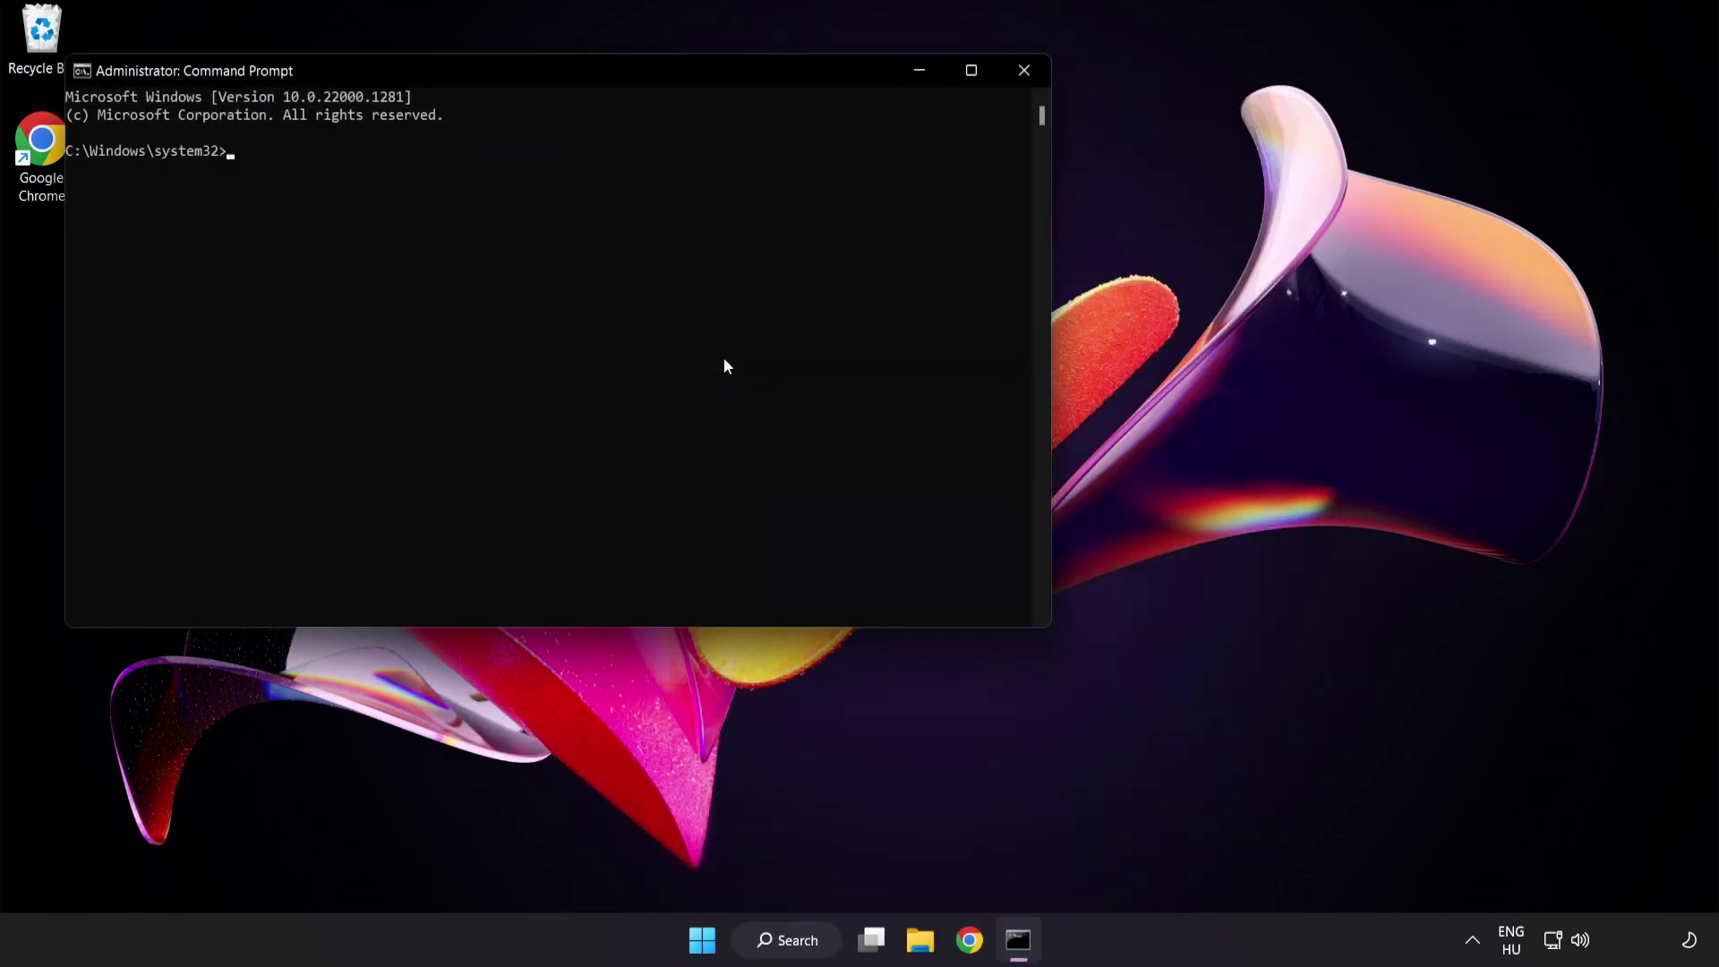
{"action": "left_click_drag", "start_coordinate": [491, 70], "coordinate": [747, 167]}
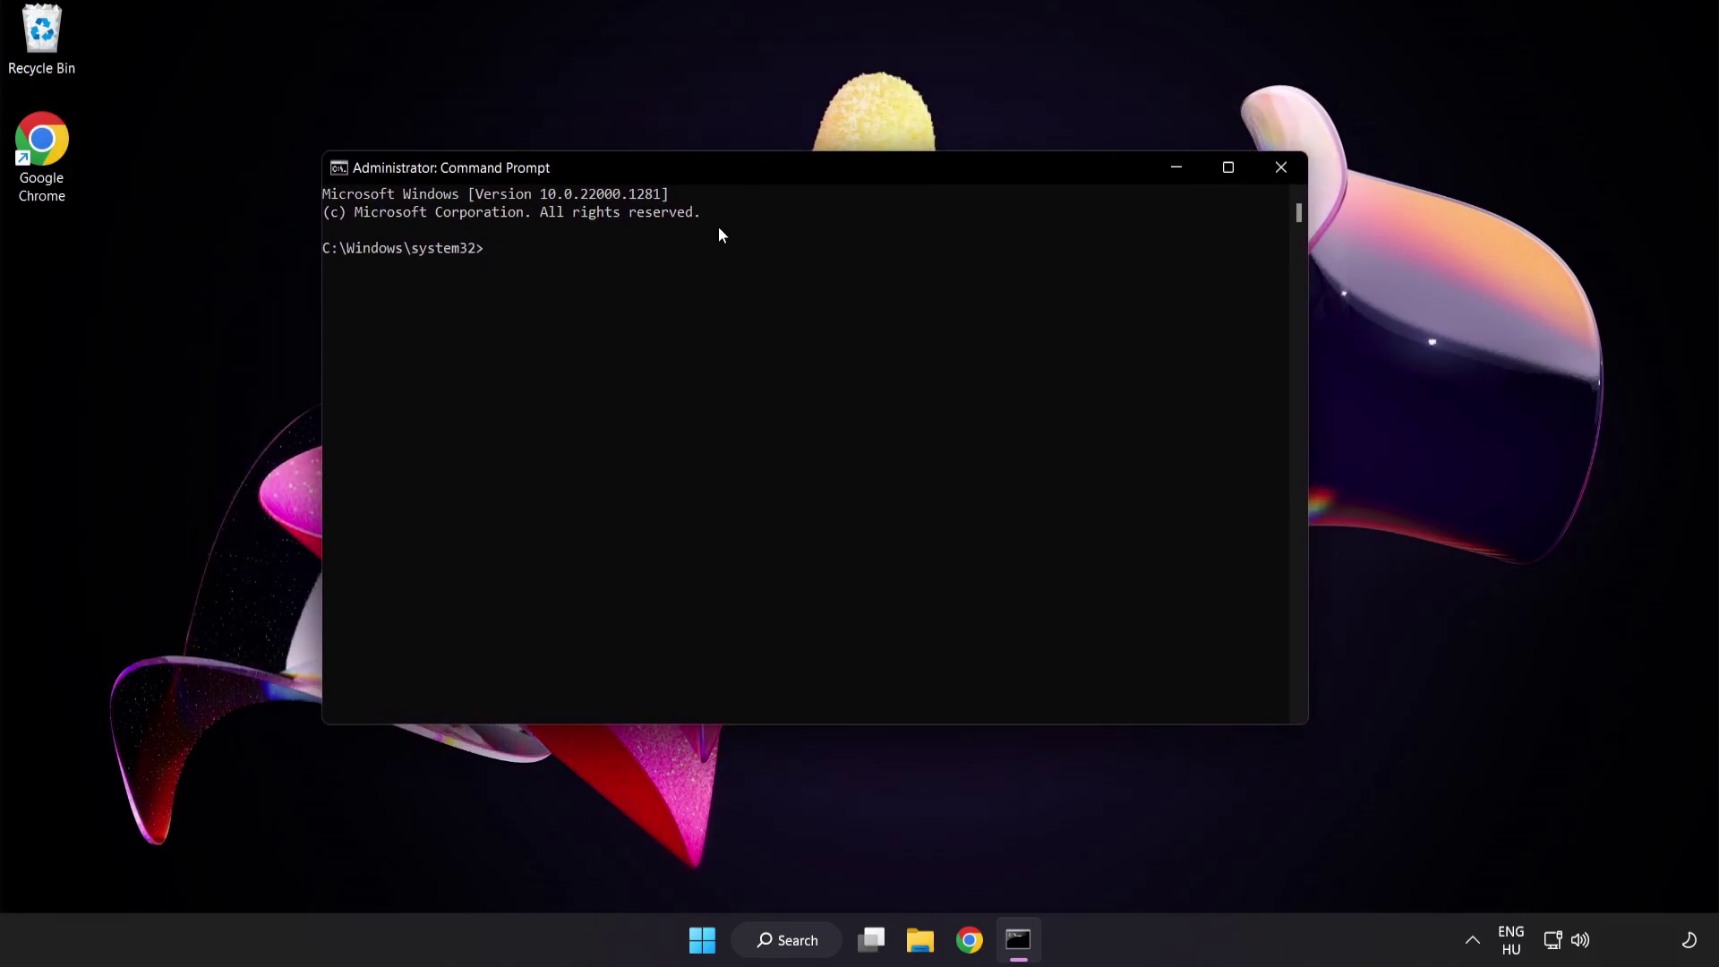
Scan the Windows system files with the command sfc /scannow
{"action": "type", "text": "sfc"}
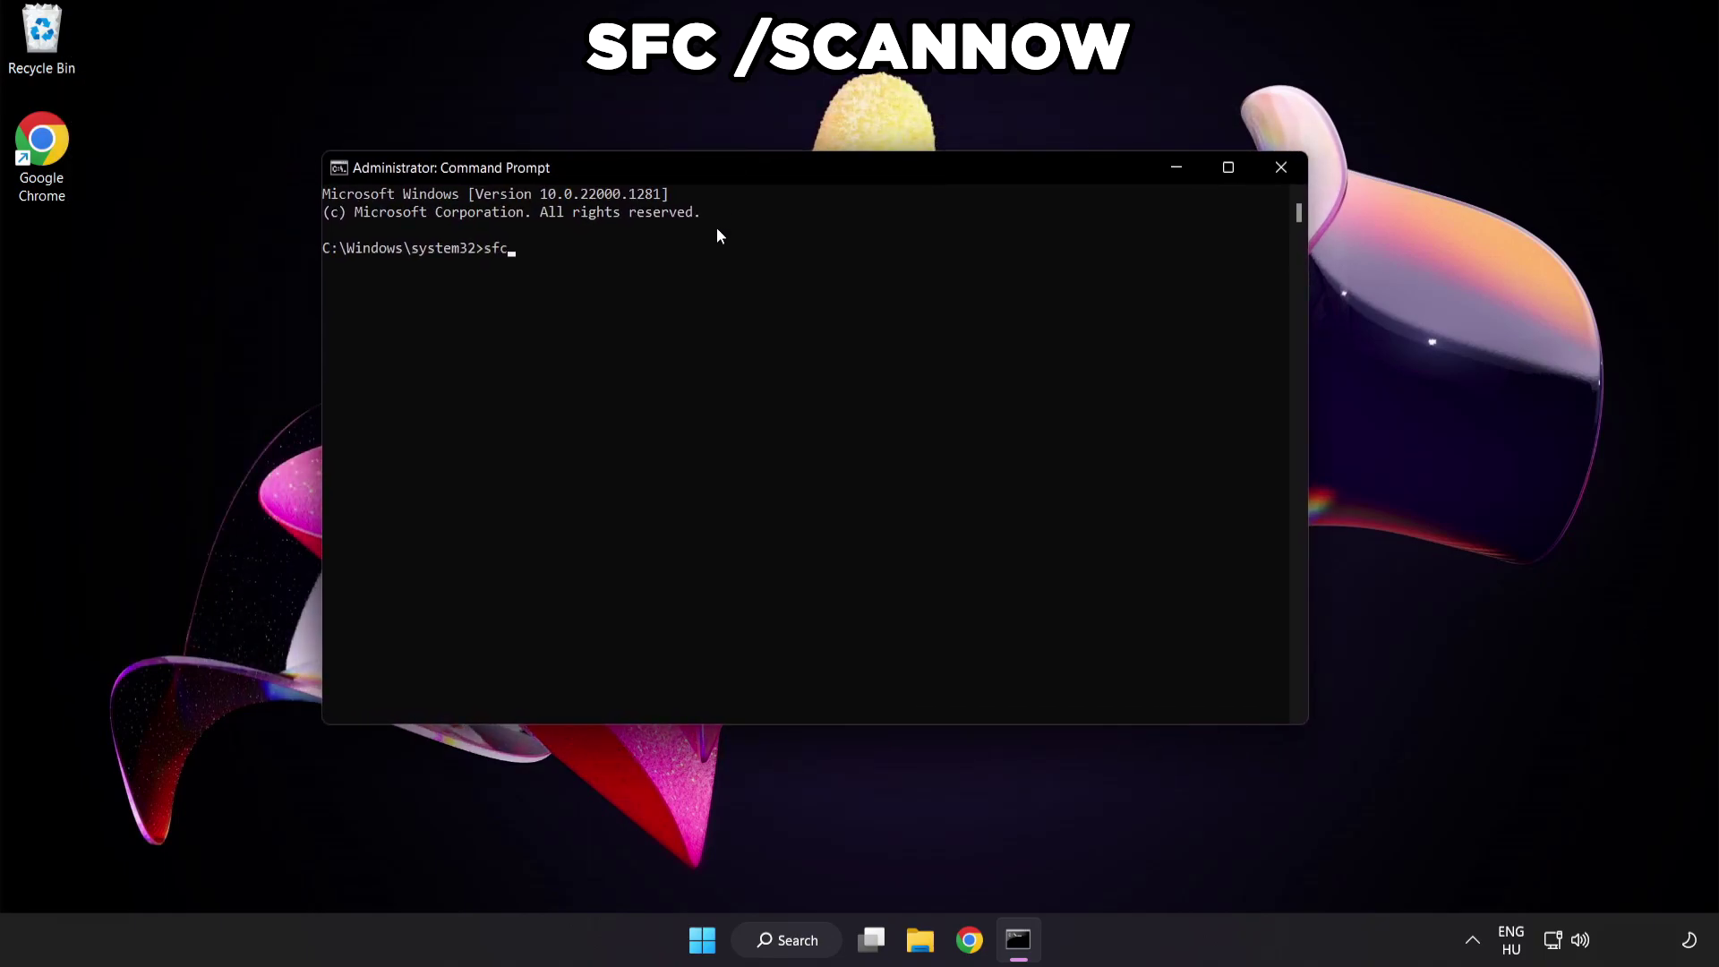
{"action": "type", "text": " /scannow"}
{"action": "key", "text": "Return"}
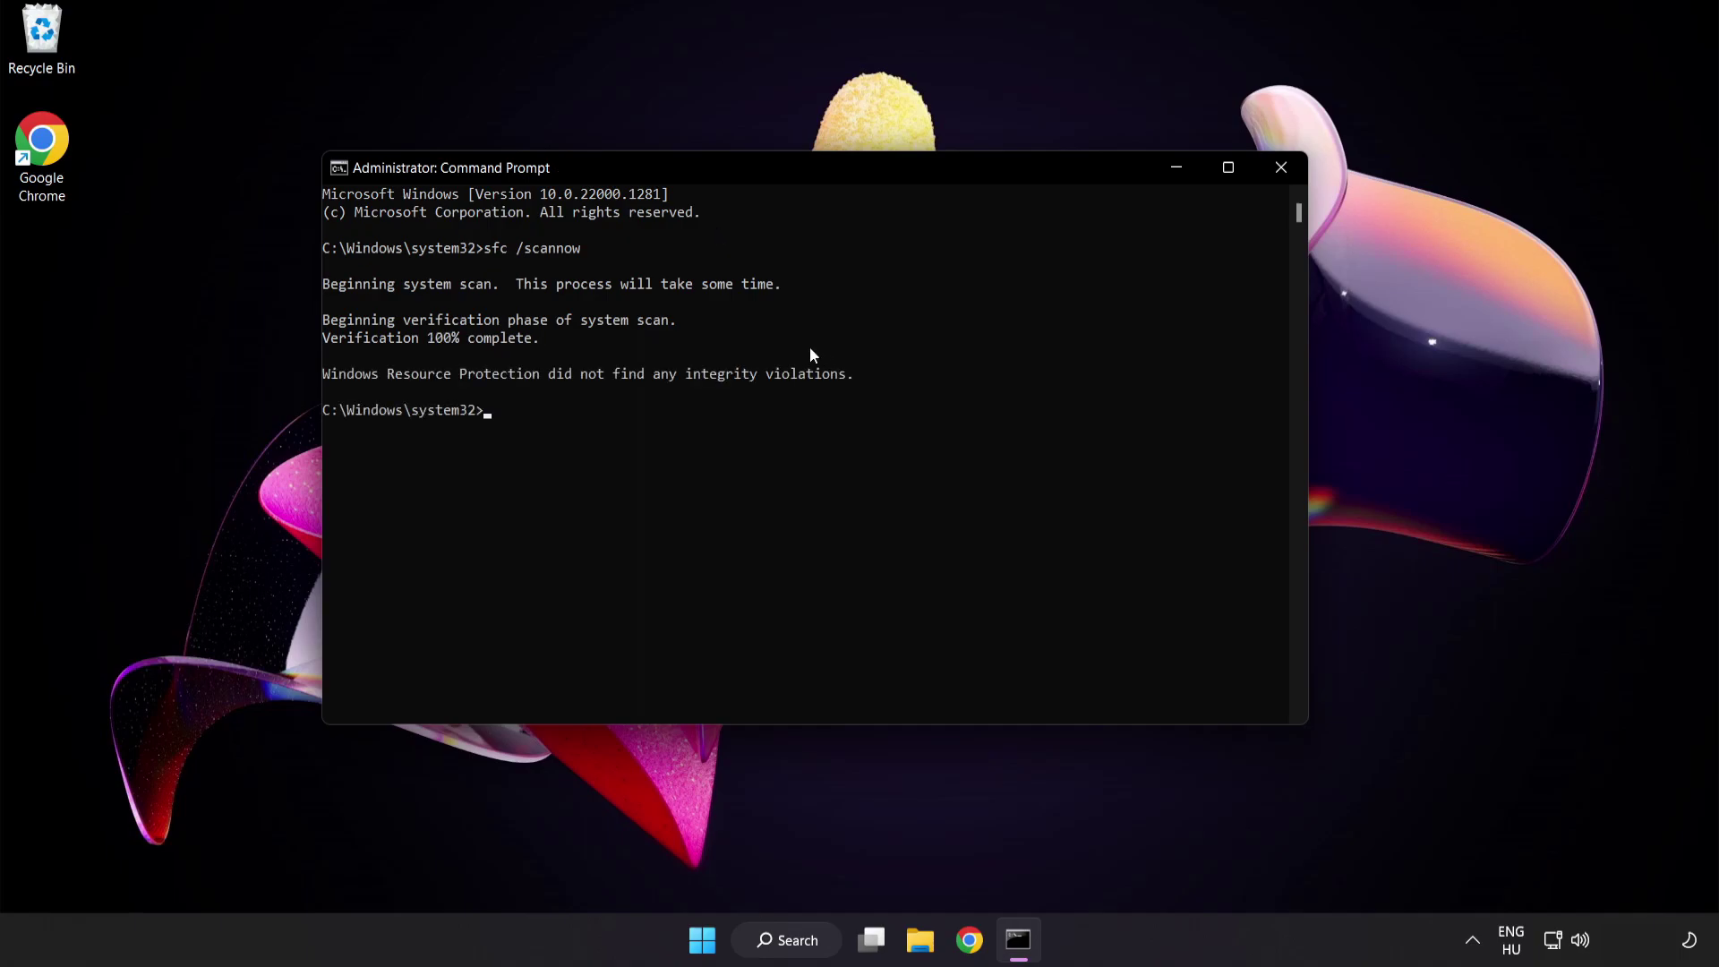
Close Command Prompt and bring up the computer's power options for a restart
{"action": "left_click", "coordinate": [1281, 171]}
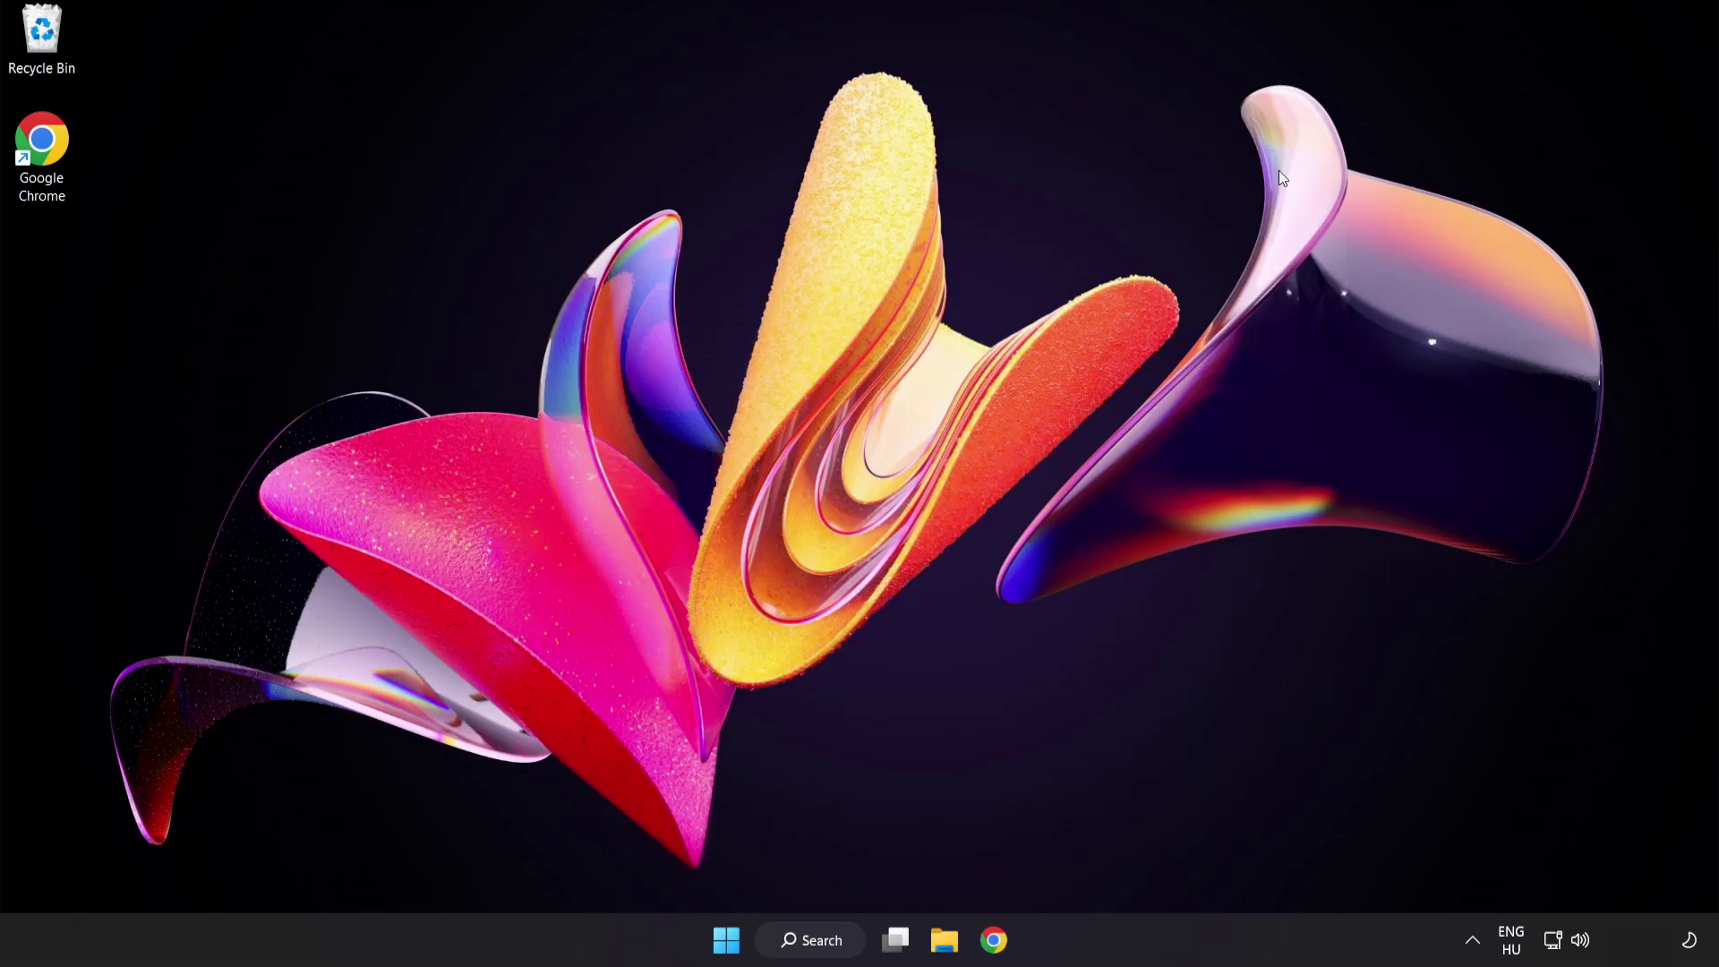
{"action": "left_click", "coordinate": [726, 938]}
{"action": "left_click", "coordinate": [1140, 862]}
Search Windows for security and open the Windows Security app
{"action": "left_click", "coordinate": [817, 938]}
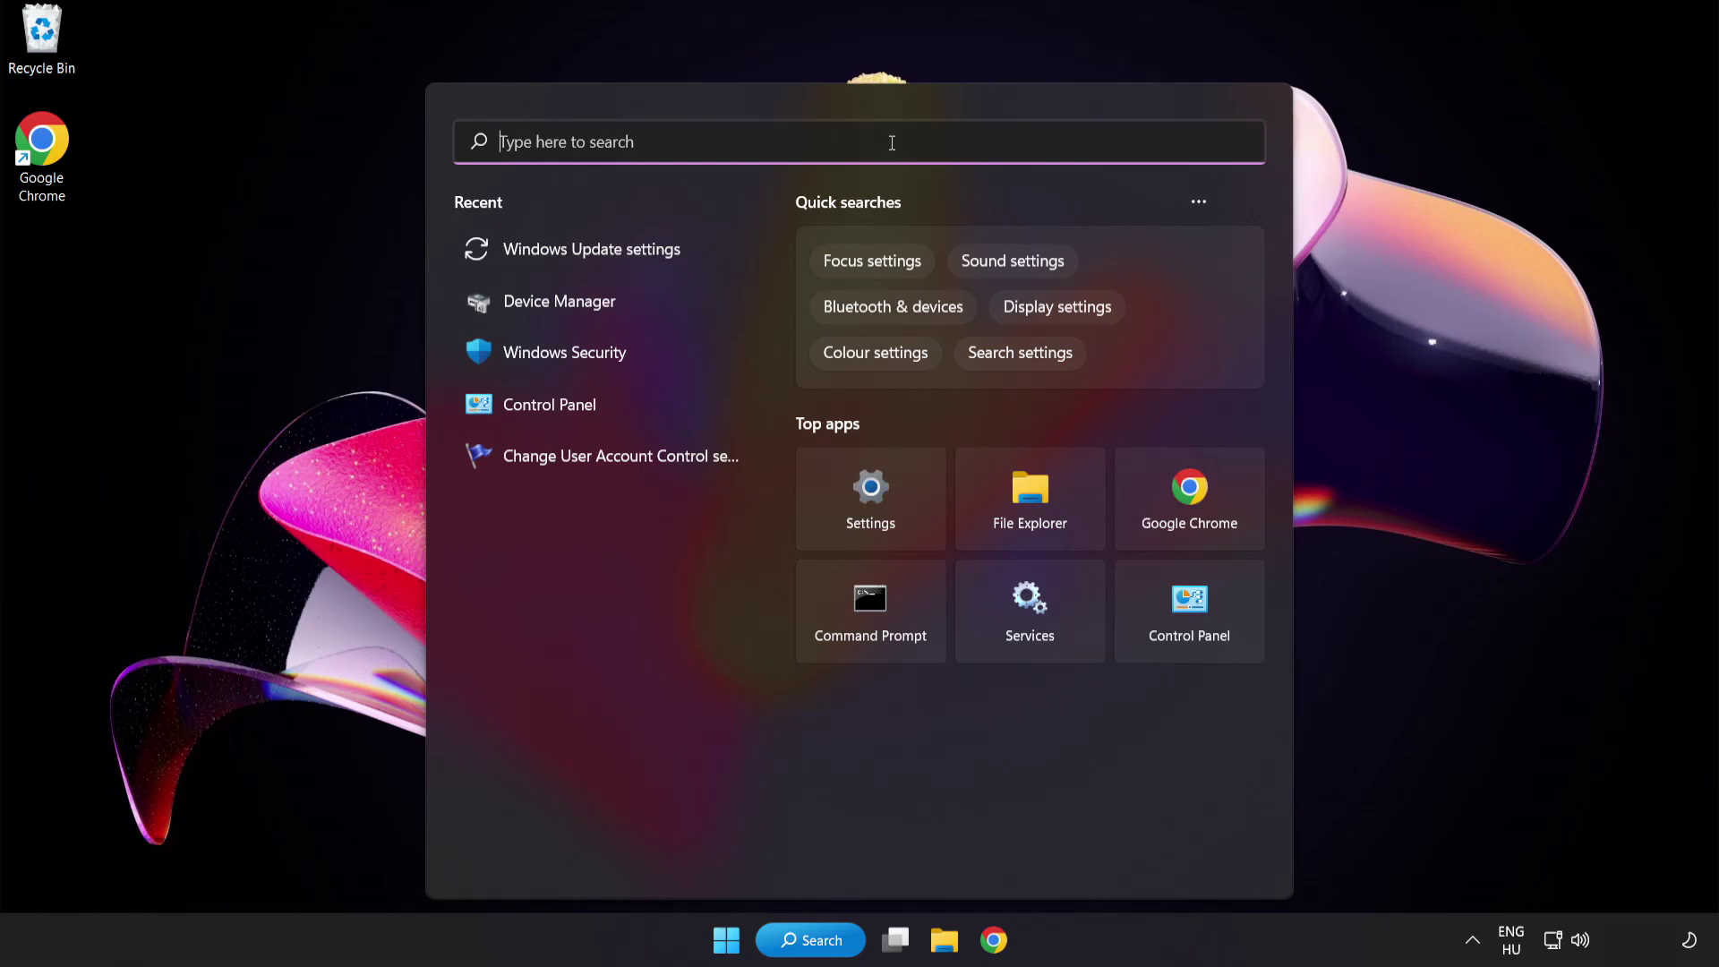
{"action": "type", "text": "securit"}
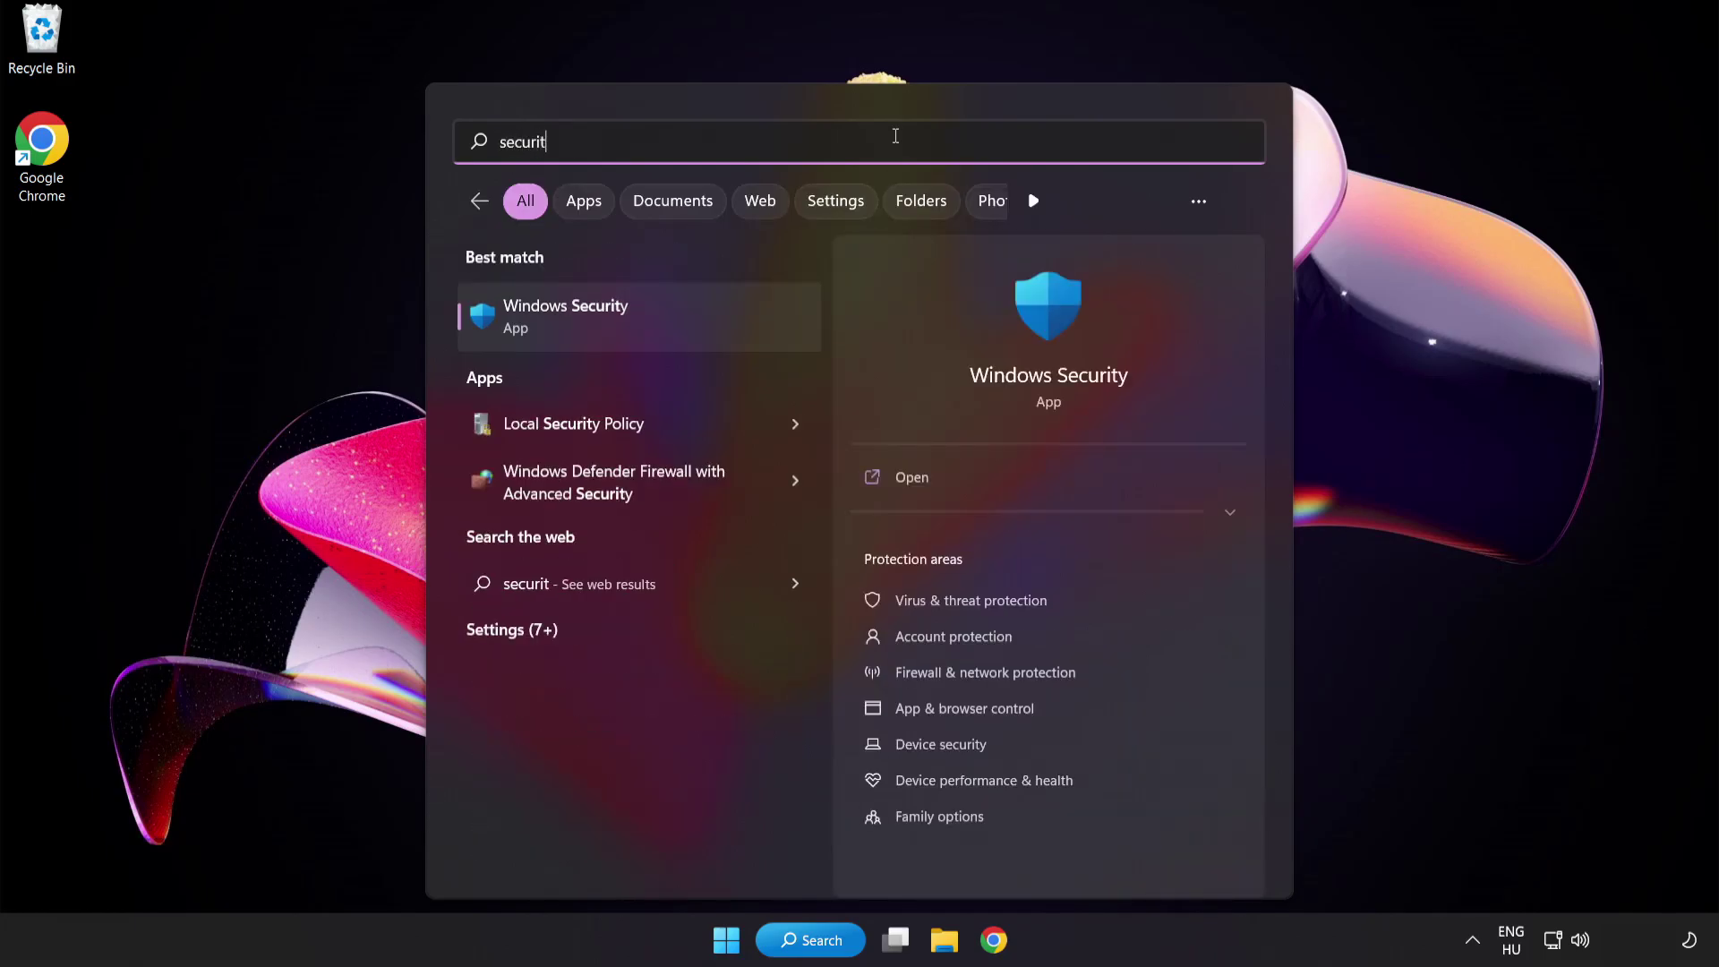
{"action": "type", "text": "y"}
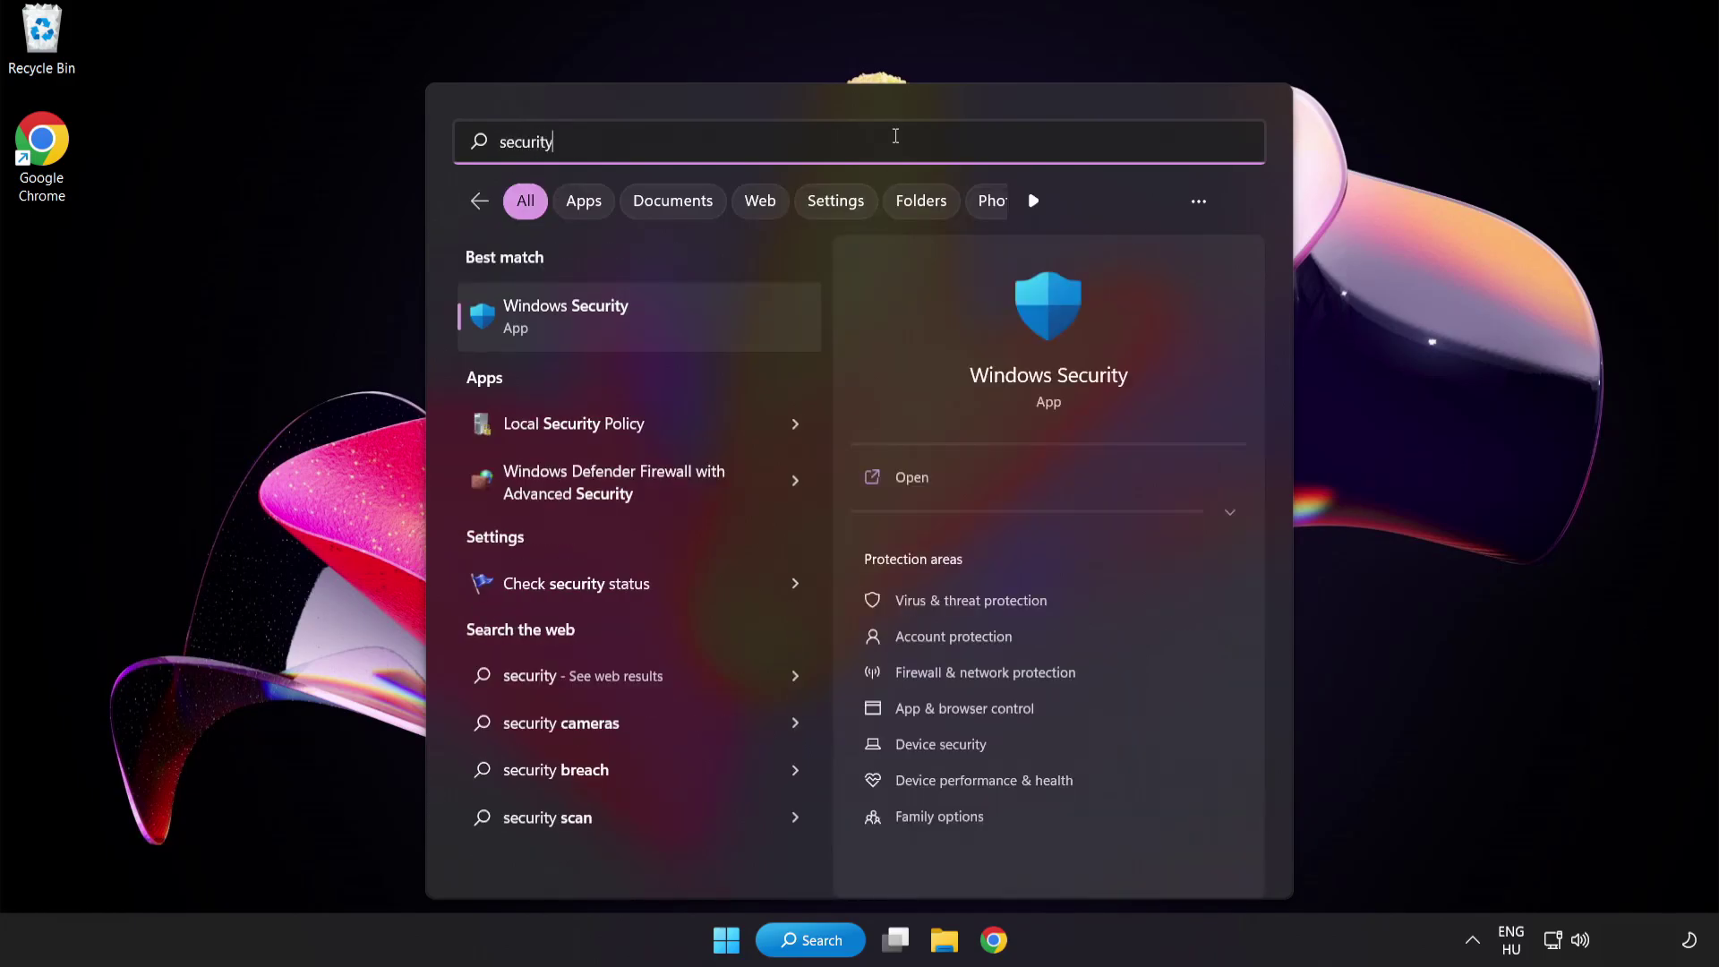
{"action": "left_click", "coordinate": [648, 315]}
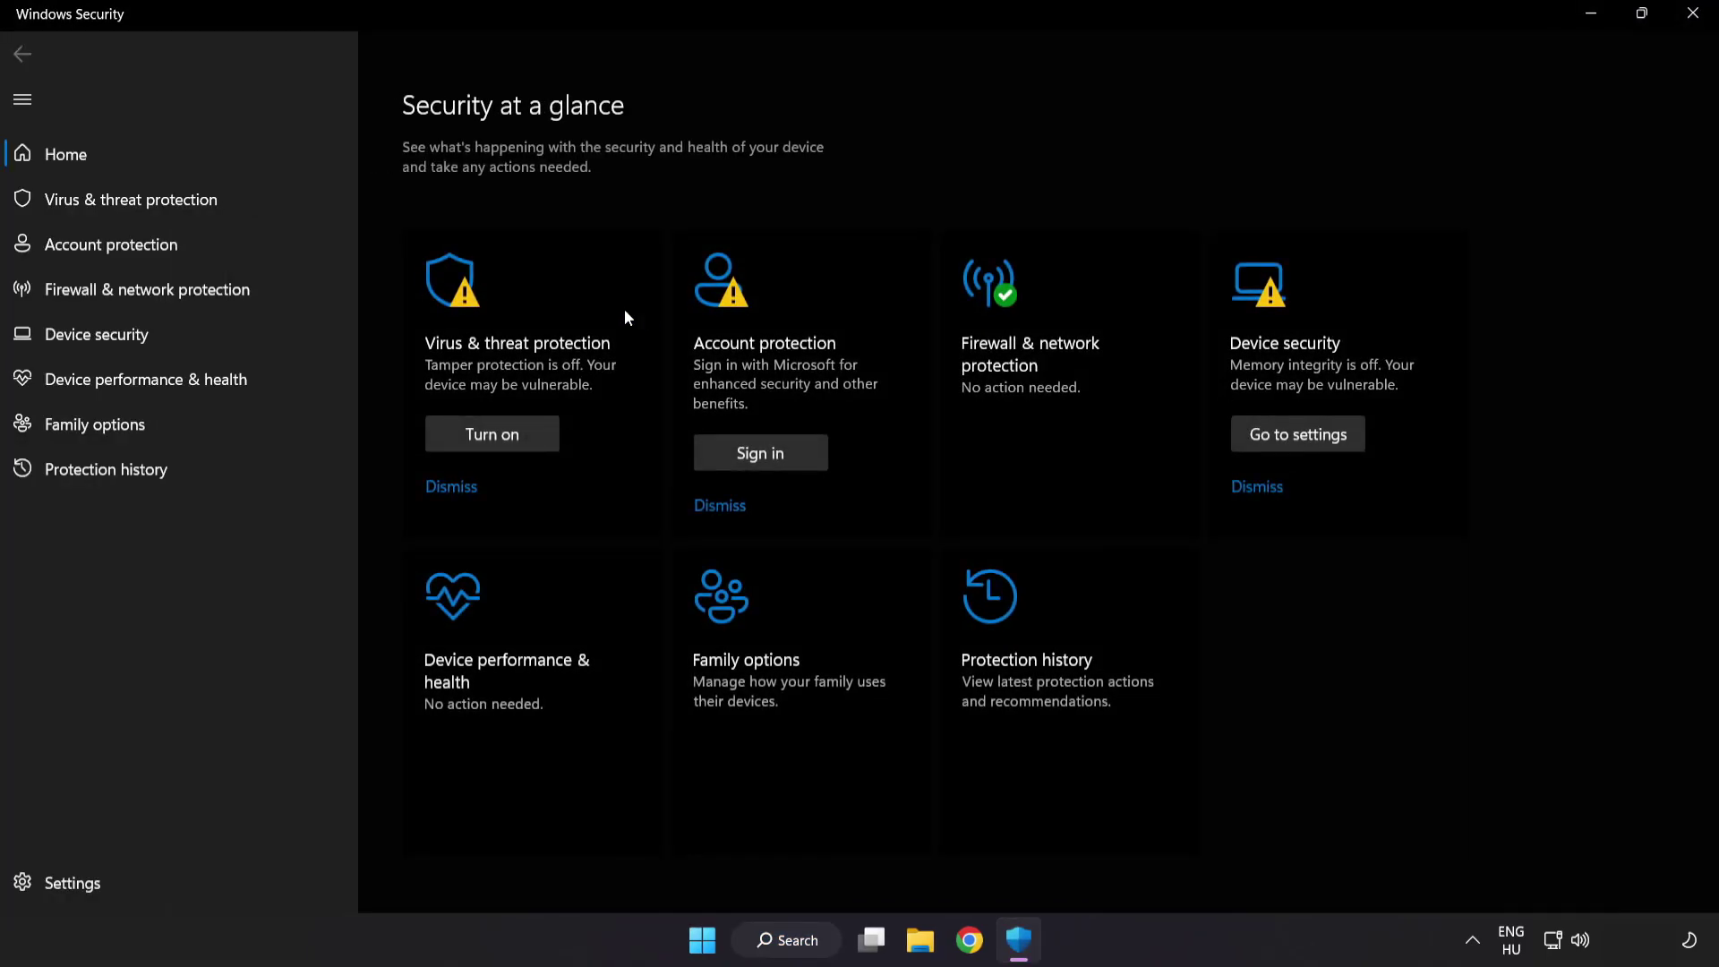
Open the Microsoft Defender Antivirus exclusions from the Virus & threat protection settings
{"action": "left_click", "coordinate": [261, 197]}
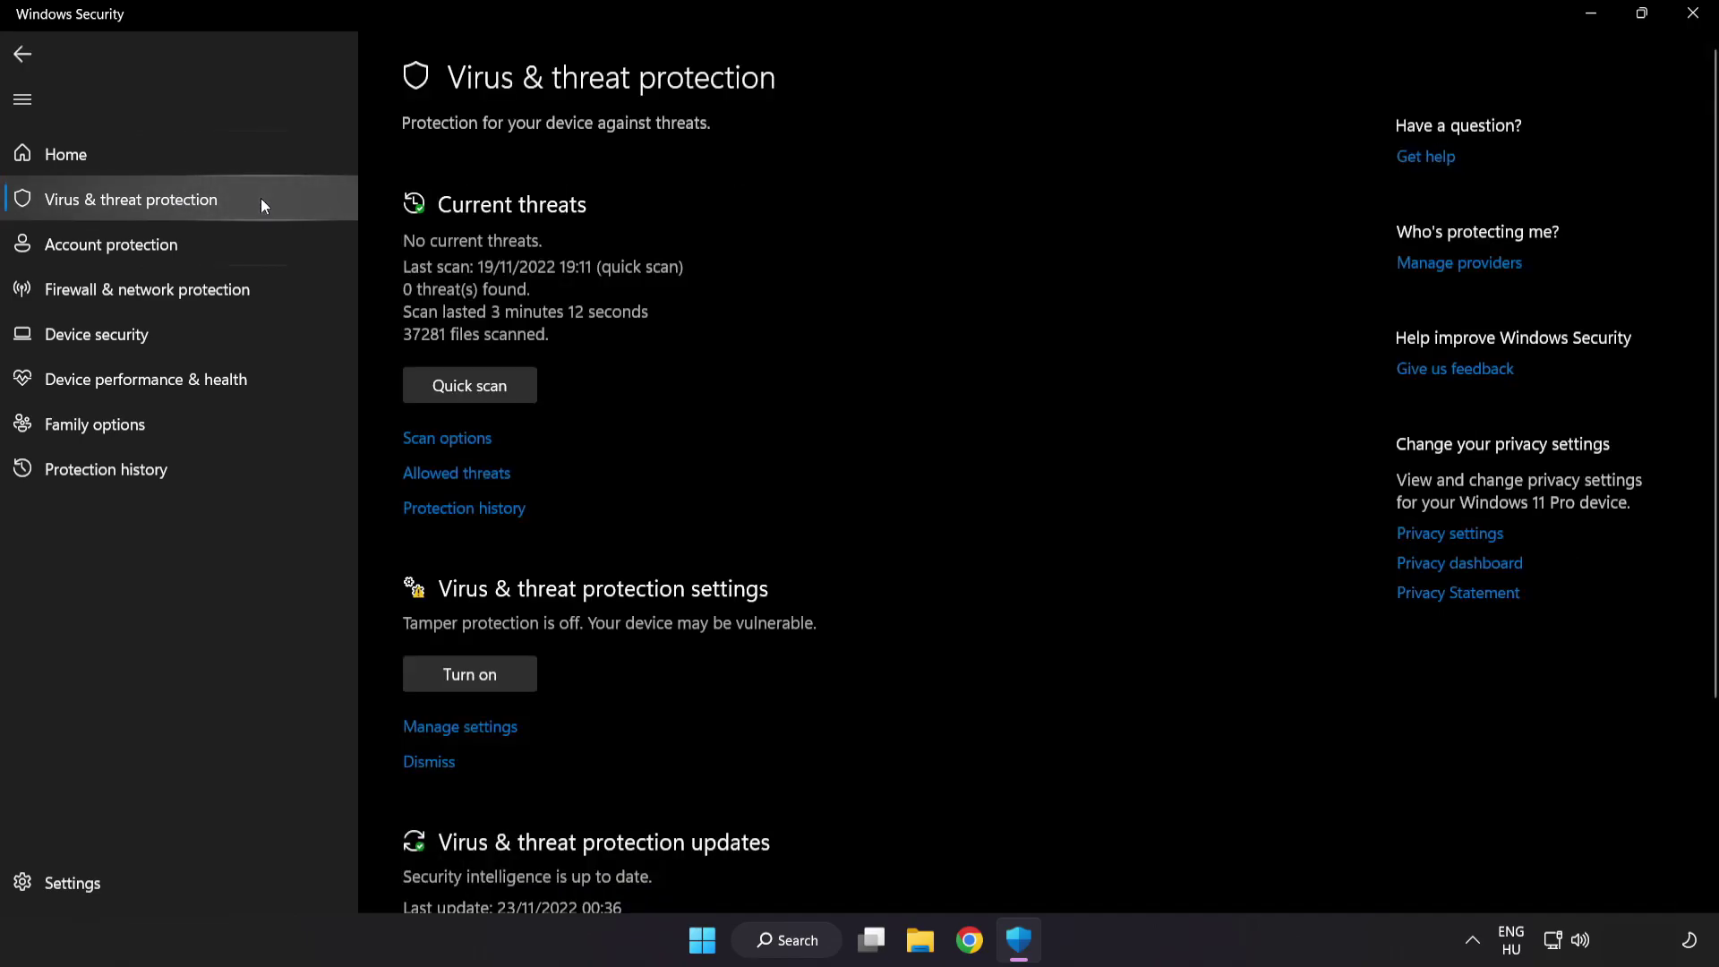
{"action": "scroll", "coordinate": [1088, 262], "scroll_direction": "down", "scroll_amount": 3}
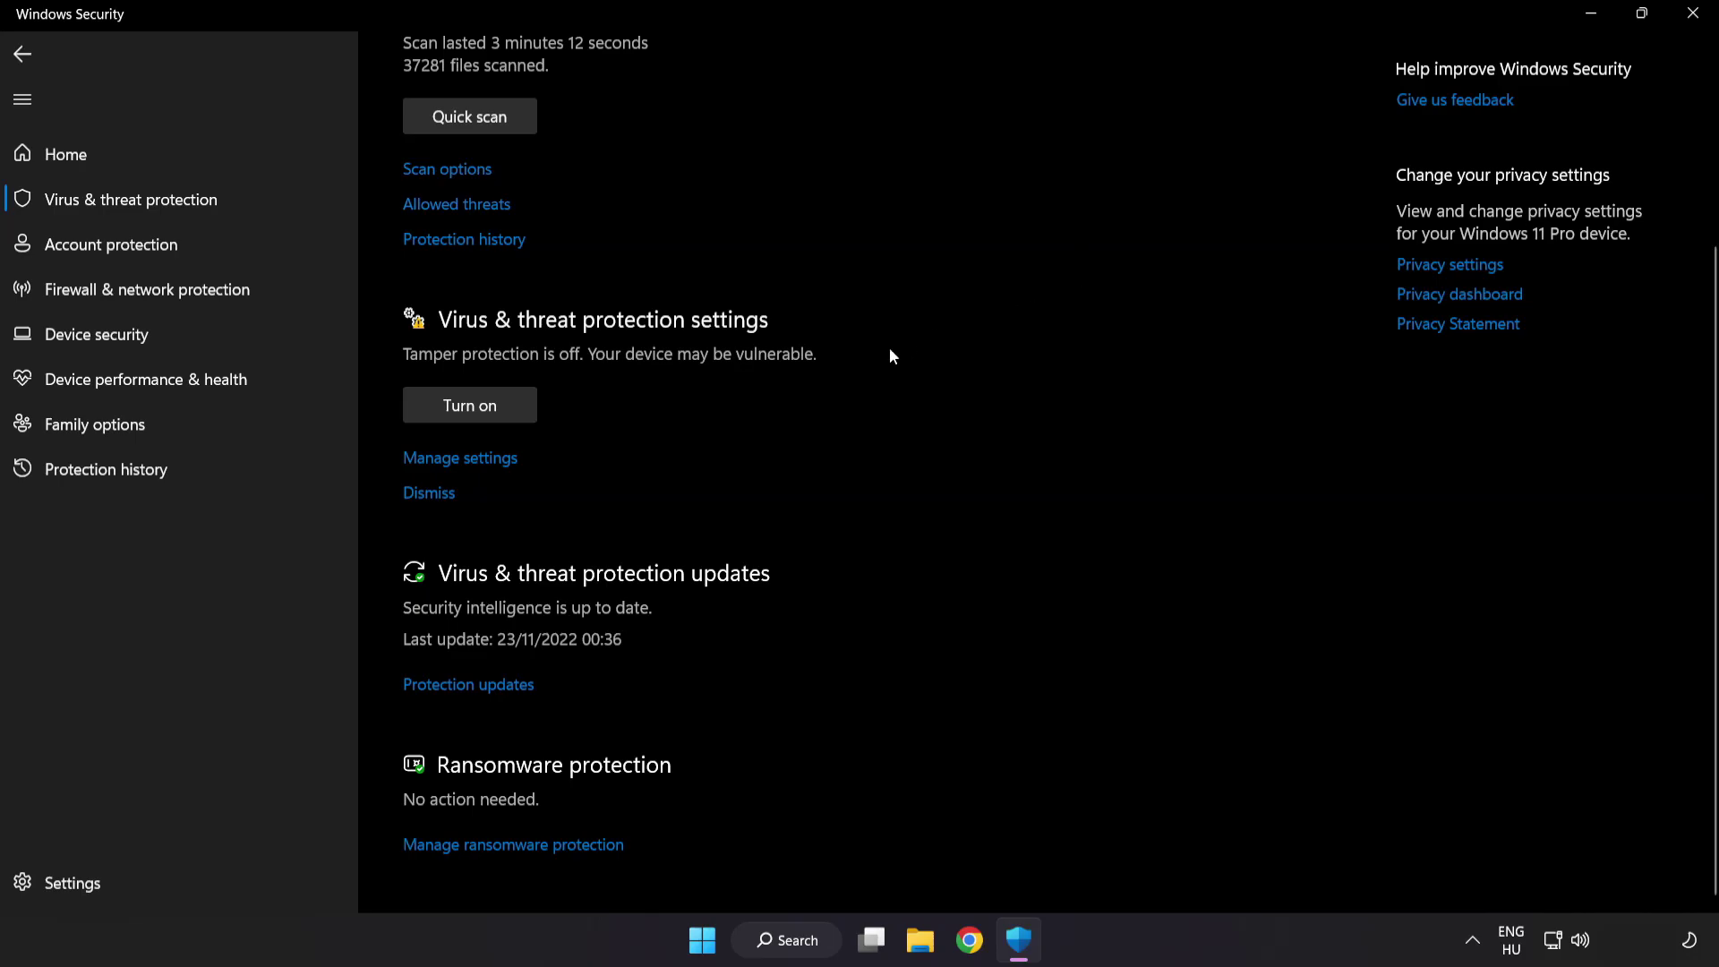
{"action": "left_click", "coordinate": [472, 458]}
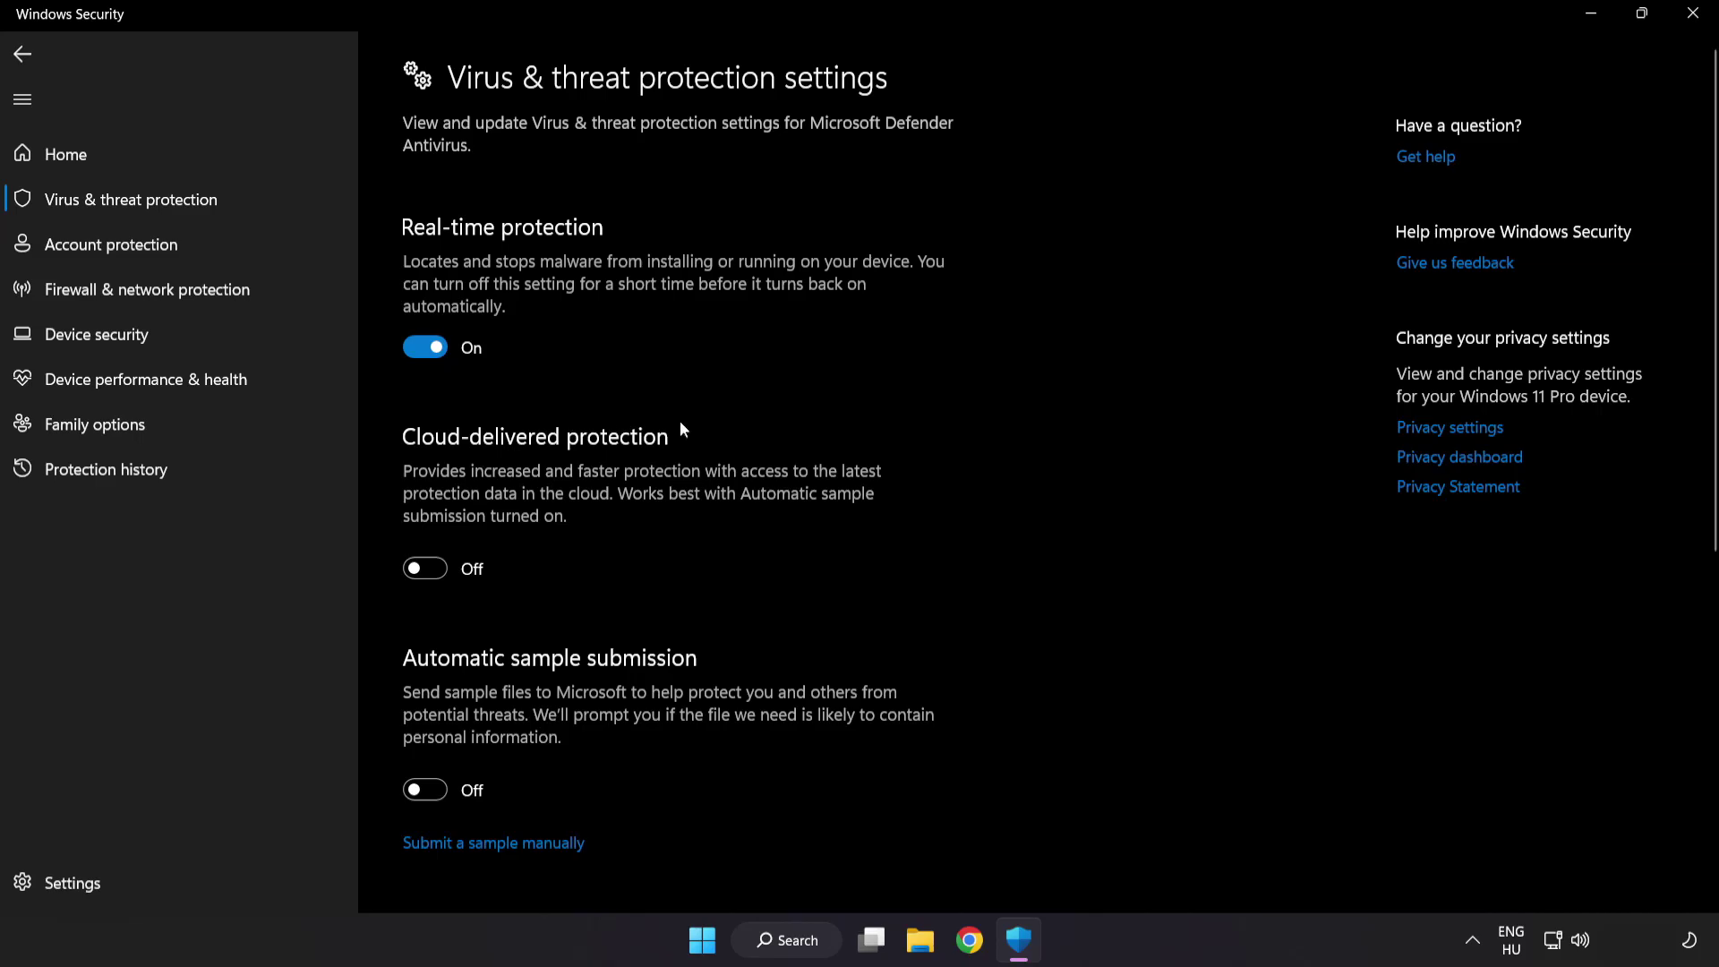
{"action": "scroll", "coordinate": [999, 466], "scroll_direction": "down", "scroll_amount": 5}
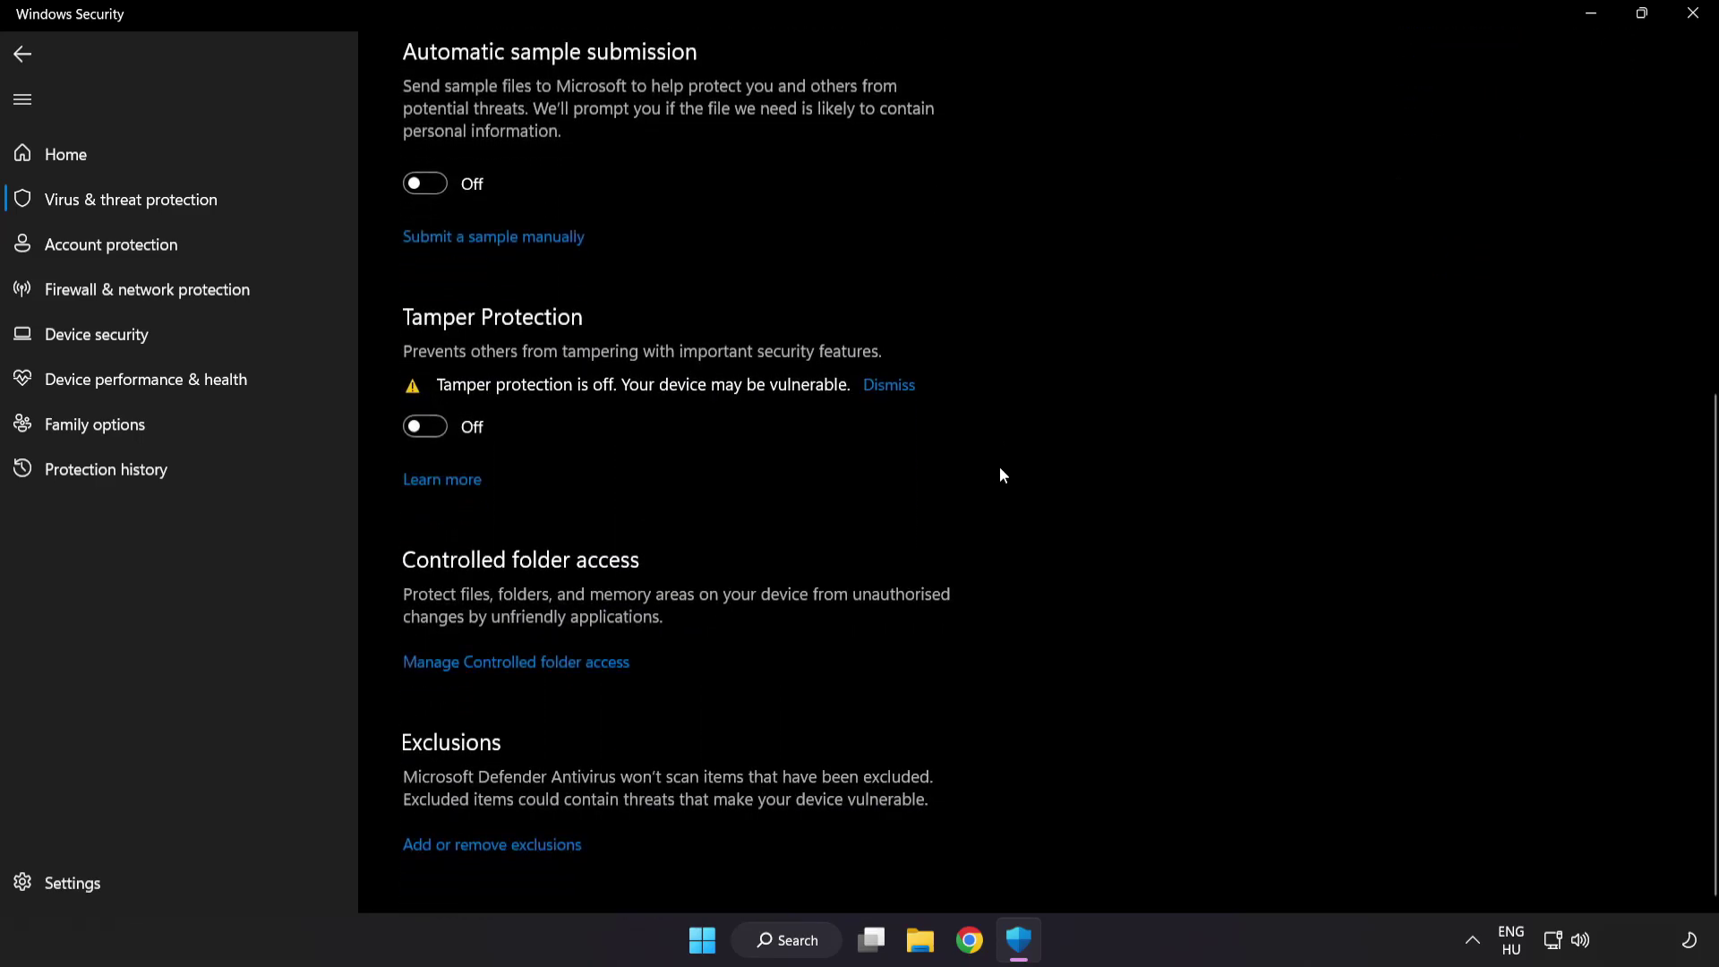
{"action": "left_click", "coordinate": [498, 846]}
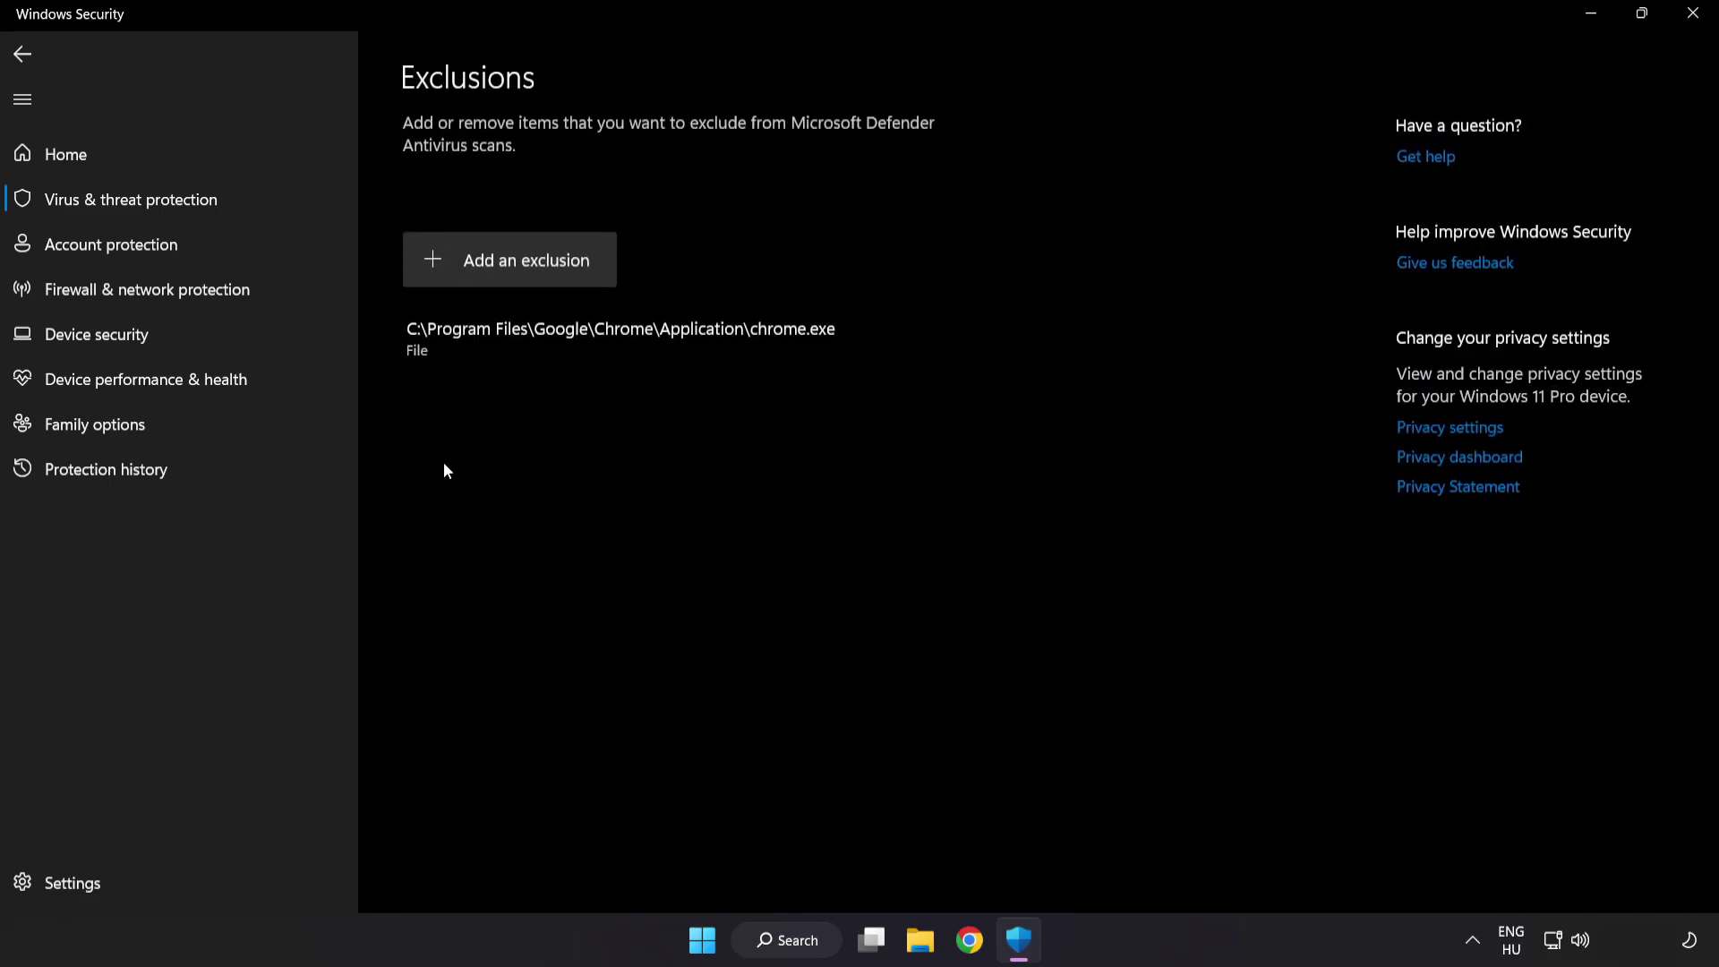
Try to add a file exclusion for the NOT WORKING APP shortcut, browsing from This PC to C:\Program Files (x86)\NOT WORKING APP
{"action": "left_click", "coordinate": [512, 272]}
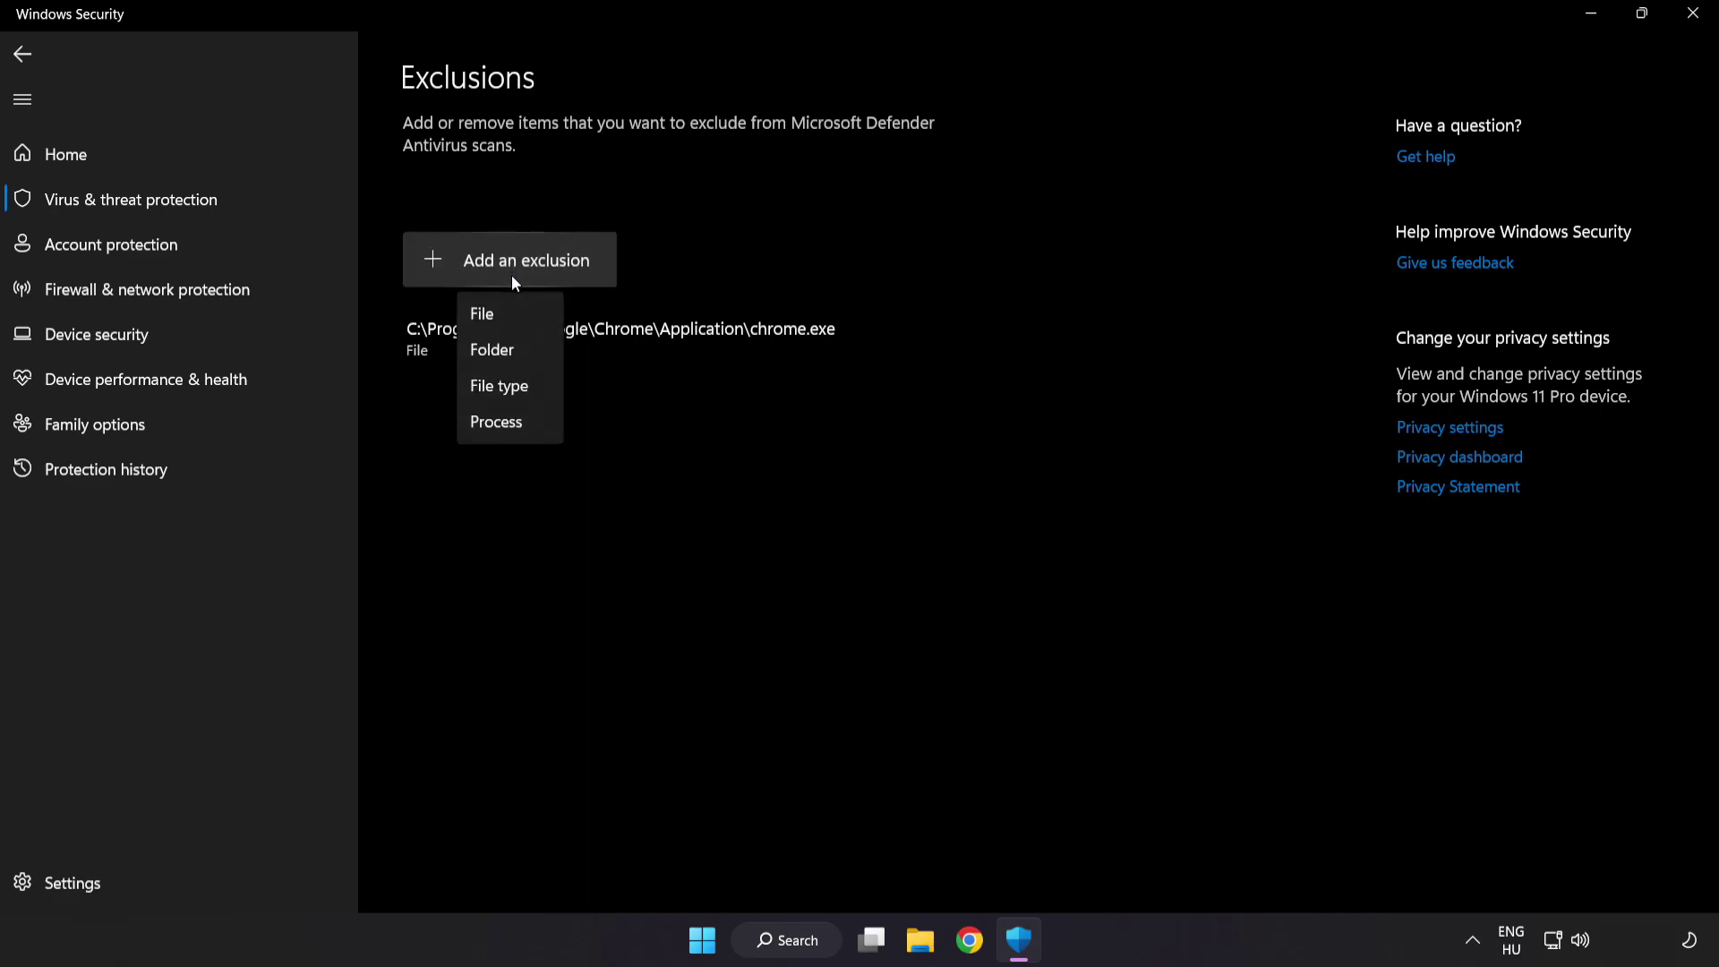
{"action": "left_click", "coordinate": [499, 318]}
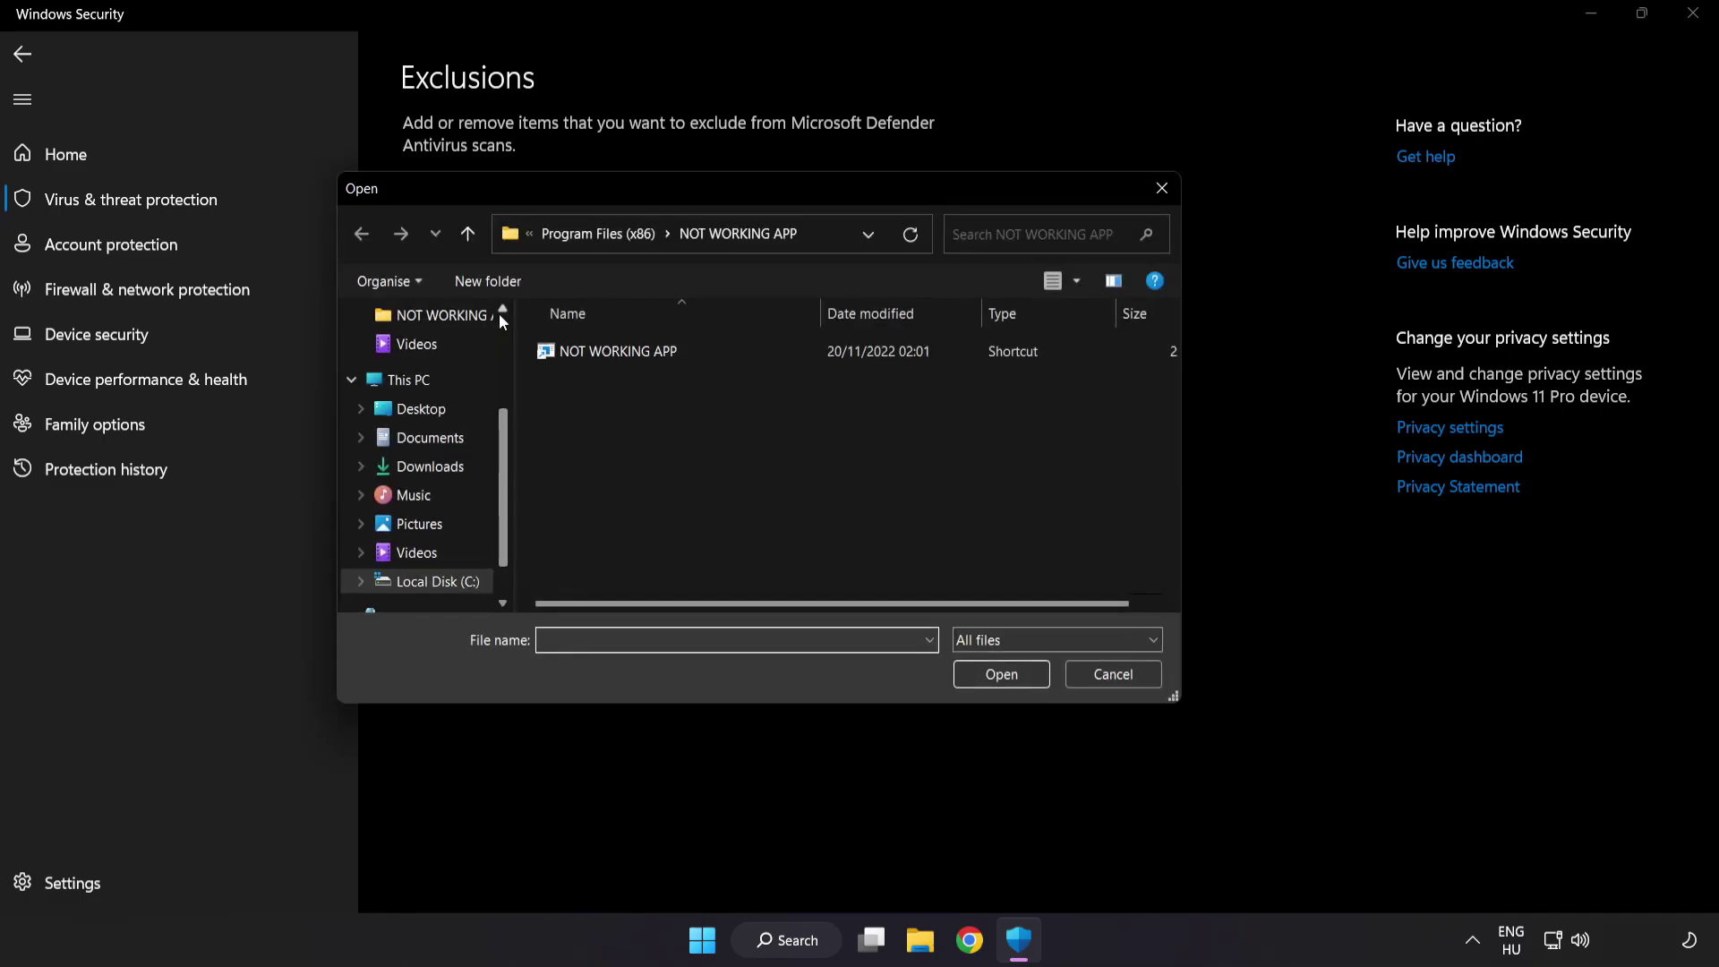
{"action": "left_click", "coordinate": [553, 235]}
{"action": "left_click", "coordinate": [560, 232]}
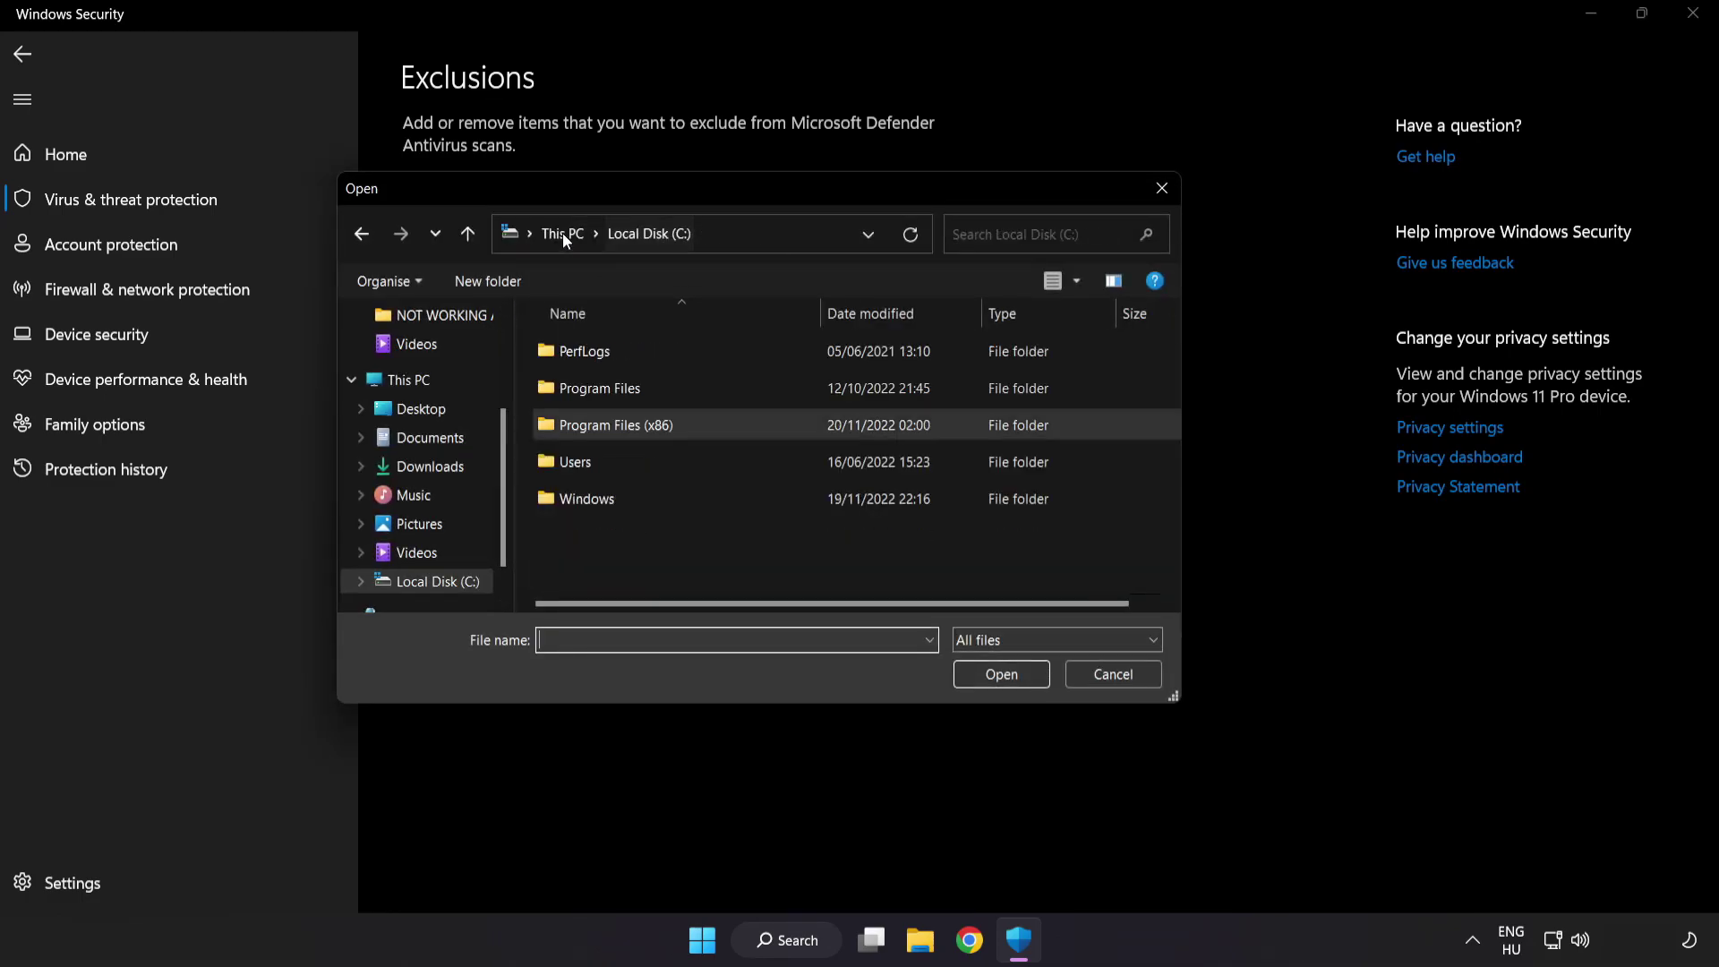
{"action": "left_click", "coordinate": [567, 233]}
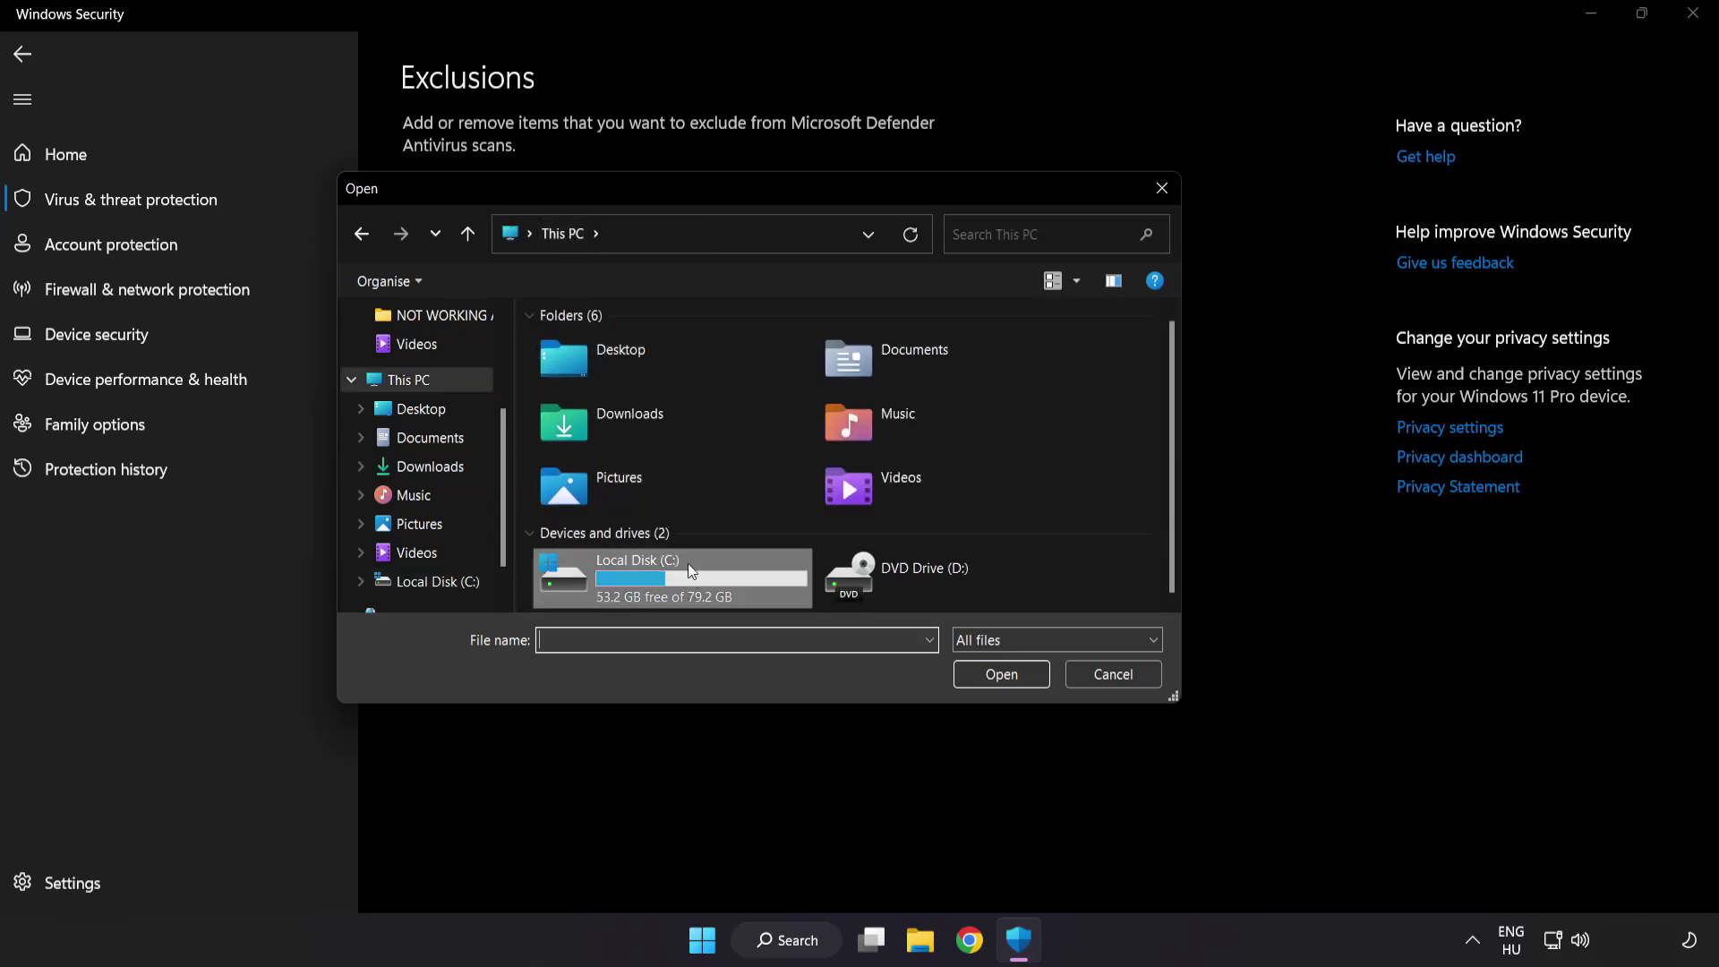
{"action": "double_click", "coordinate": [641, 586]}
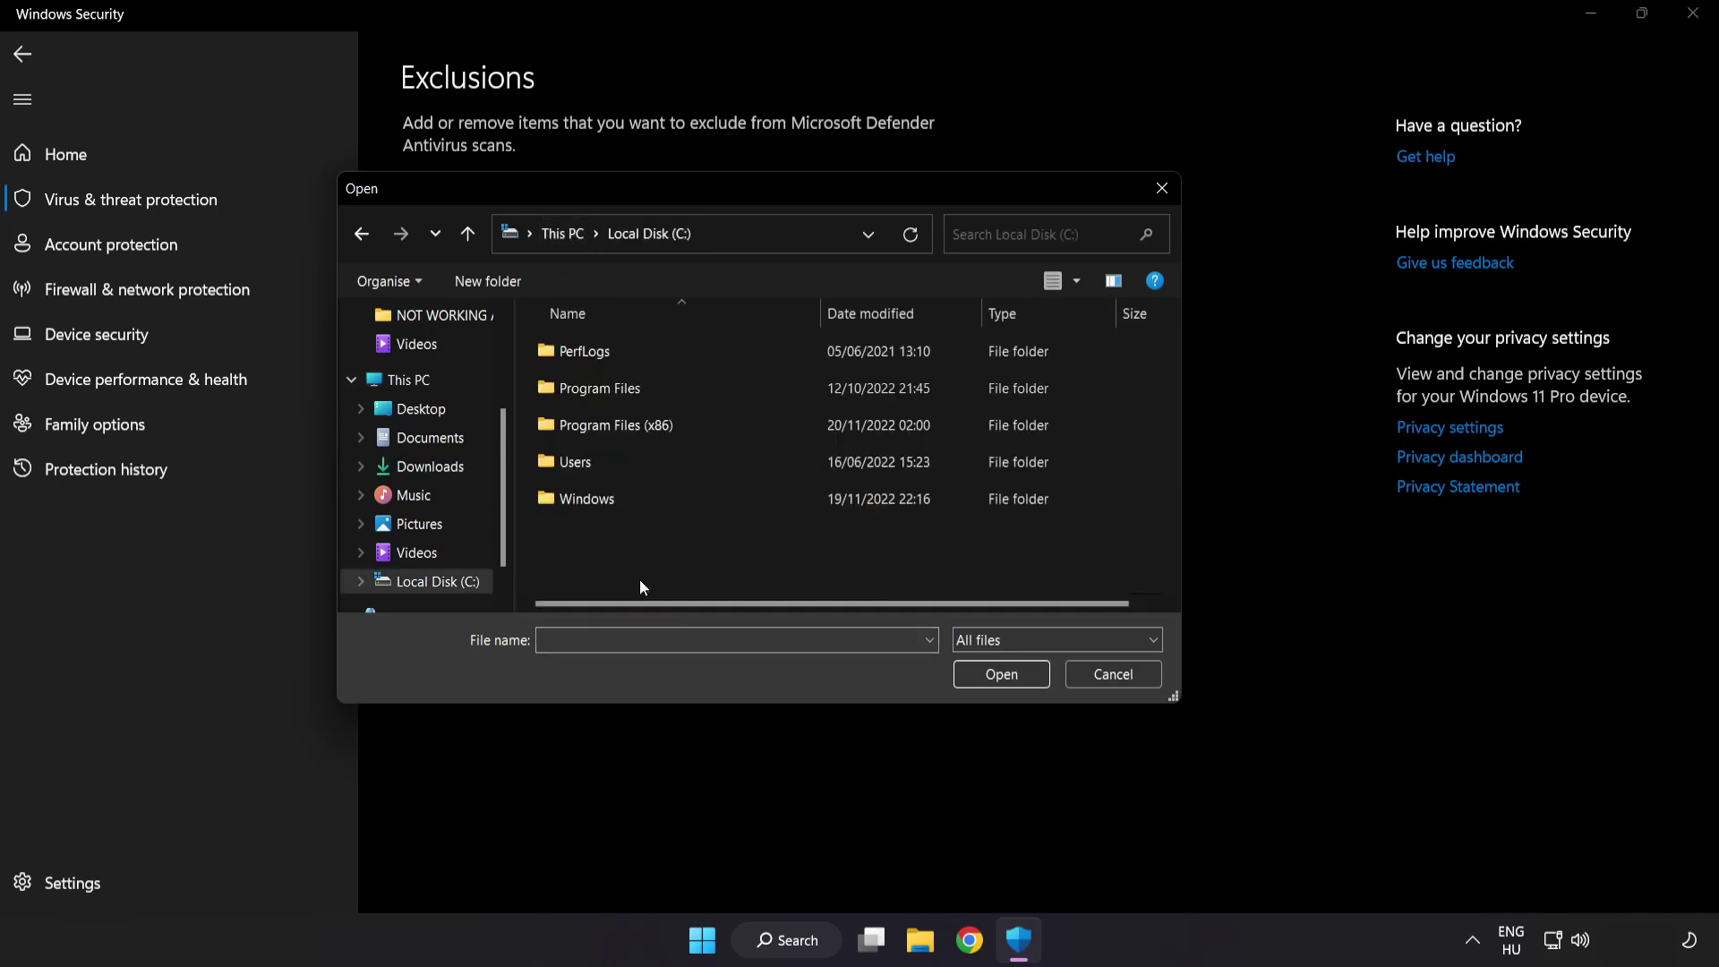
{"action": "double_click", "coordinate": [661, 418]}
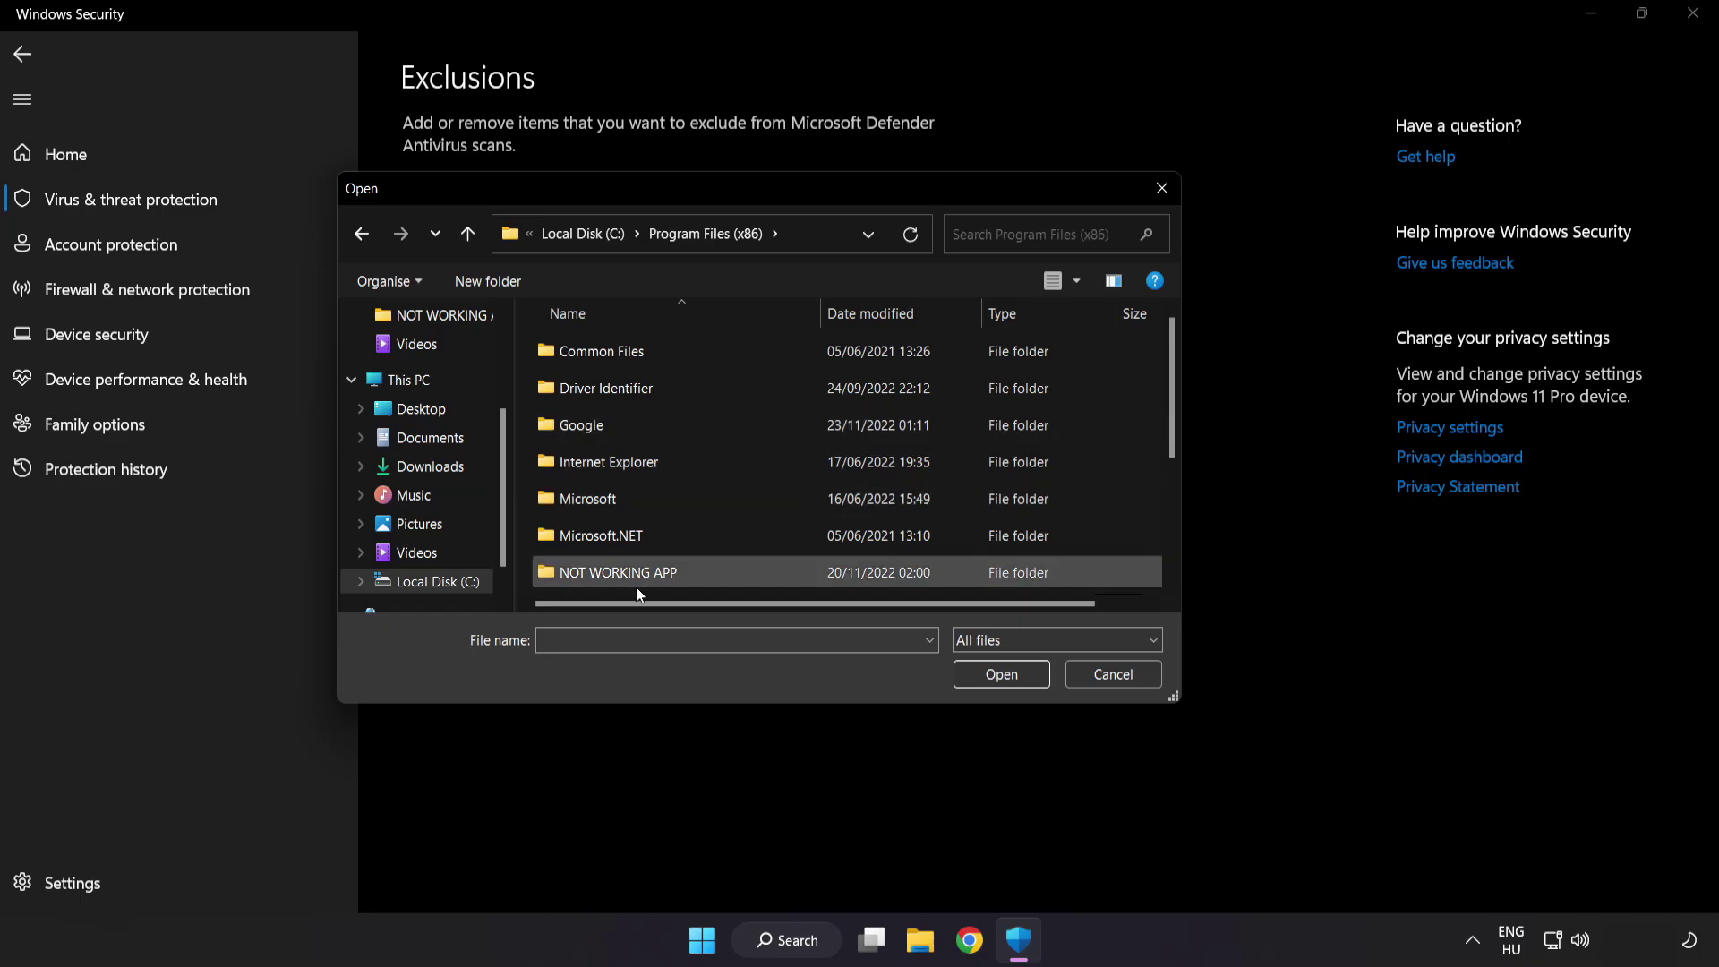
{"action": "scroll", "coordinate": [636, 564], "scroll_direction": "down", "scroll_amount": 1}
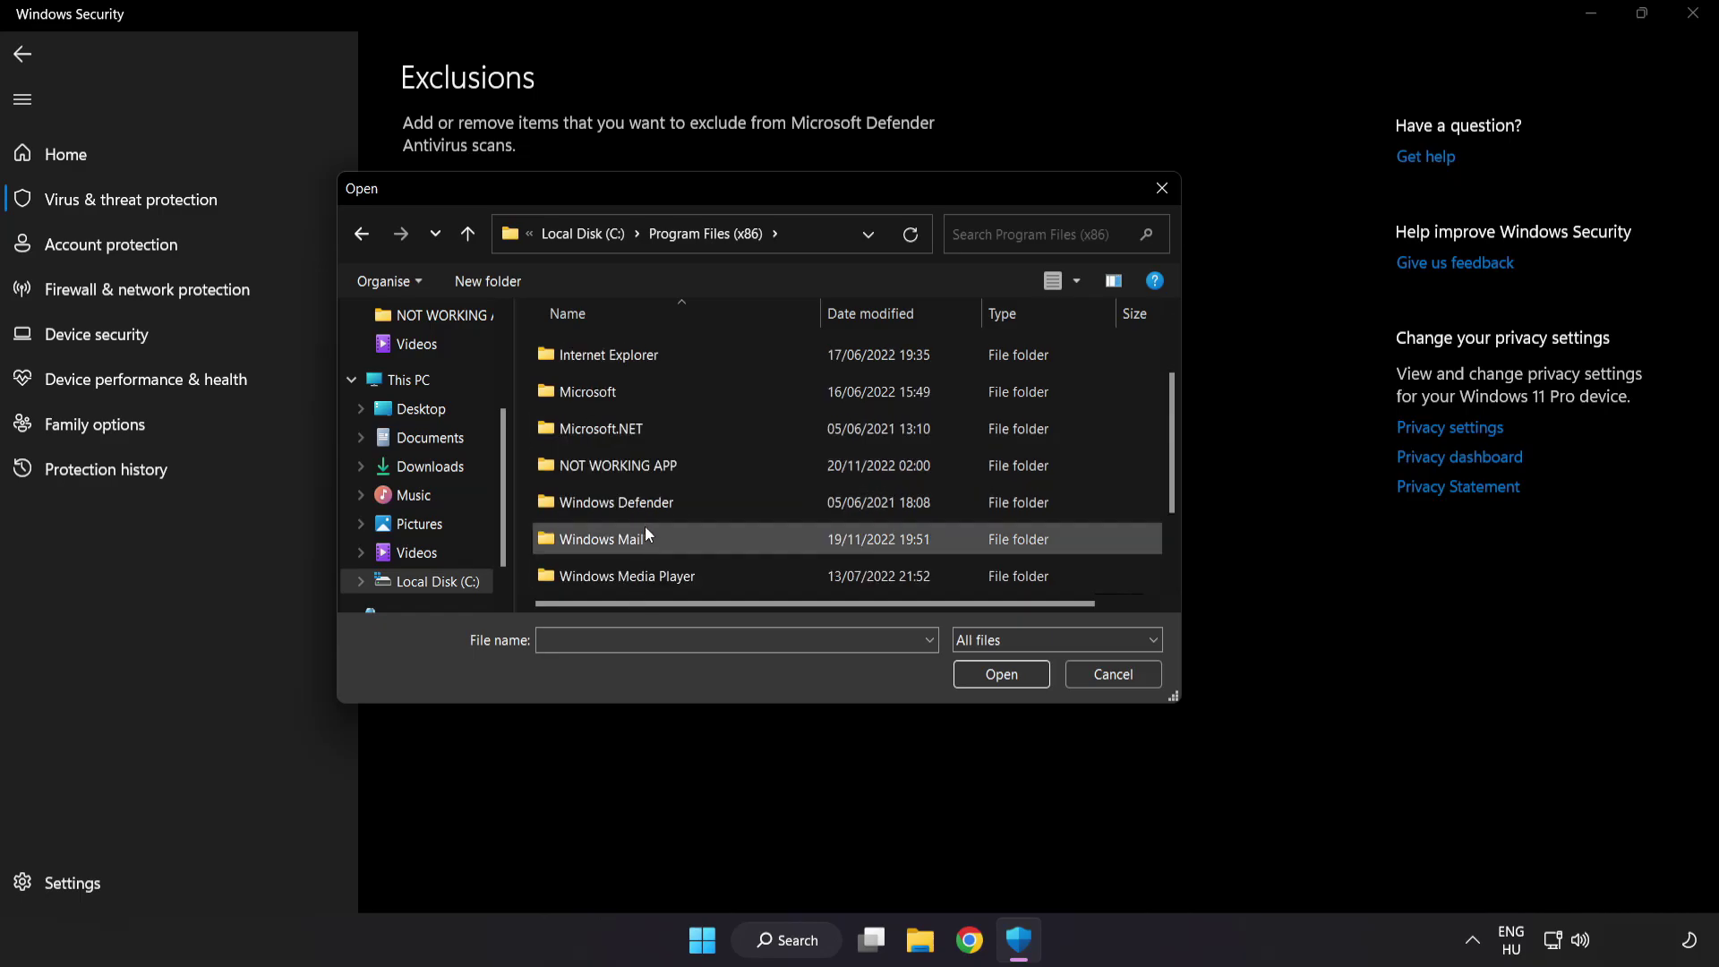
{"action": "double_click", "coordinate": [682, 465]}
{"action": "left_click", "coordinate": [631, 354]}
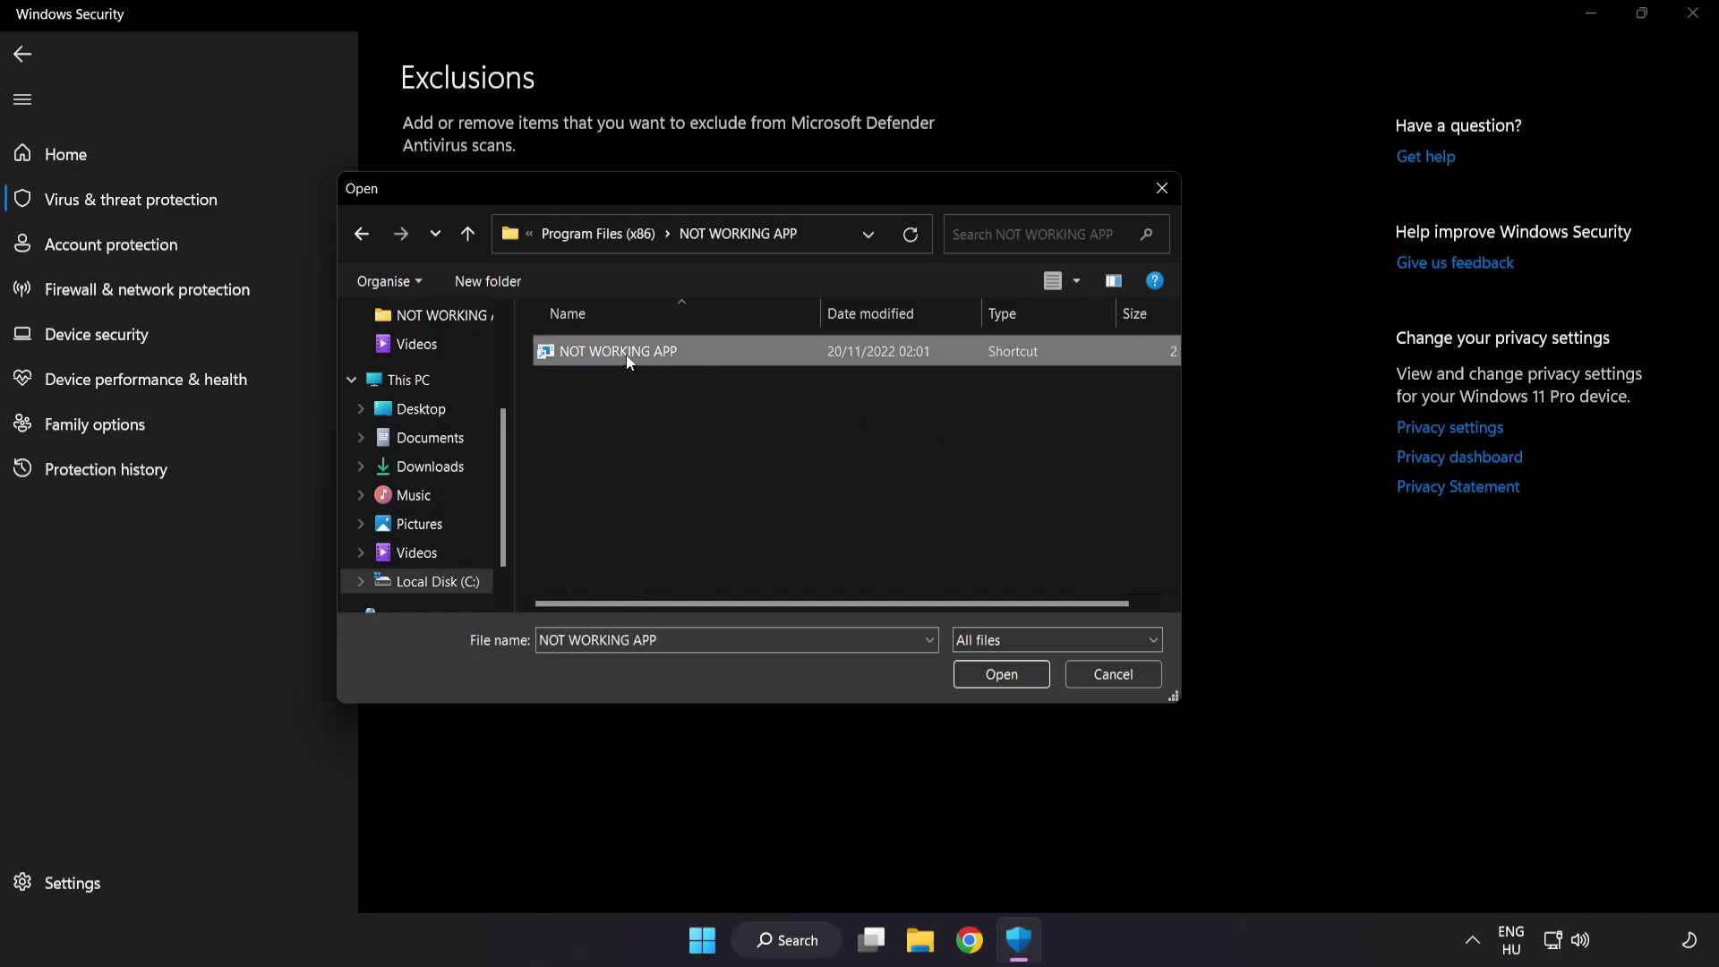
{"action": "left_click", "coordinate": [1004, 682]}
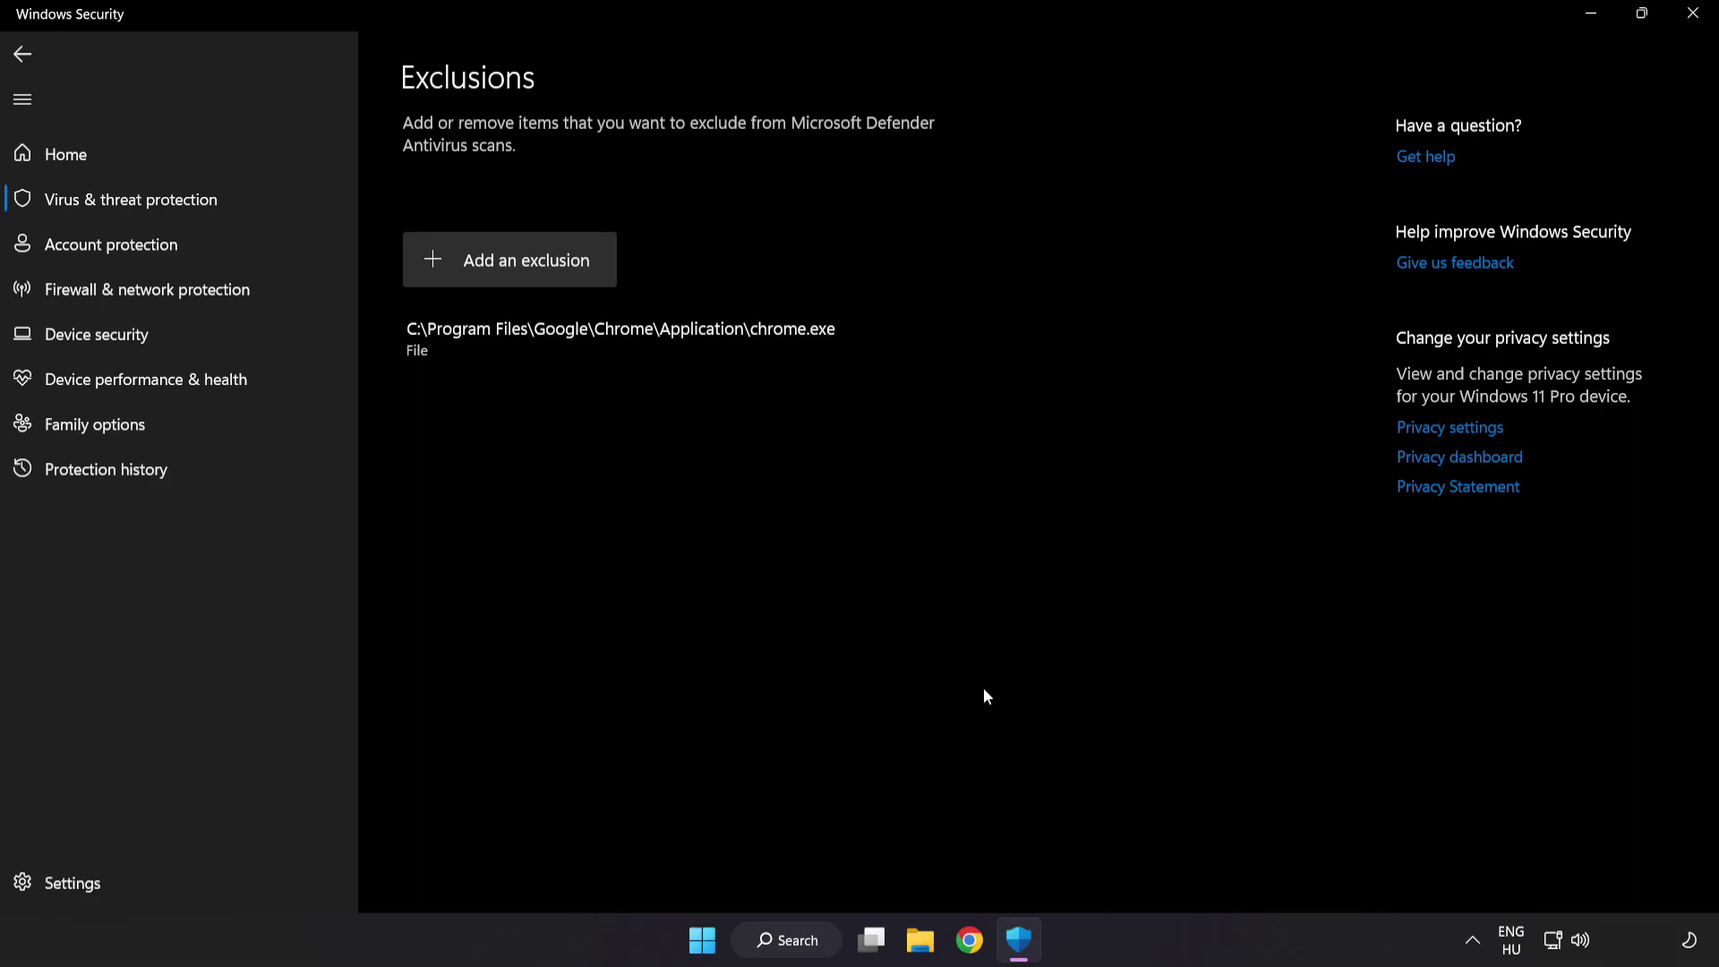
Close Windows Security and display the Sleep, Shut down and Restart choices
{"action": "left_click", "coordinate": [1686, 28]}
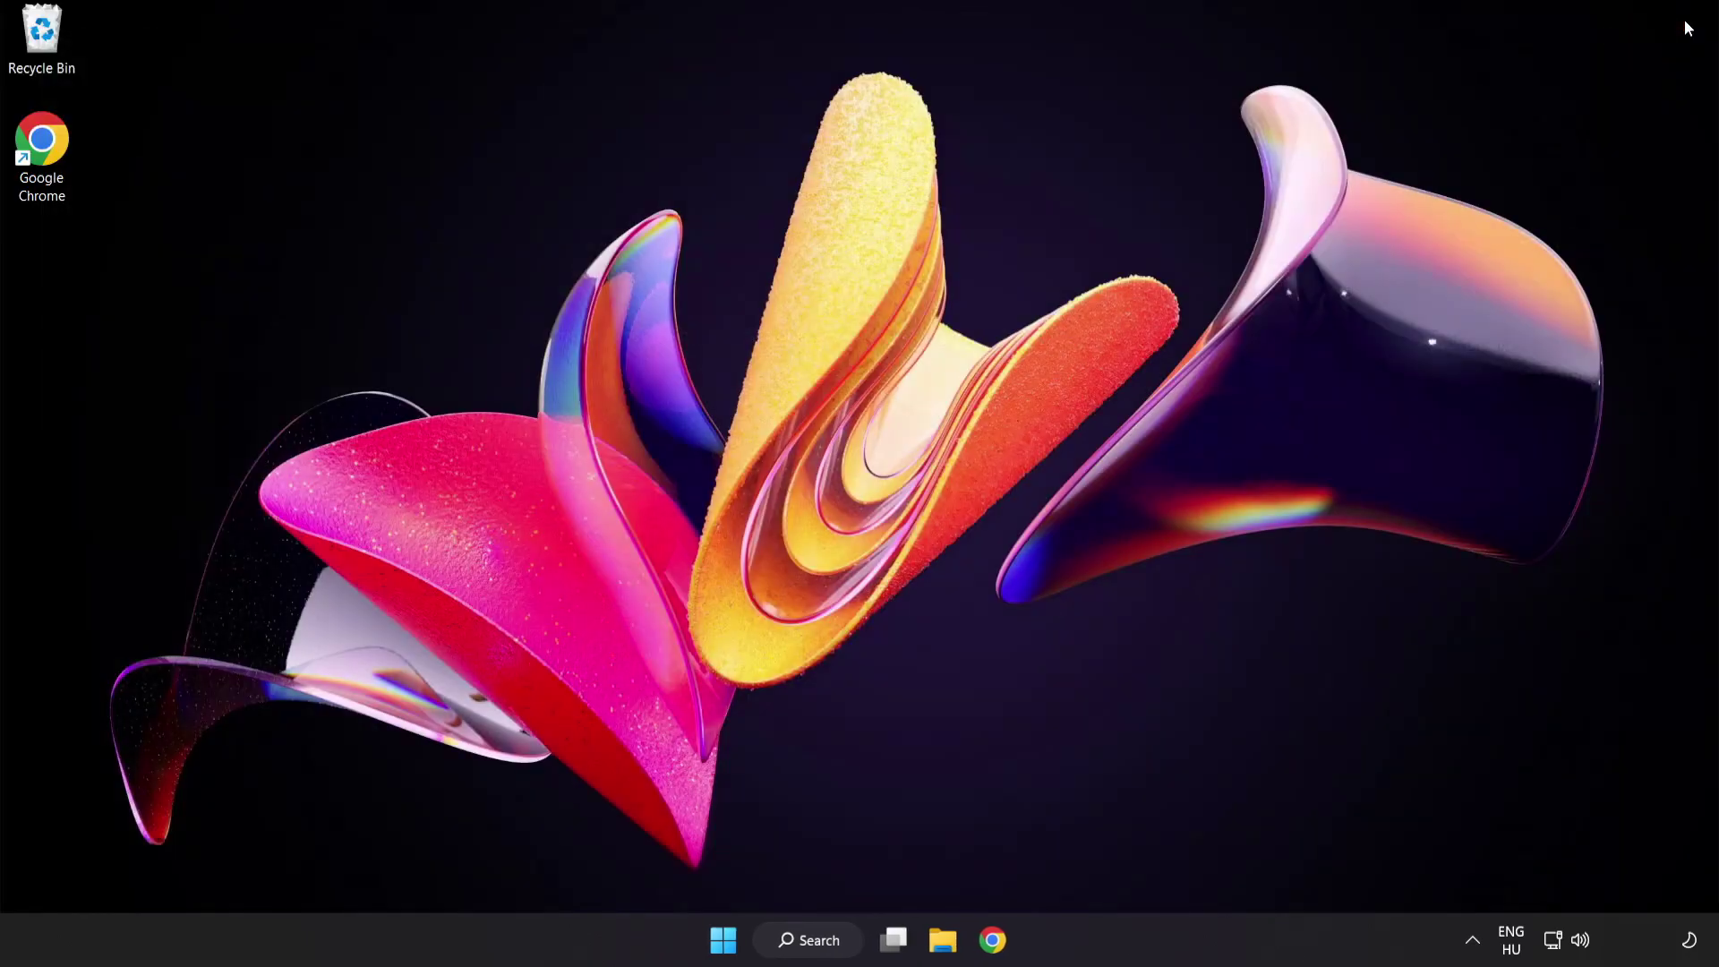
{"action": "left_click", "coordinate": [721, 943]}
{"action": "left_click", "coordinate": [1138, 863]}
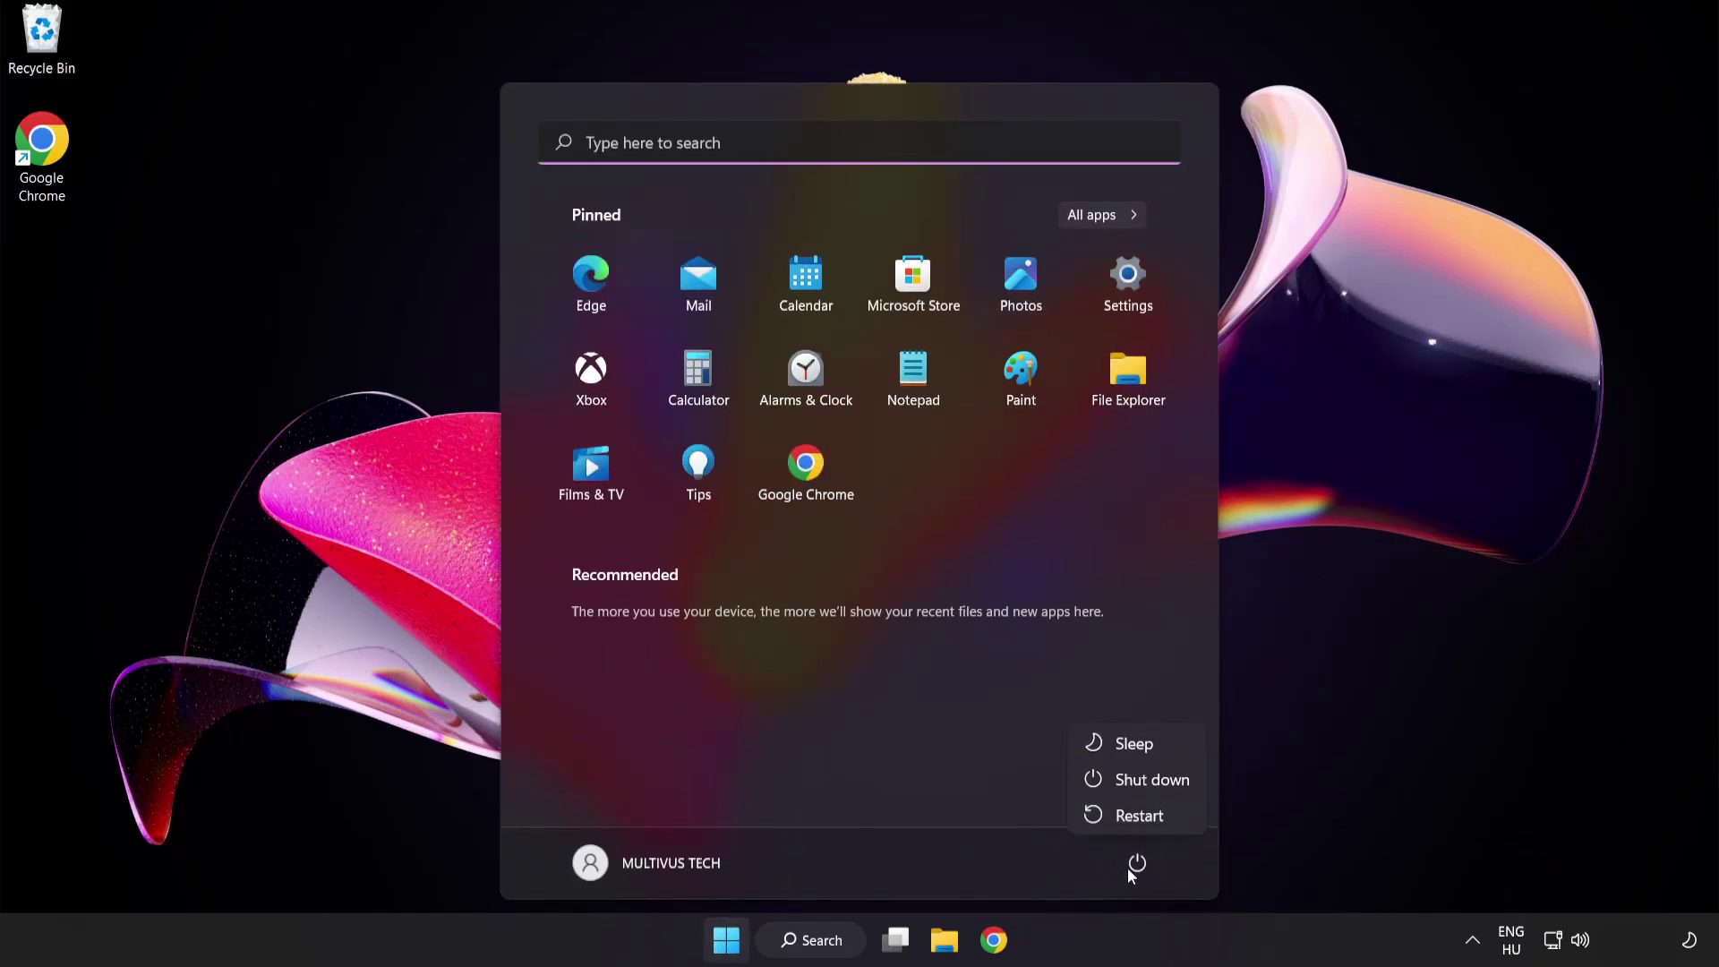